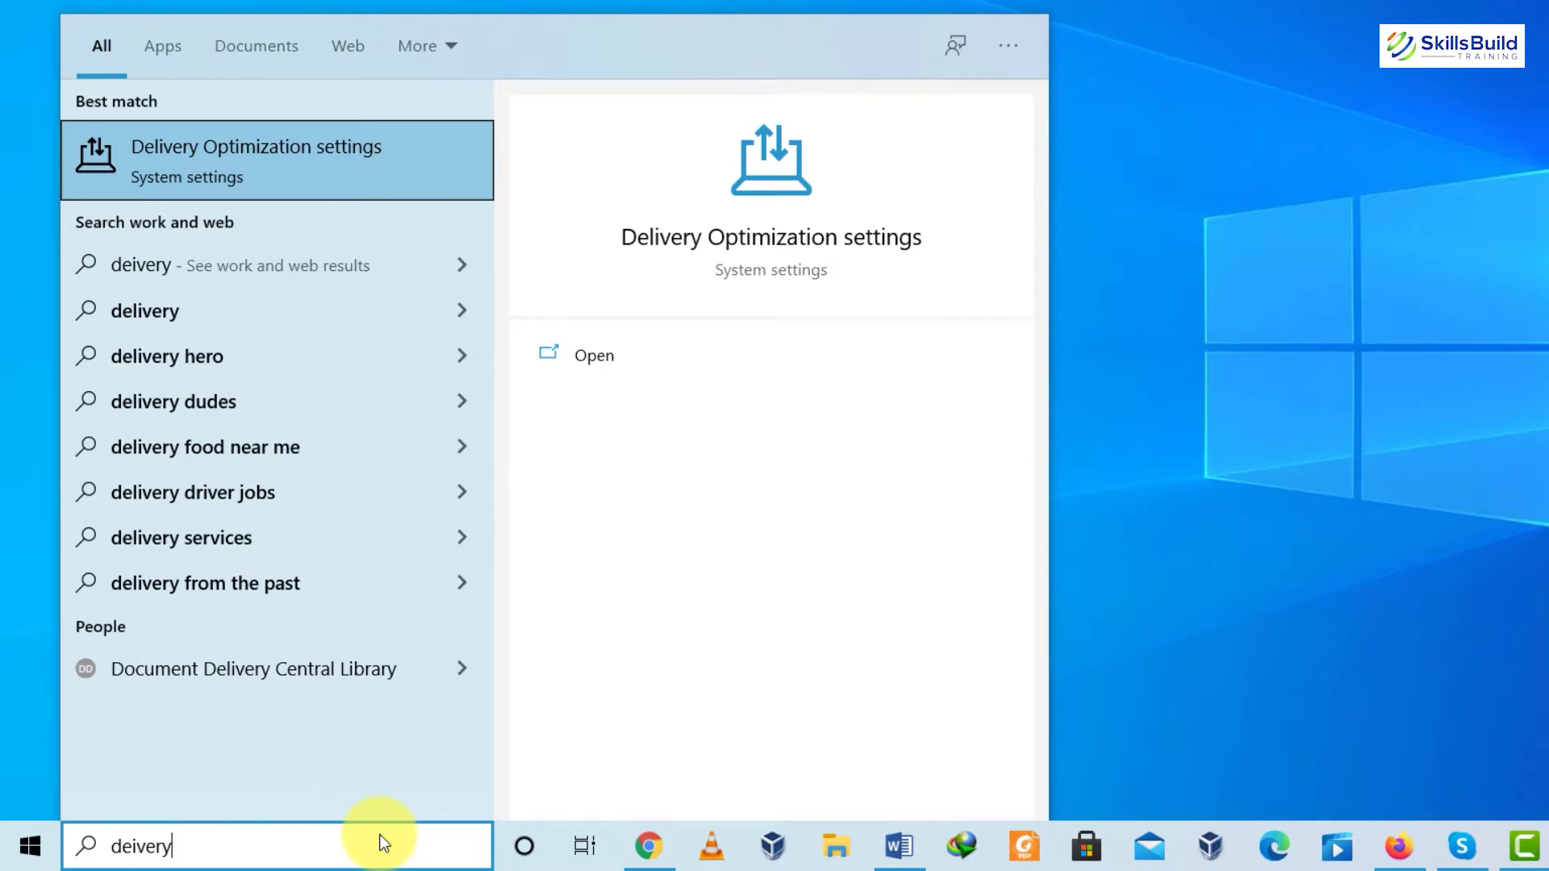
# - In Delivery Optimization's Advanced options, limit foreground download bandwidth to 10%
pyautogui.click(268, 167)
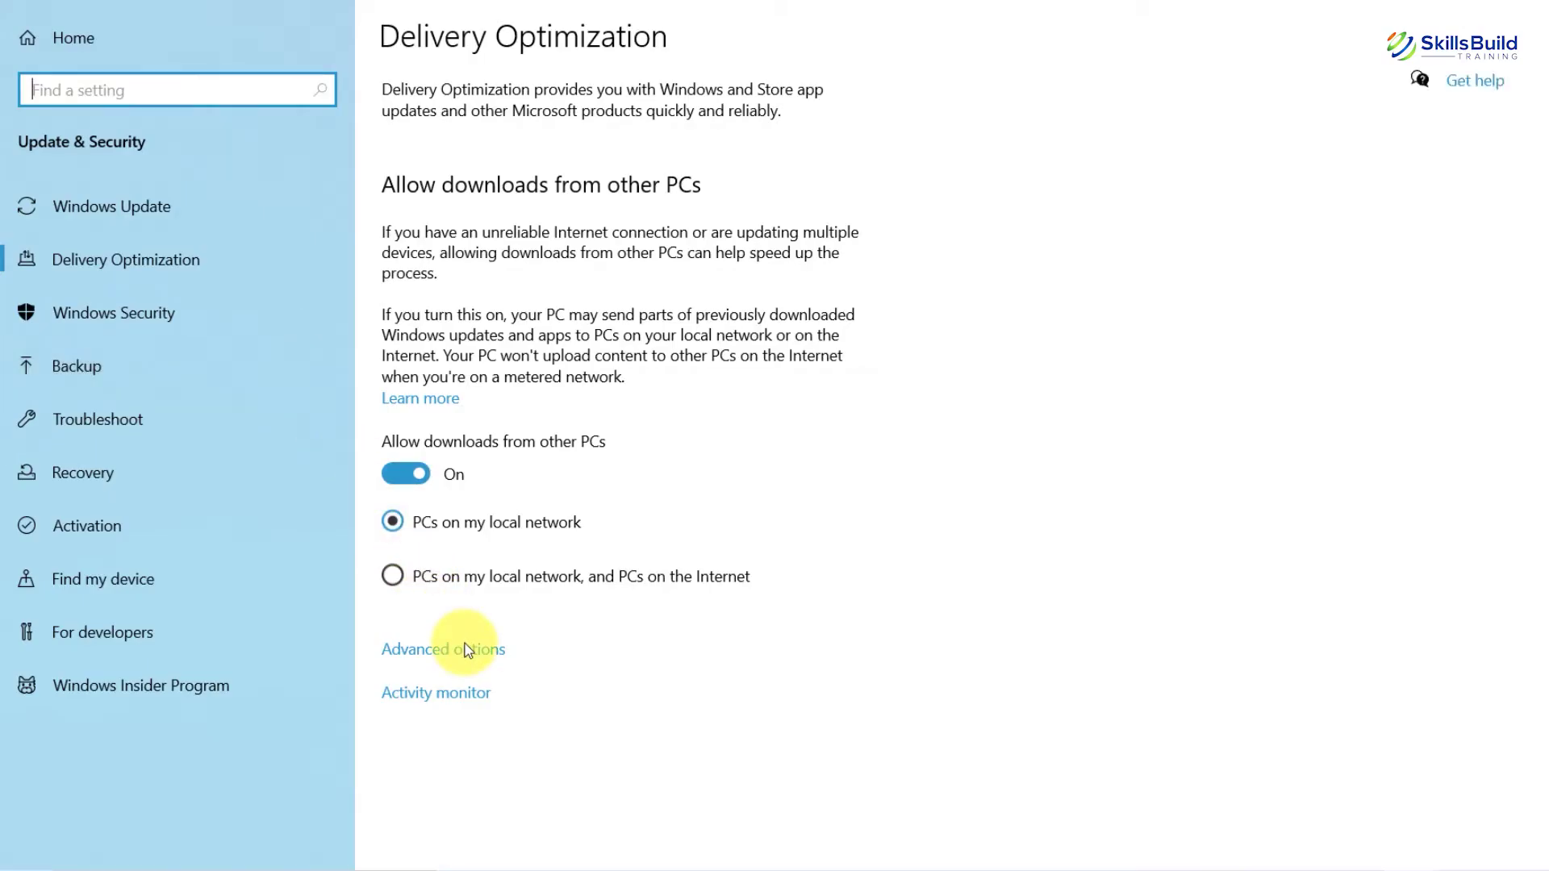
pyautogui.click(466, 650)
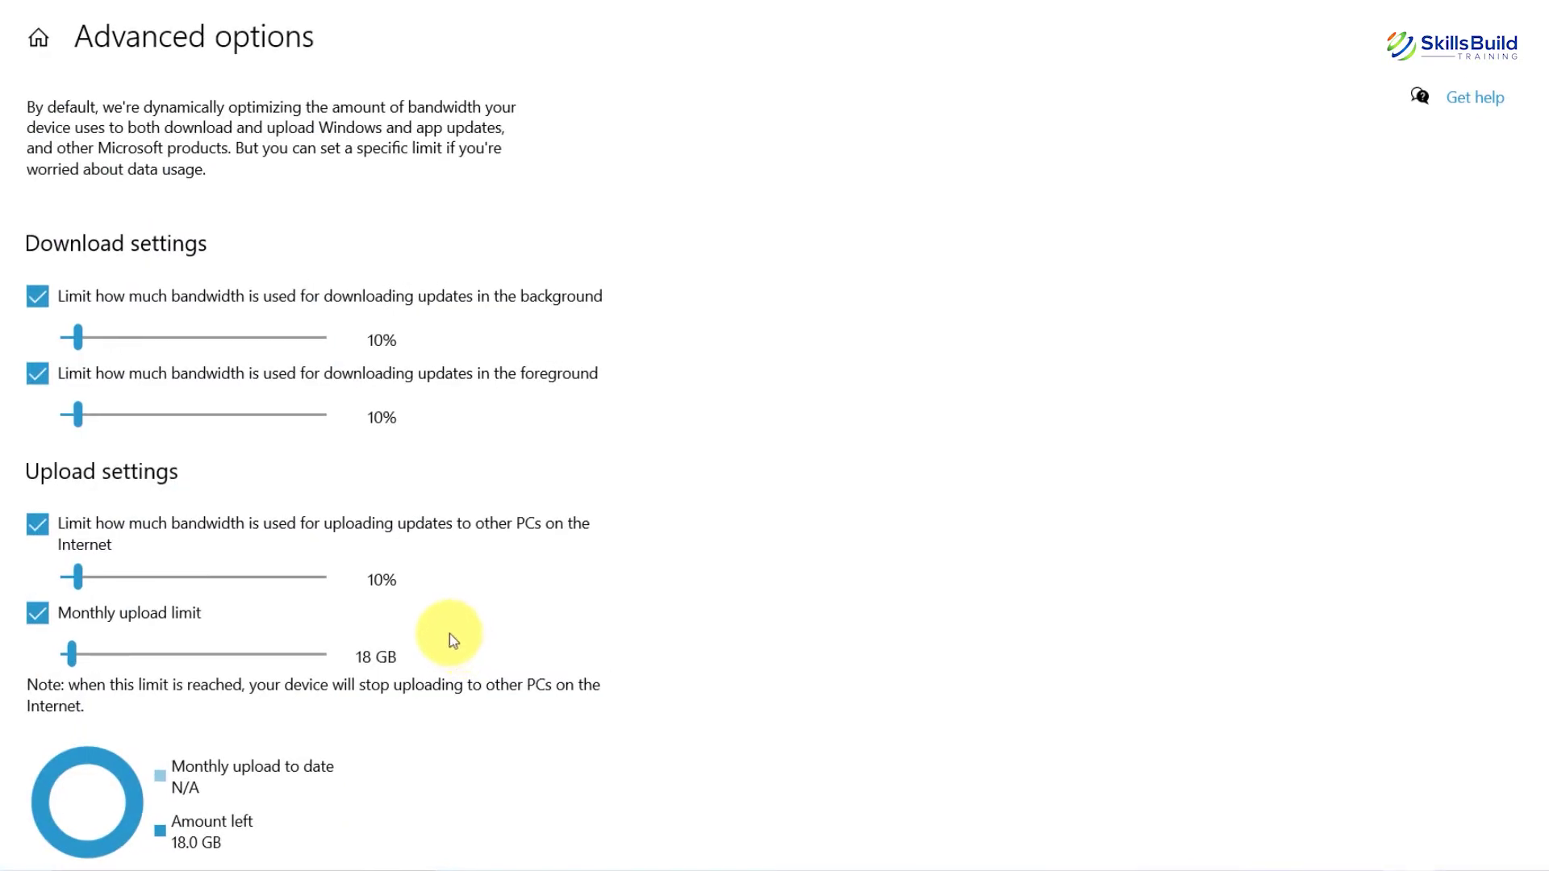
pyautogui.click(42, 380)
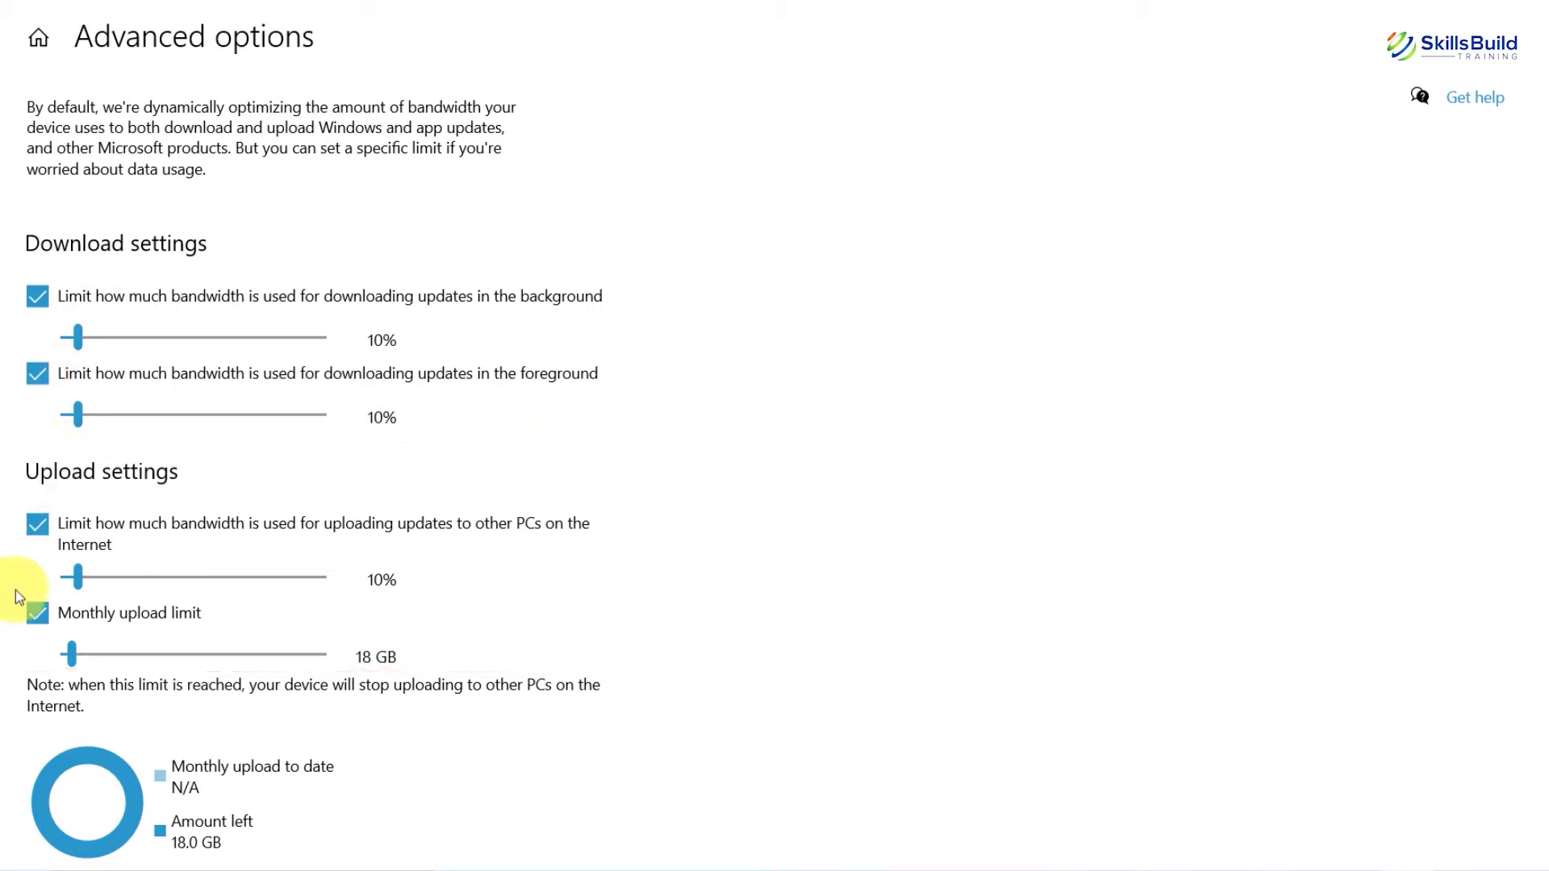
pyautogui.click(78, 416)
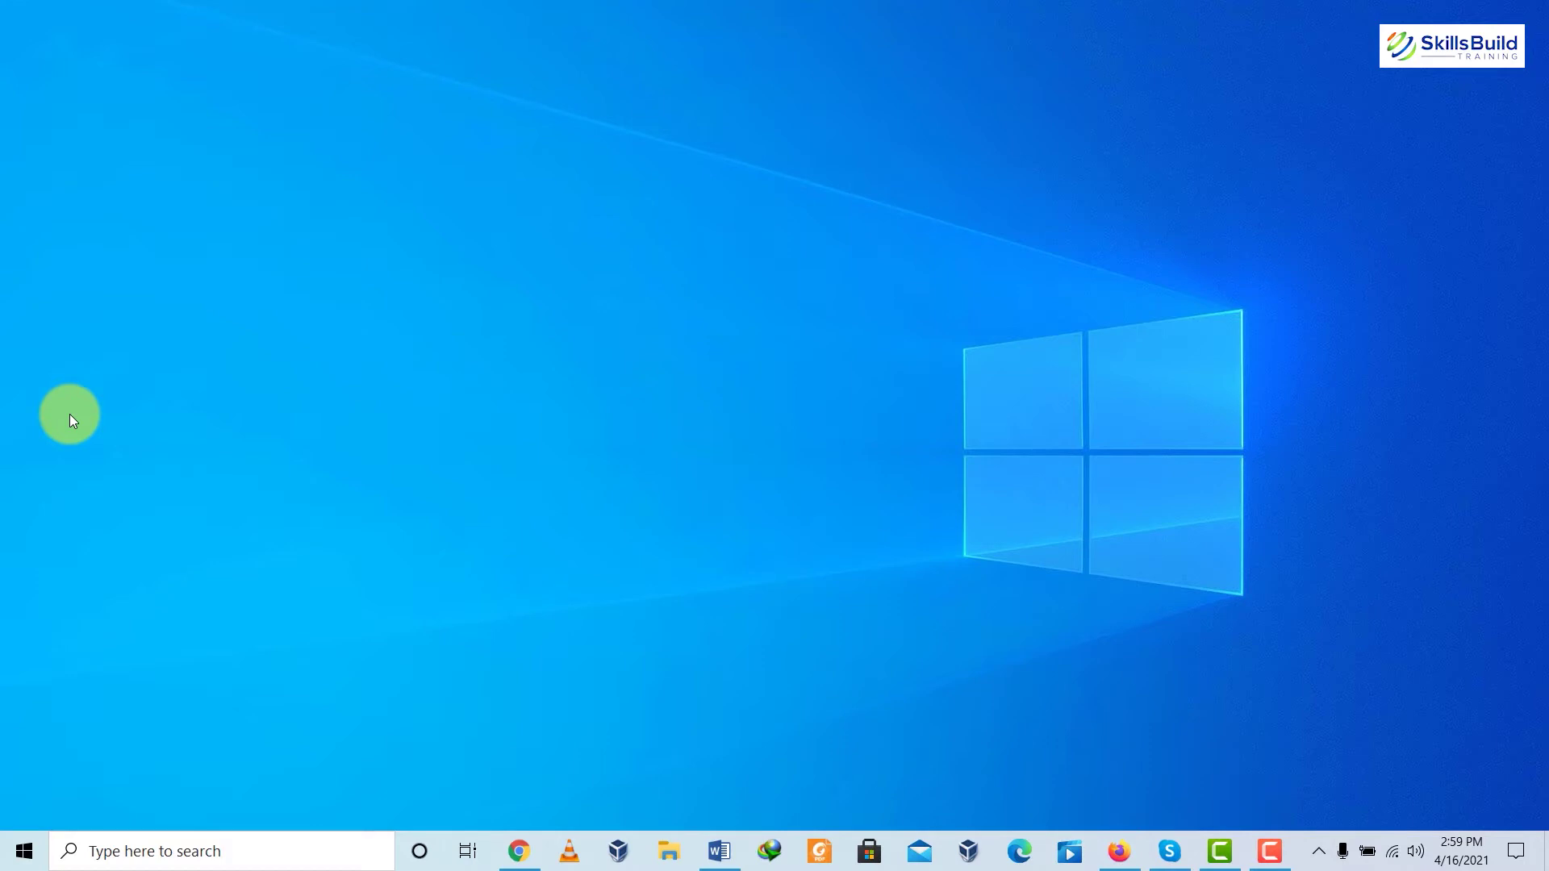
# - Open Control Panel's Network and Sharing Center and go to the network adapters list
pyautogui.press('super')
pyautogui.write('c')
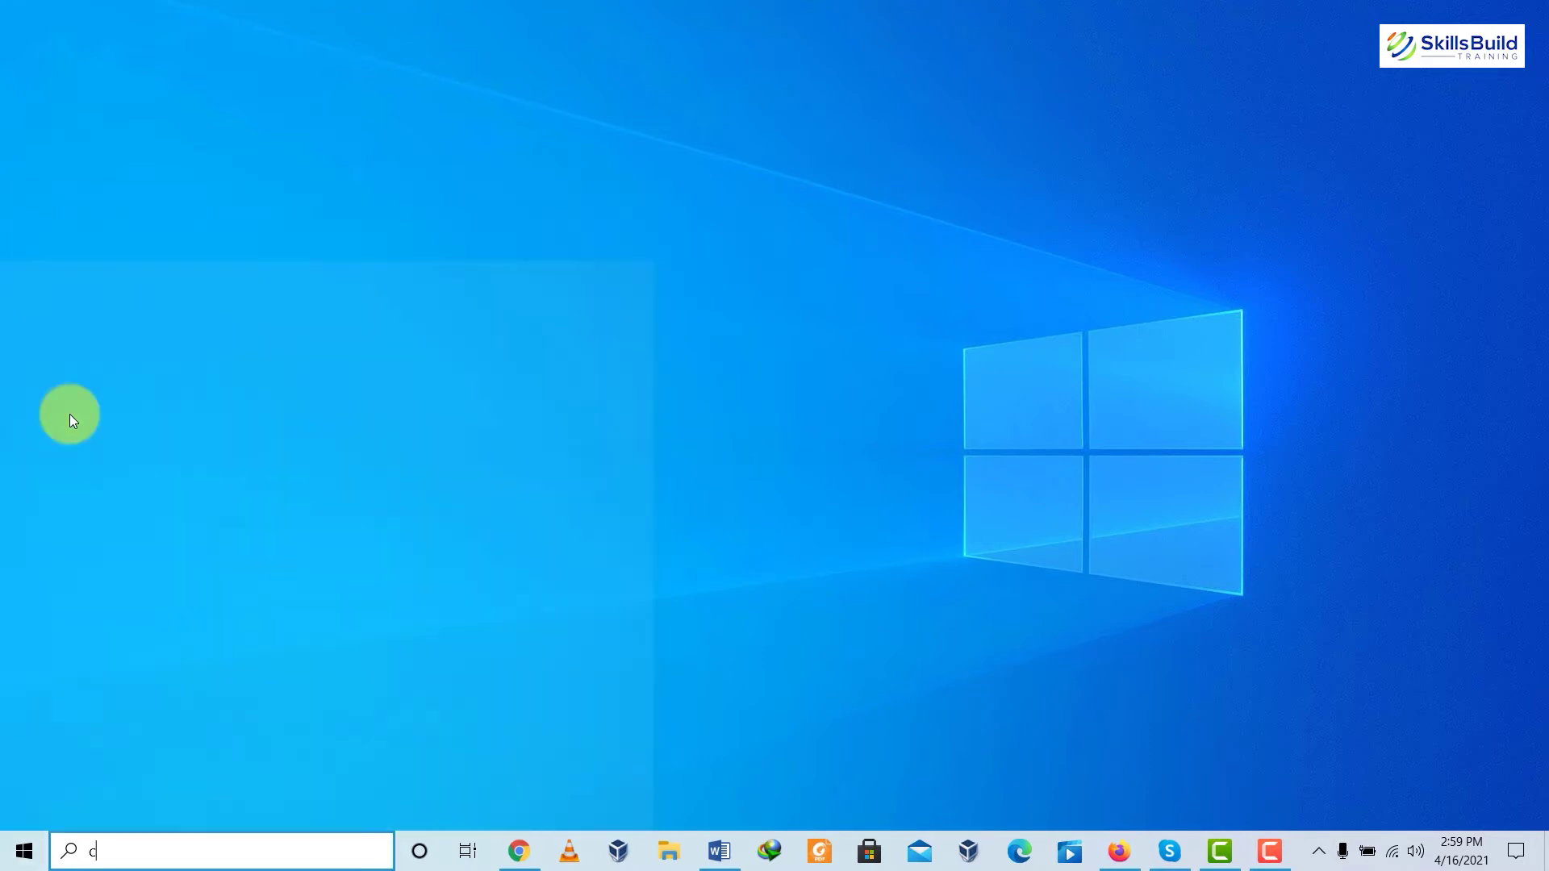
pyautogui.press('Return')
pyautogui.click(1141, 149)
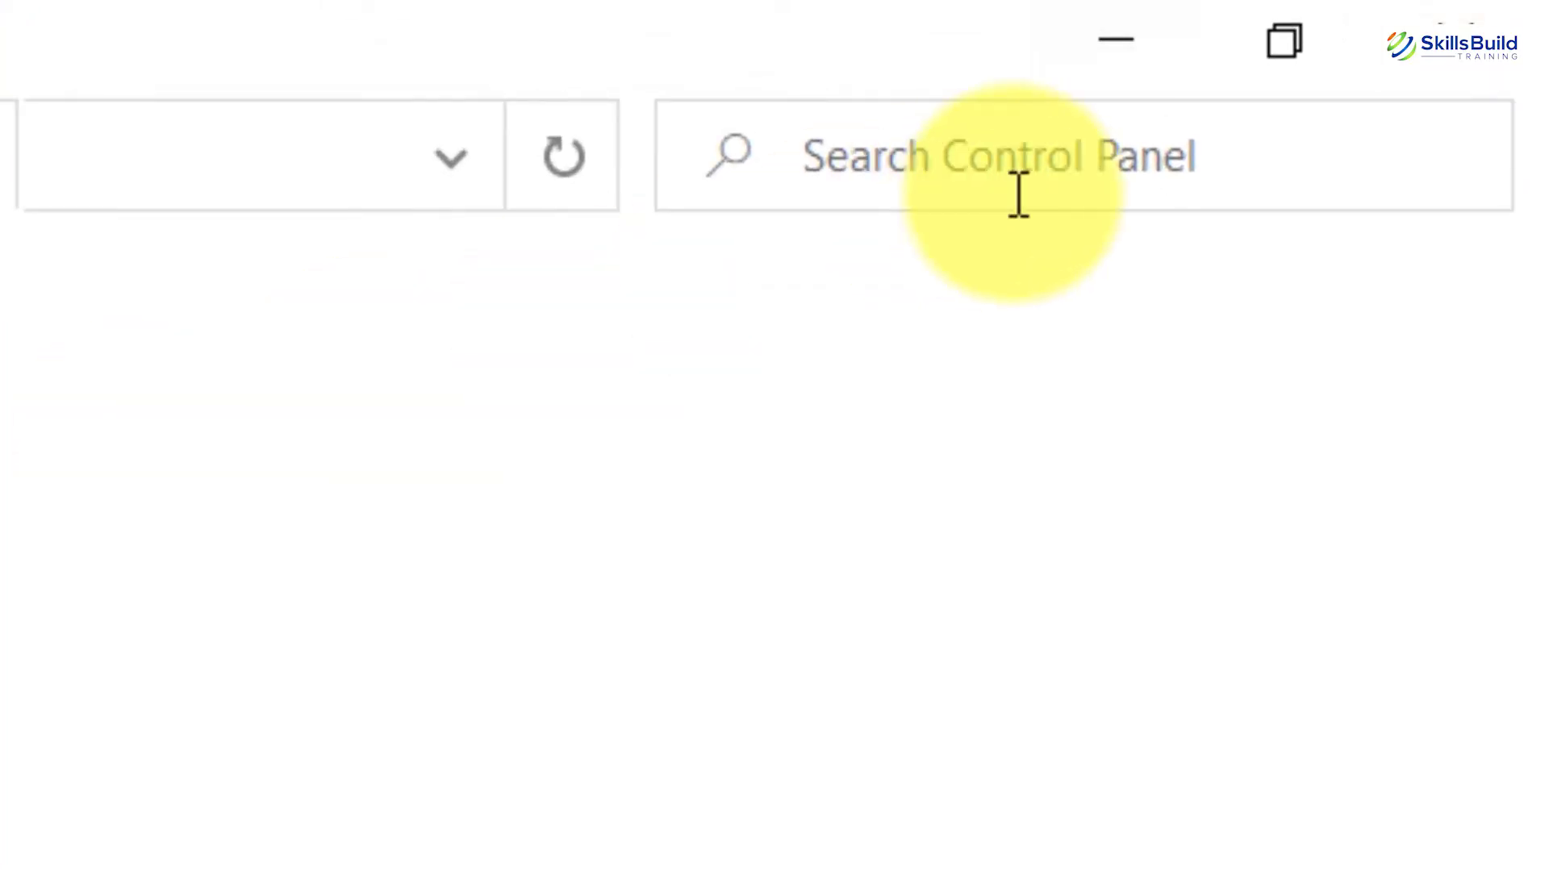
pyautogui.write('network and sharing')
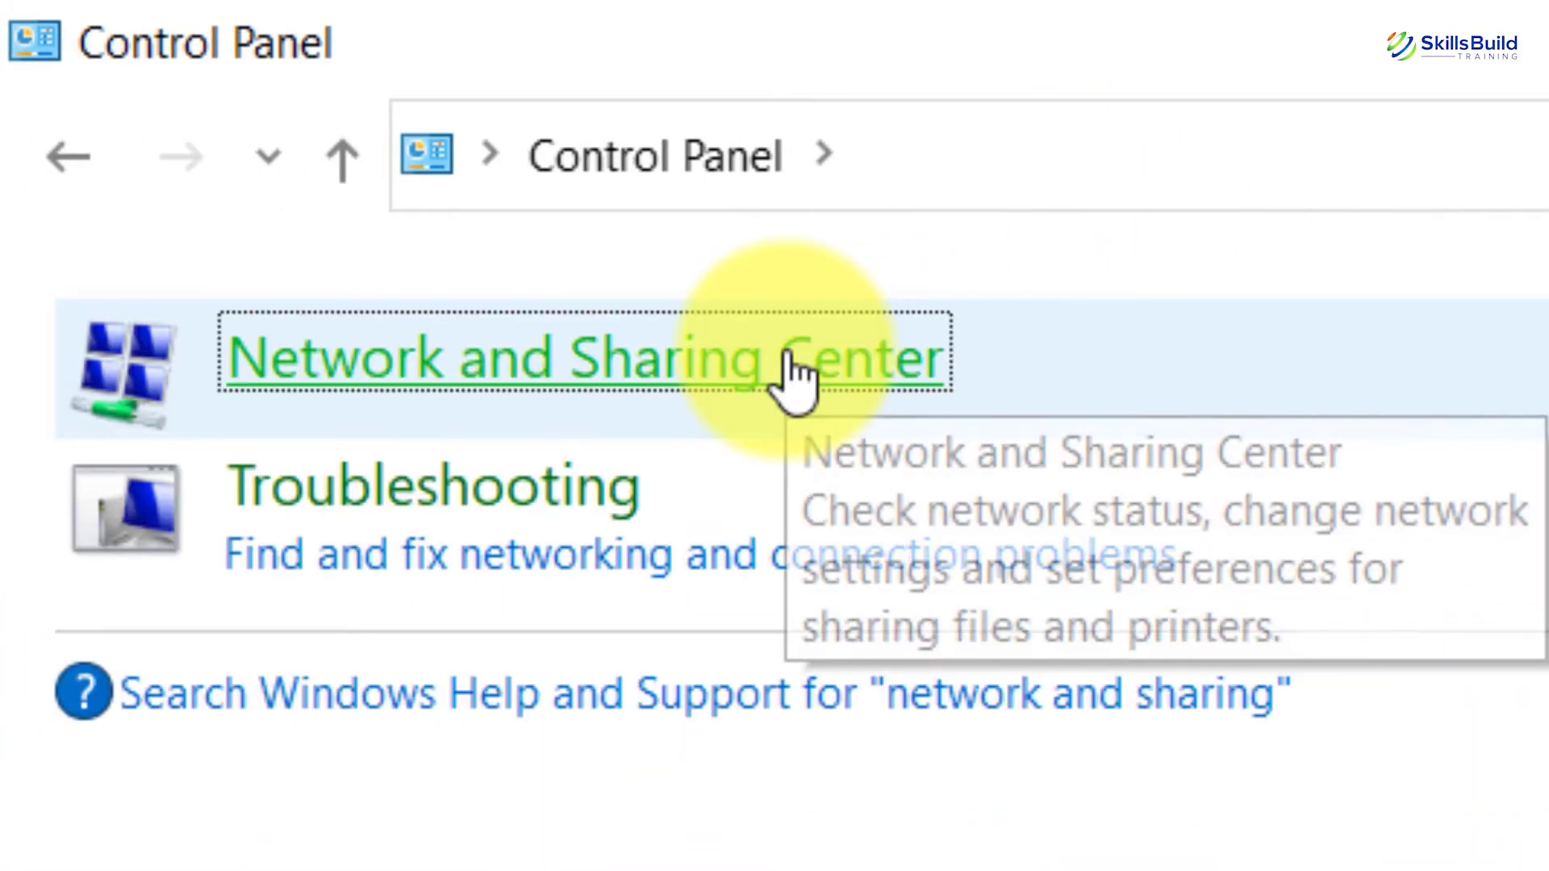
pyautogui.click(795, 371)
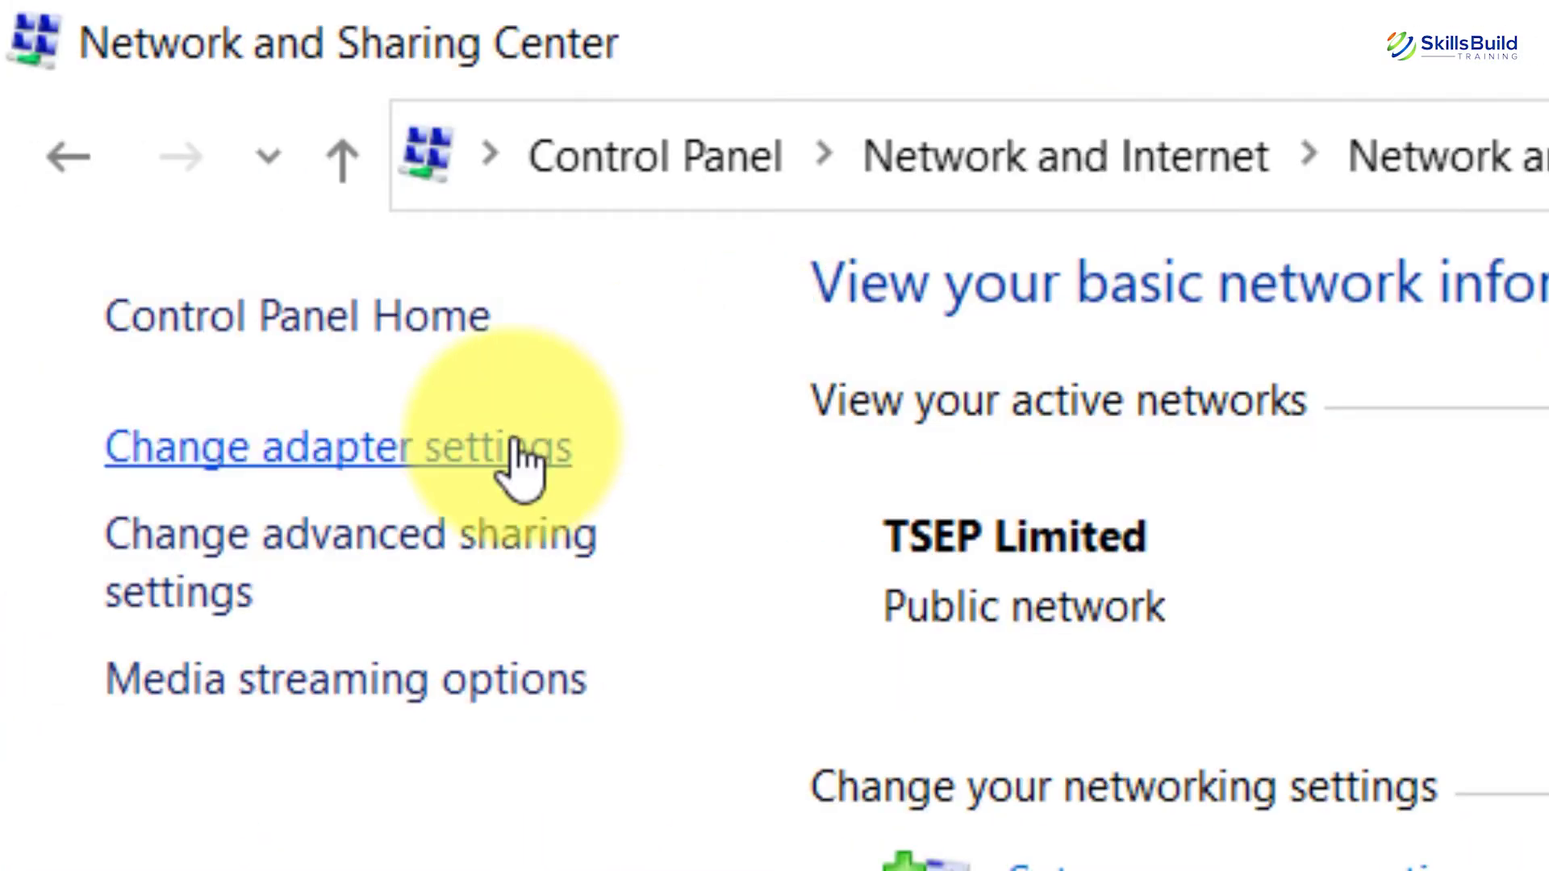
pyautogui.click(520, 456)
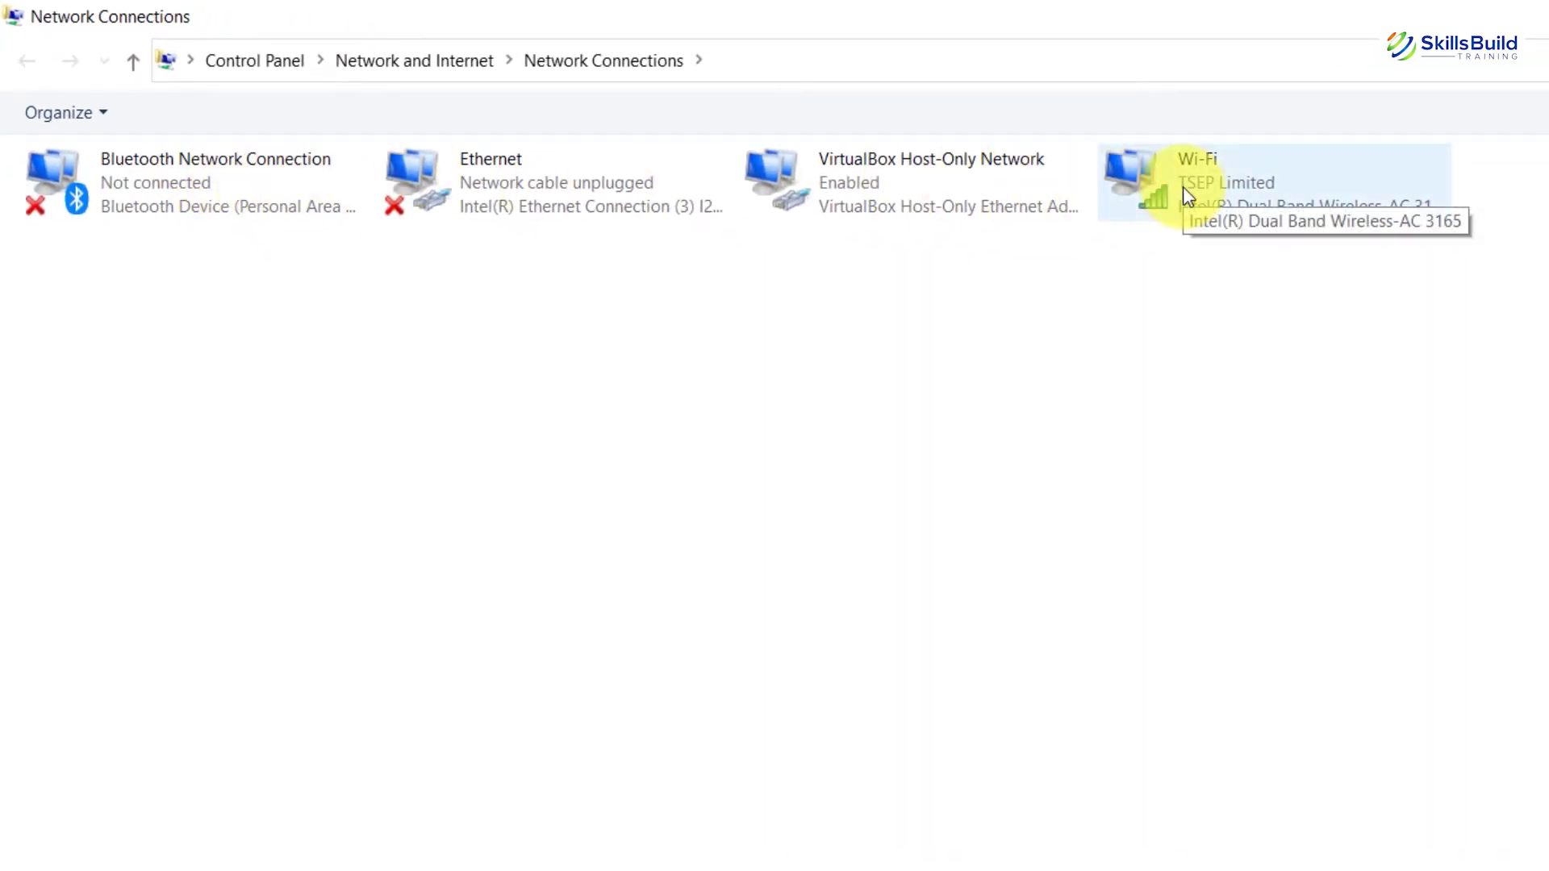
# - Open the Wi-Fi adapter's Internet Protocol Version 4 (TCP/IPv4) properties
pyautogui.rightClick(1184, 191)
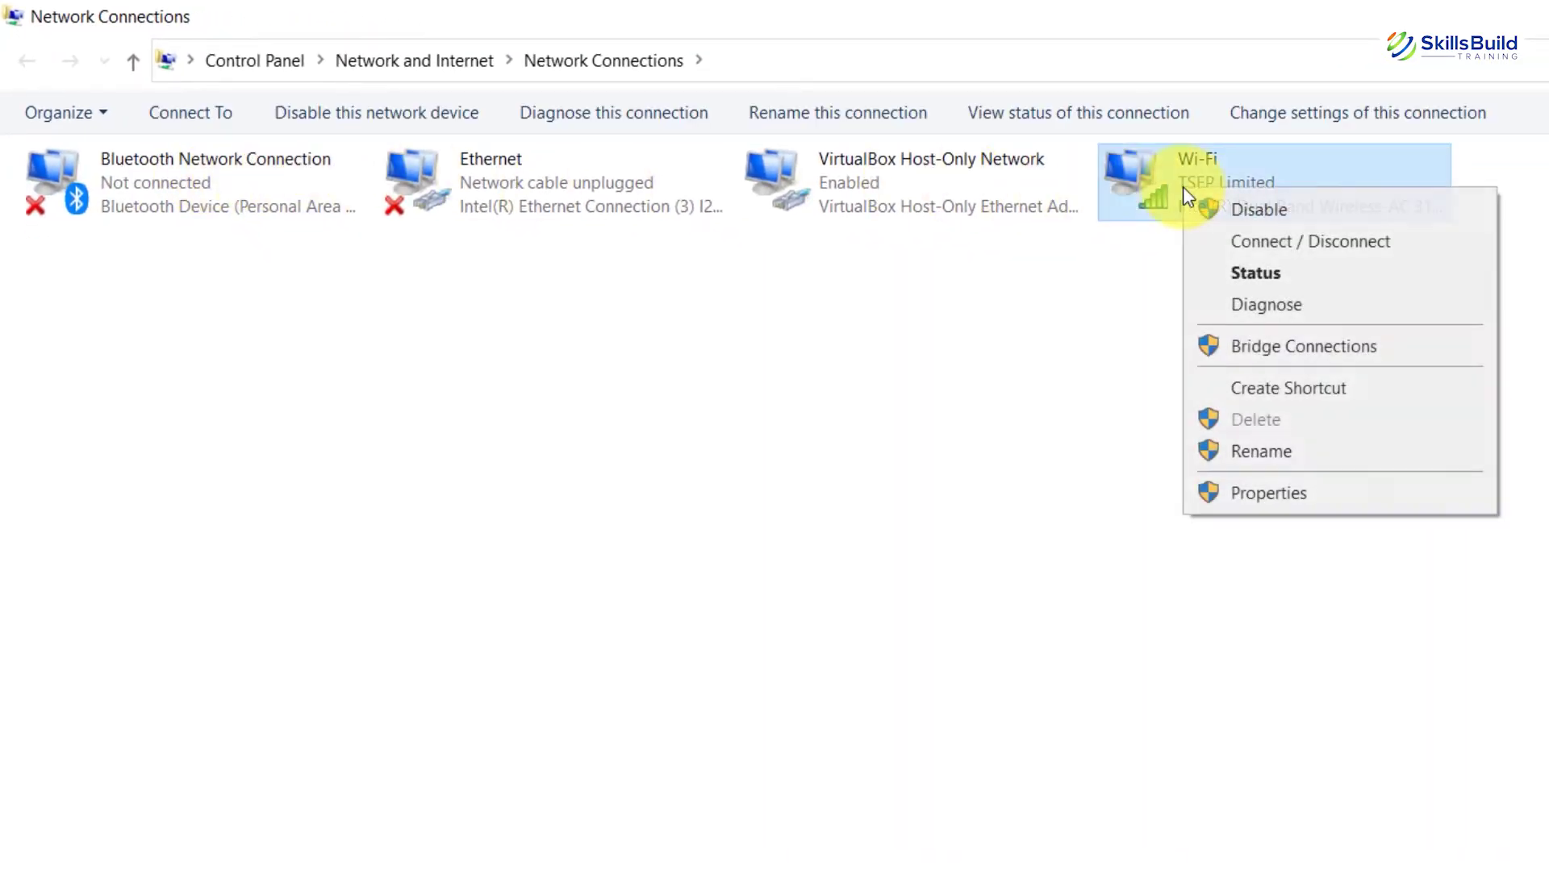
pyautogui.click(1213, 489)
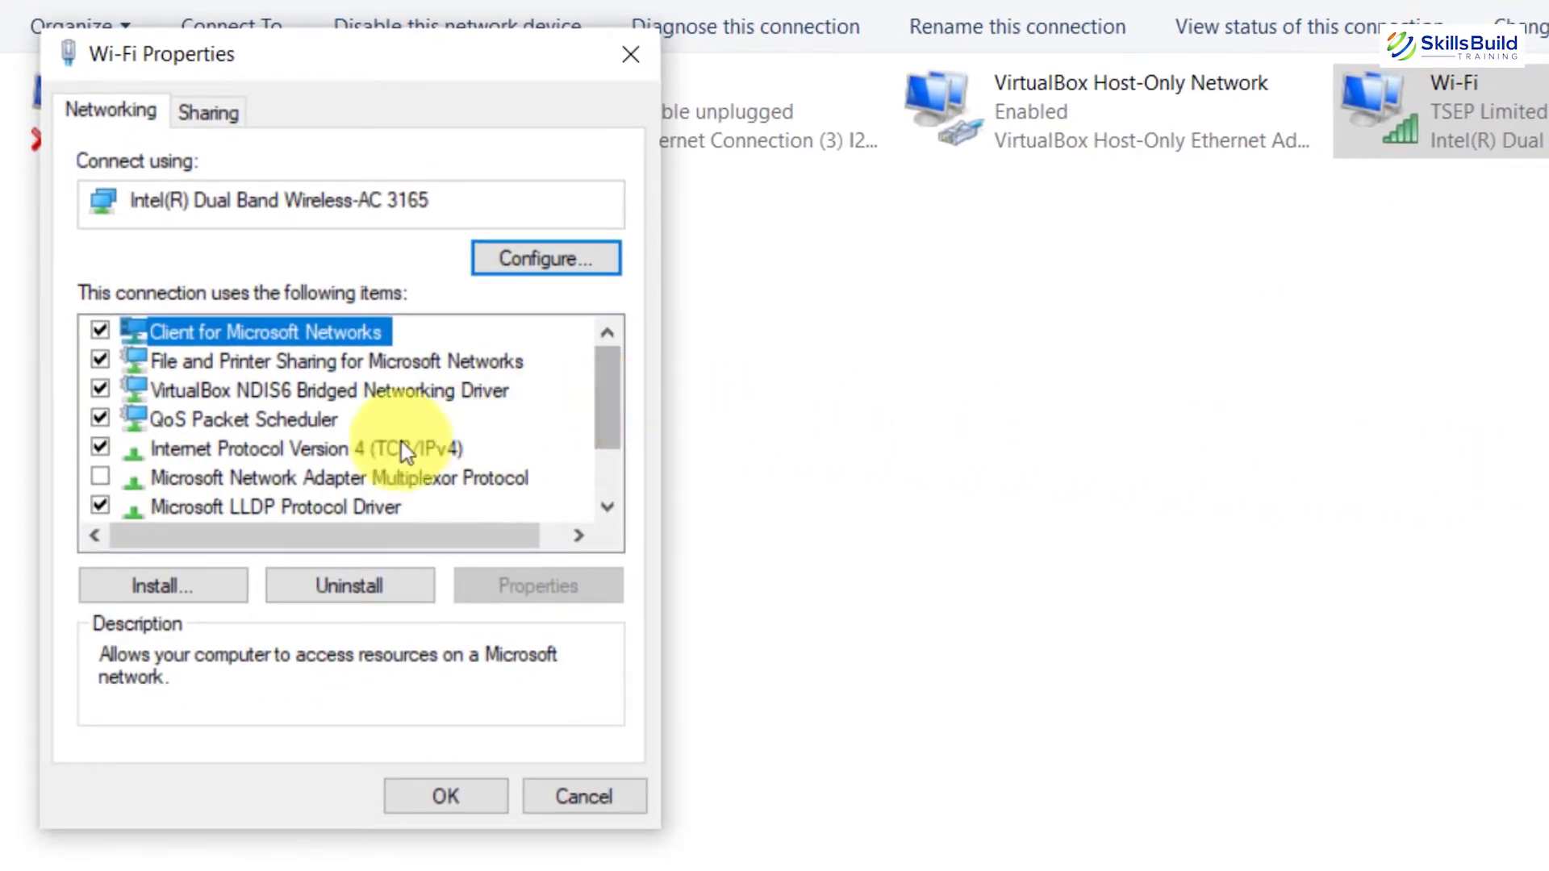
pyautogui.click(280, 458)
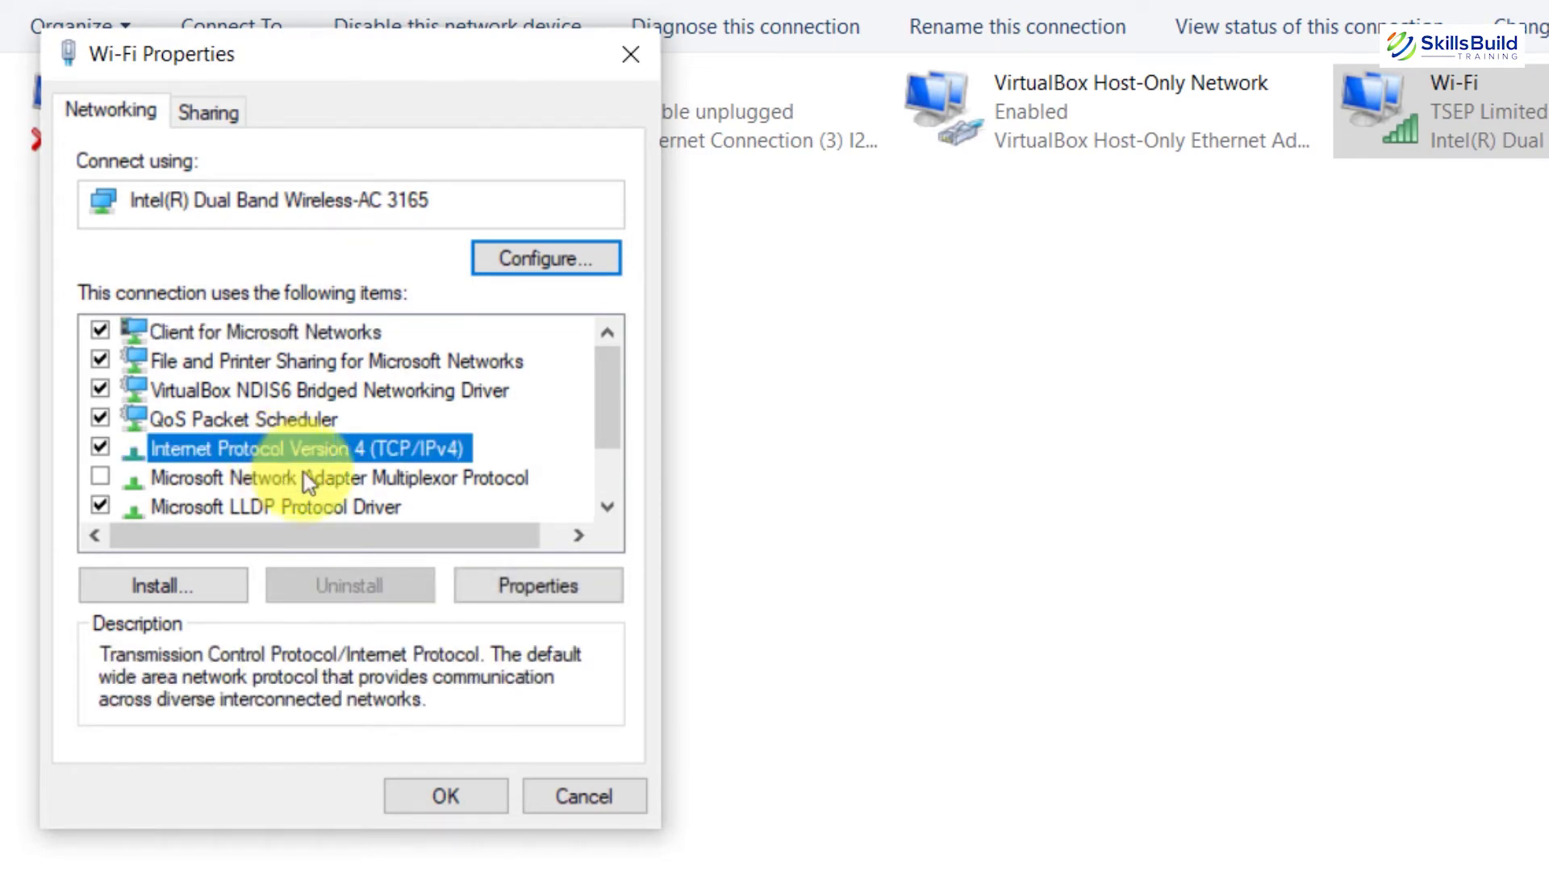
pyautogui.click(538, 586)
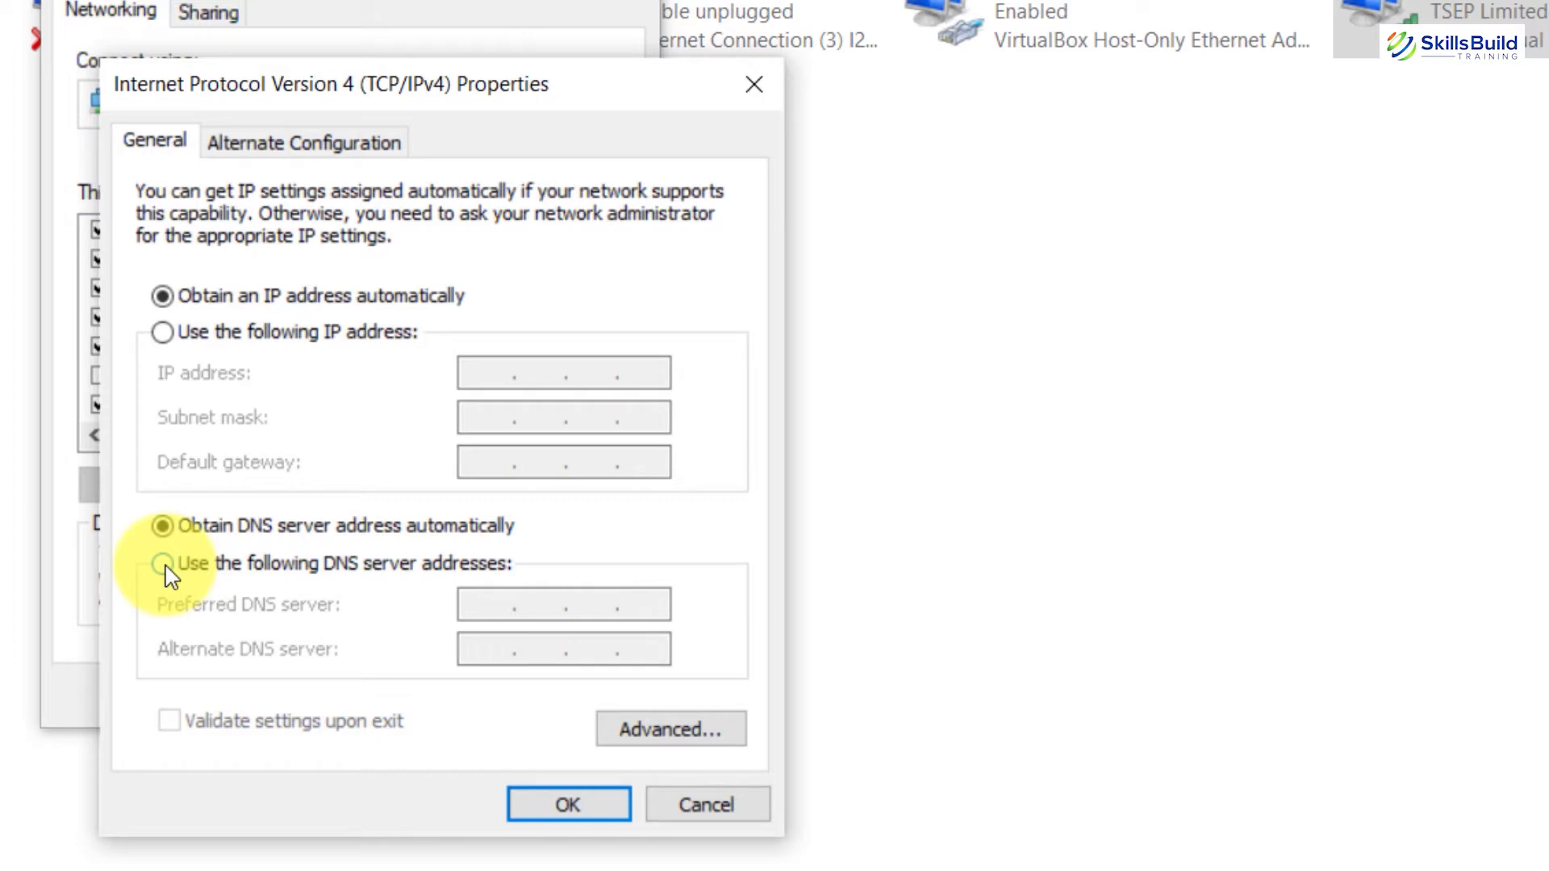
# - Switch Wi-Fi IPv4 to manual DNS server addresses and scroll public-dns.info's country list
pyautogui.click(167, 569)
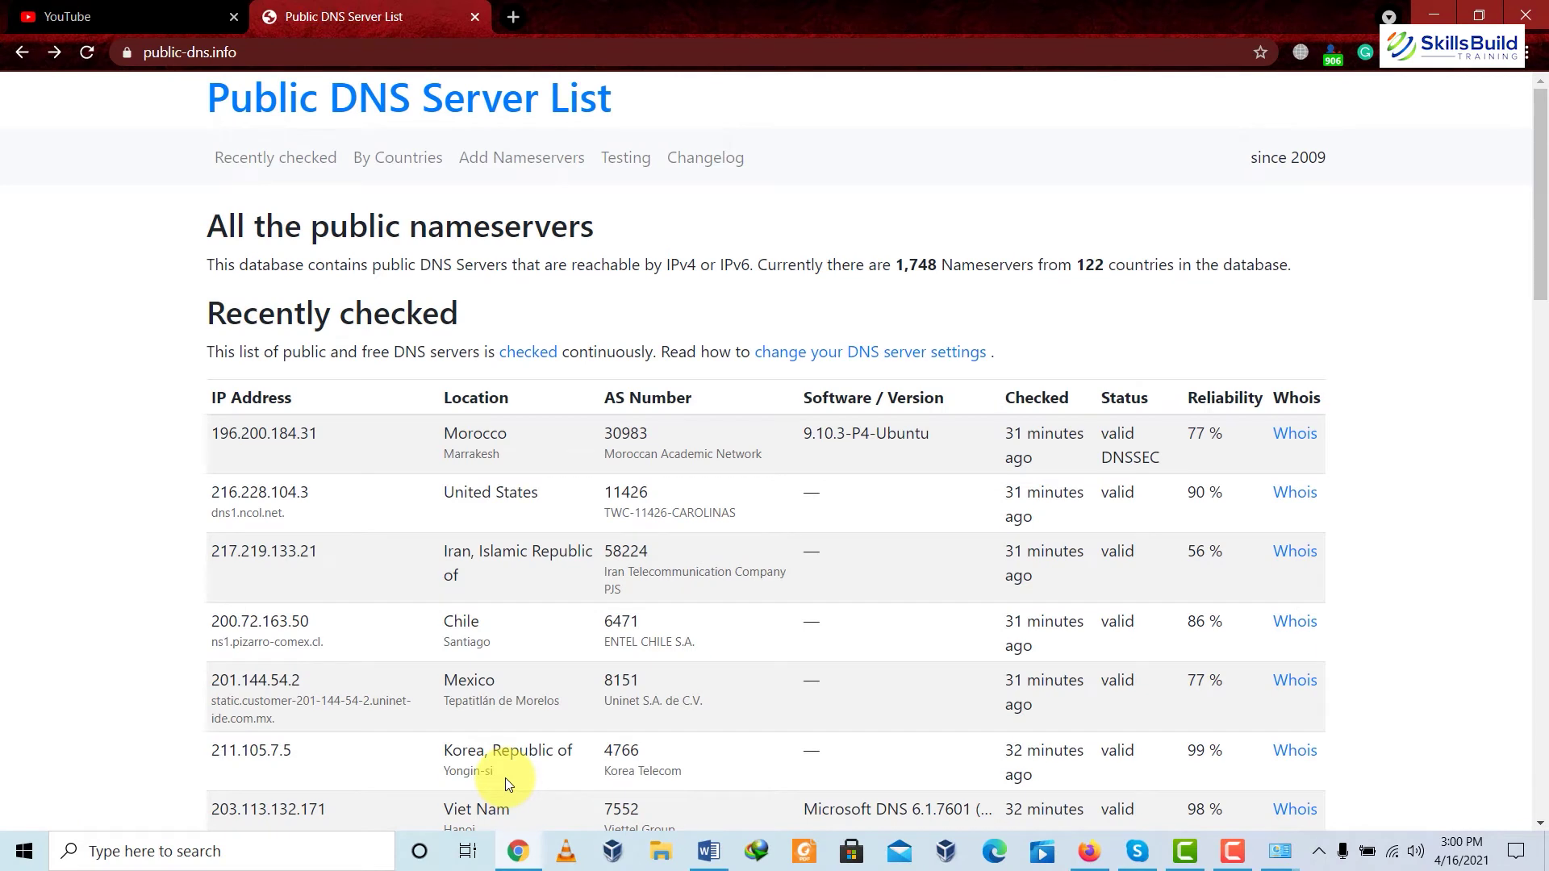
pyautogui.scroll(-2, 505, 778)
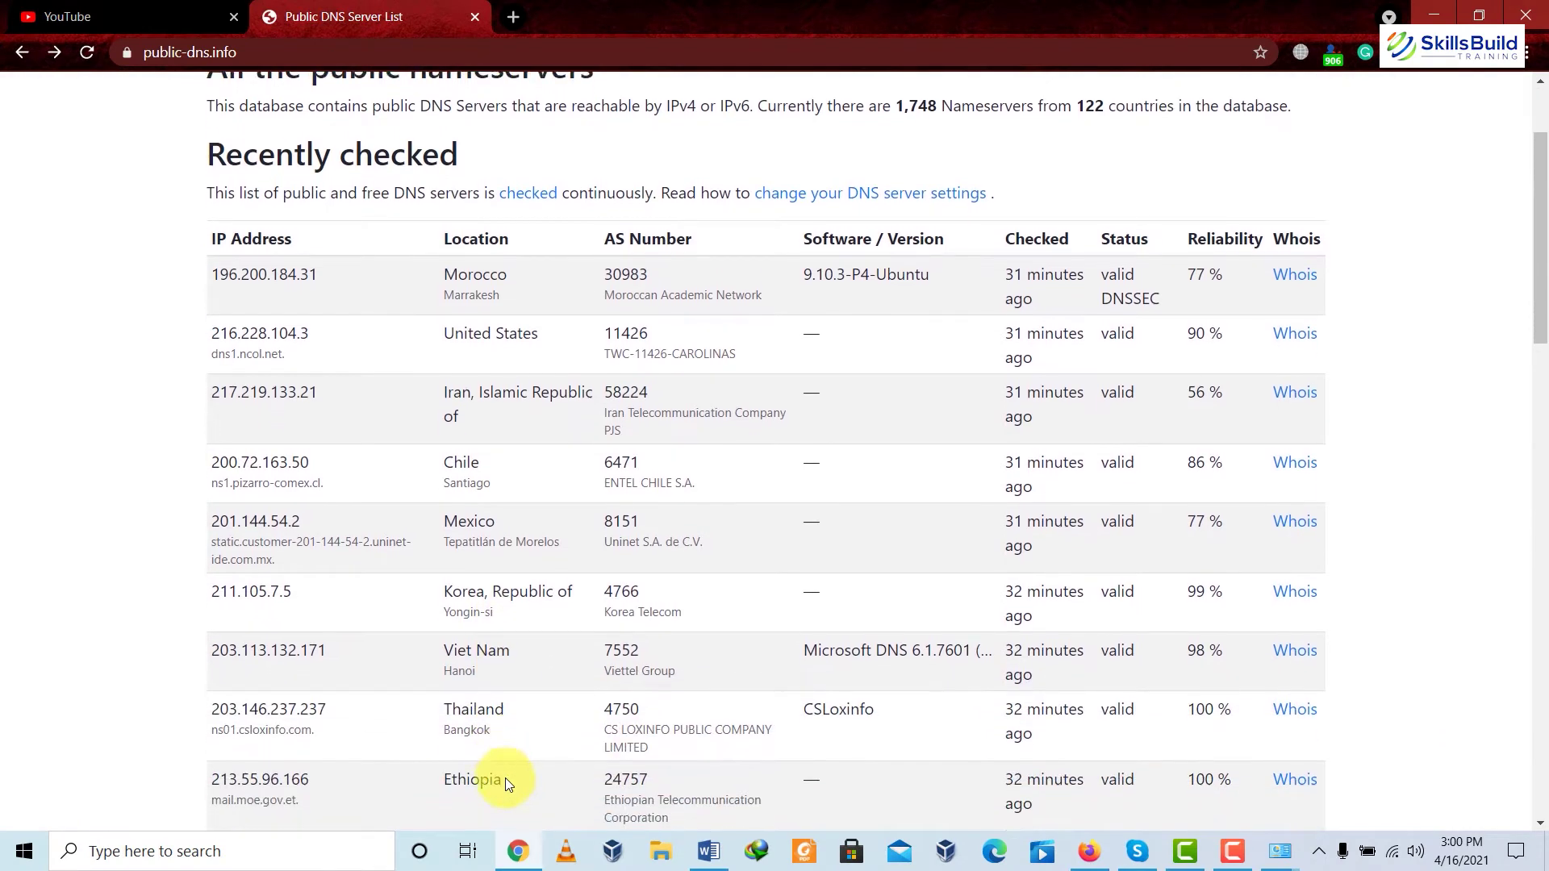
pyautogui.scroll(-2, 505, 777)
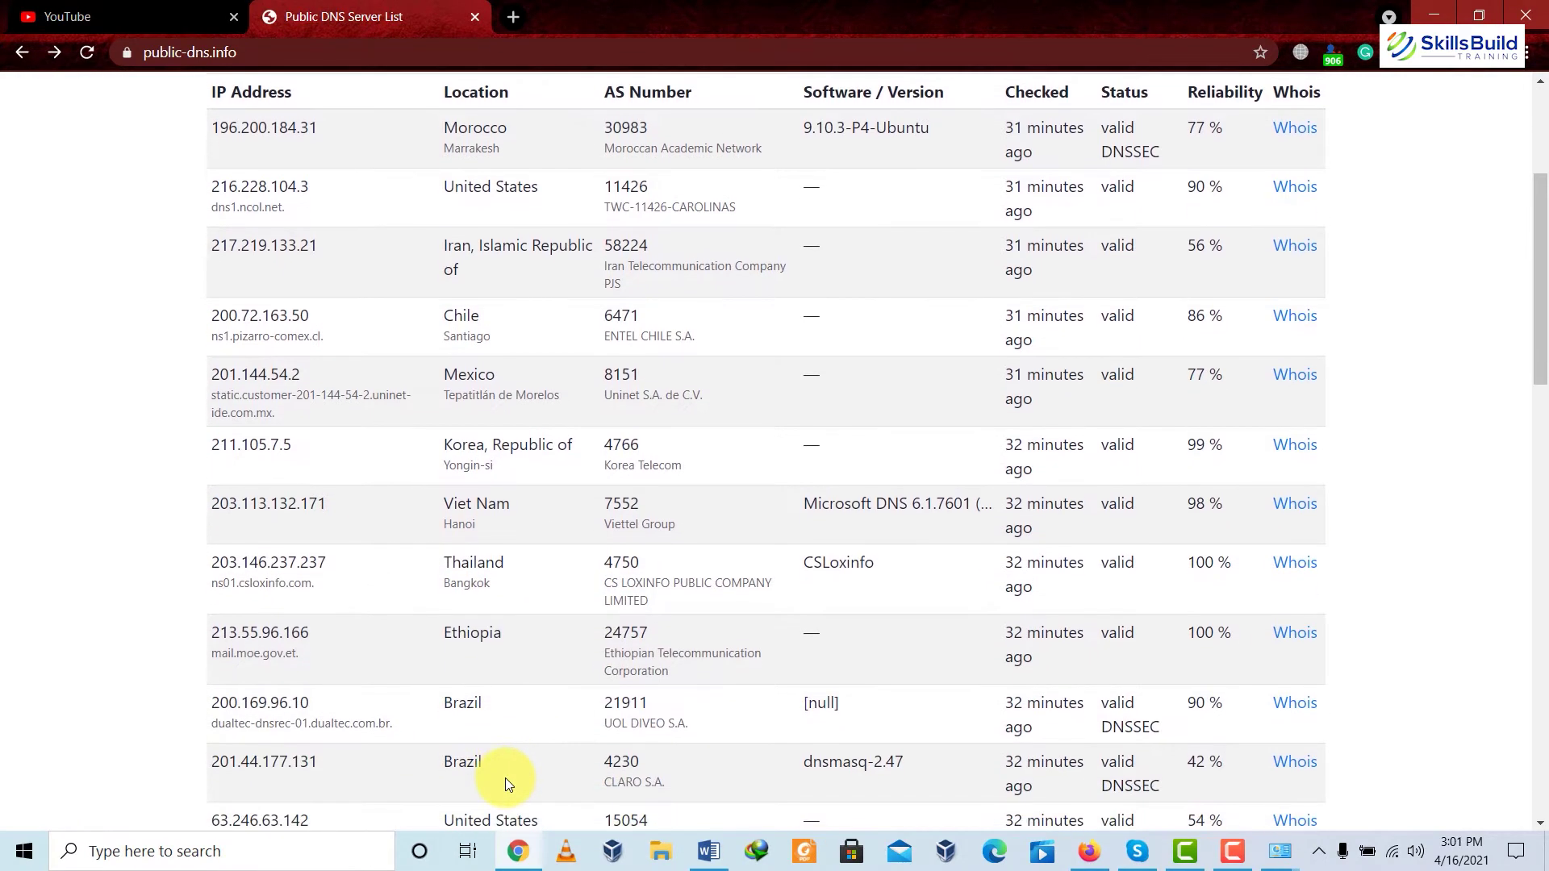
pyautogui.scroll(-9, 505, 778)
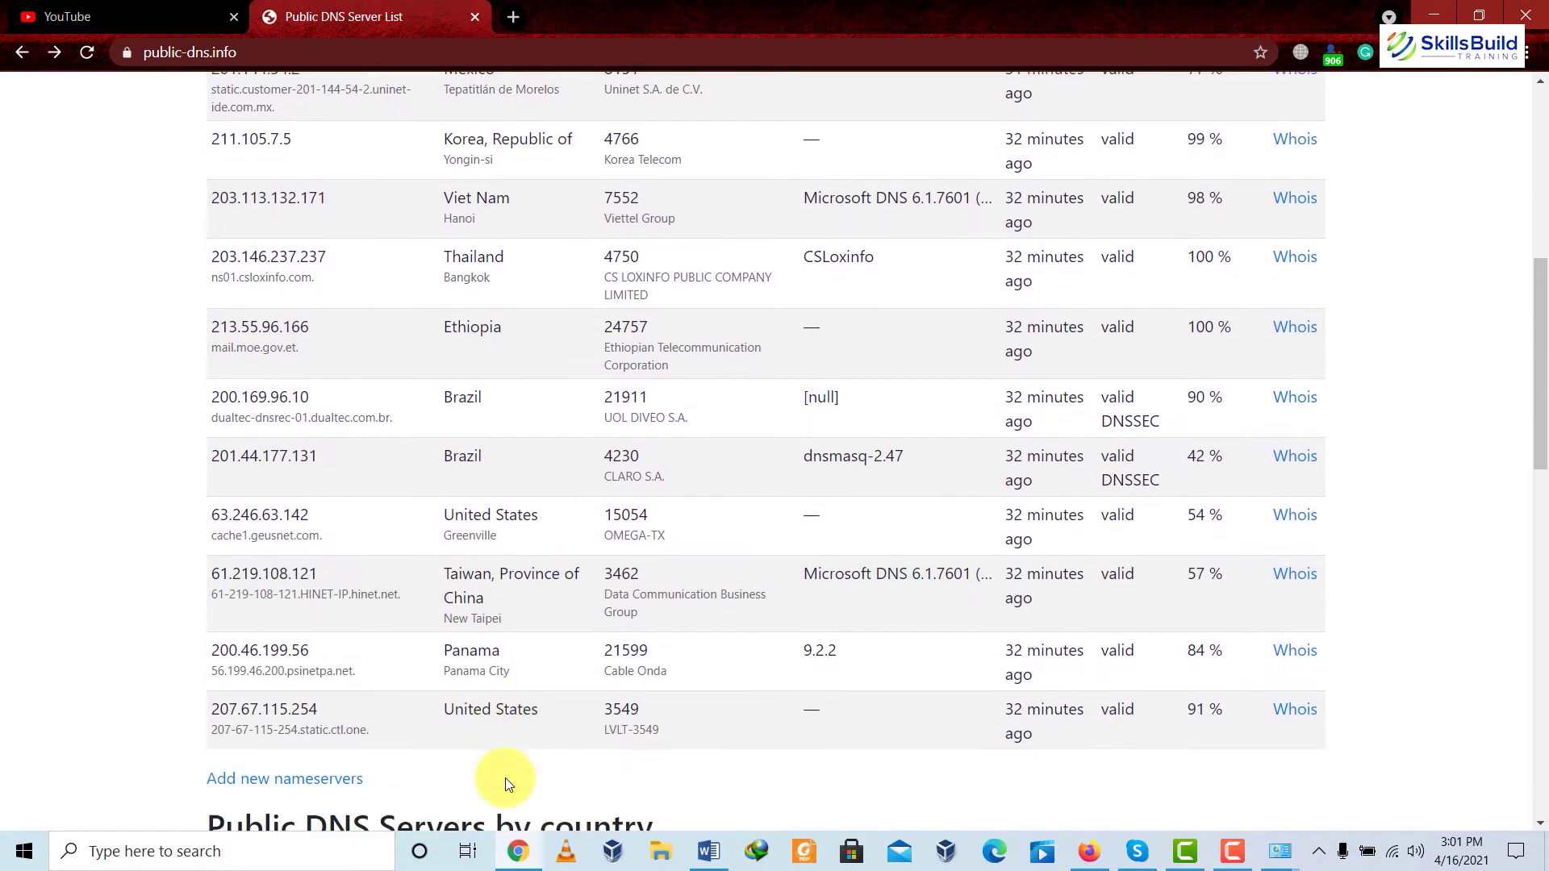
pyautogui.scroll(-4, 505, 778)
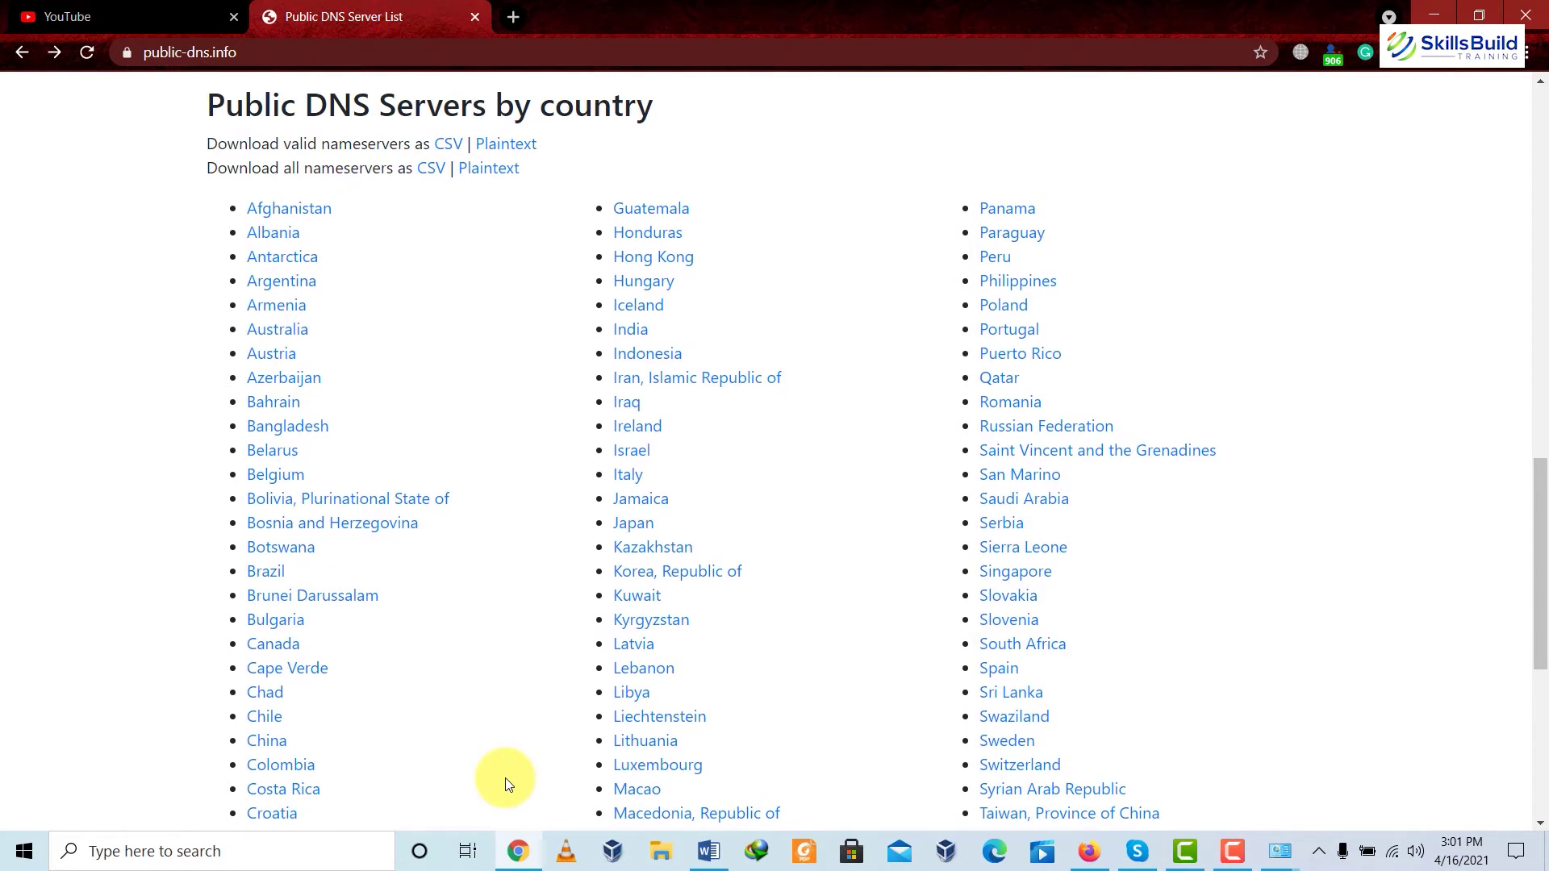
pyautogui.scroll(-2, 505, 778)
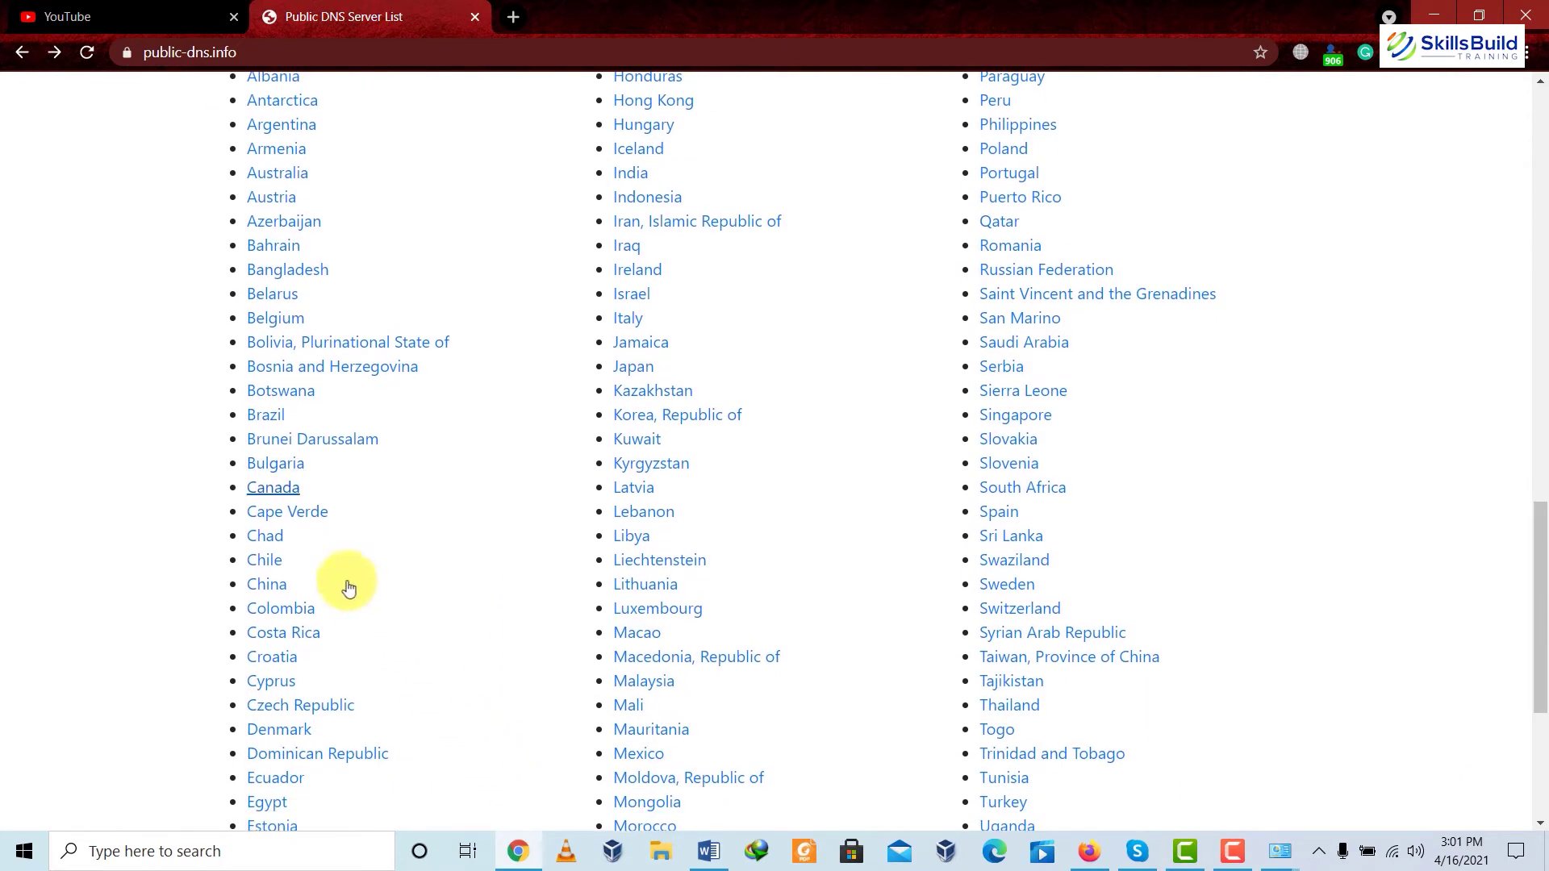
# - Open Canada's DNS server list and select the address 198.50.135.208
pyautogui.click(271, 489)
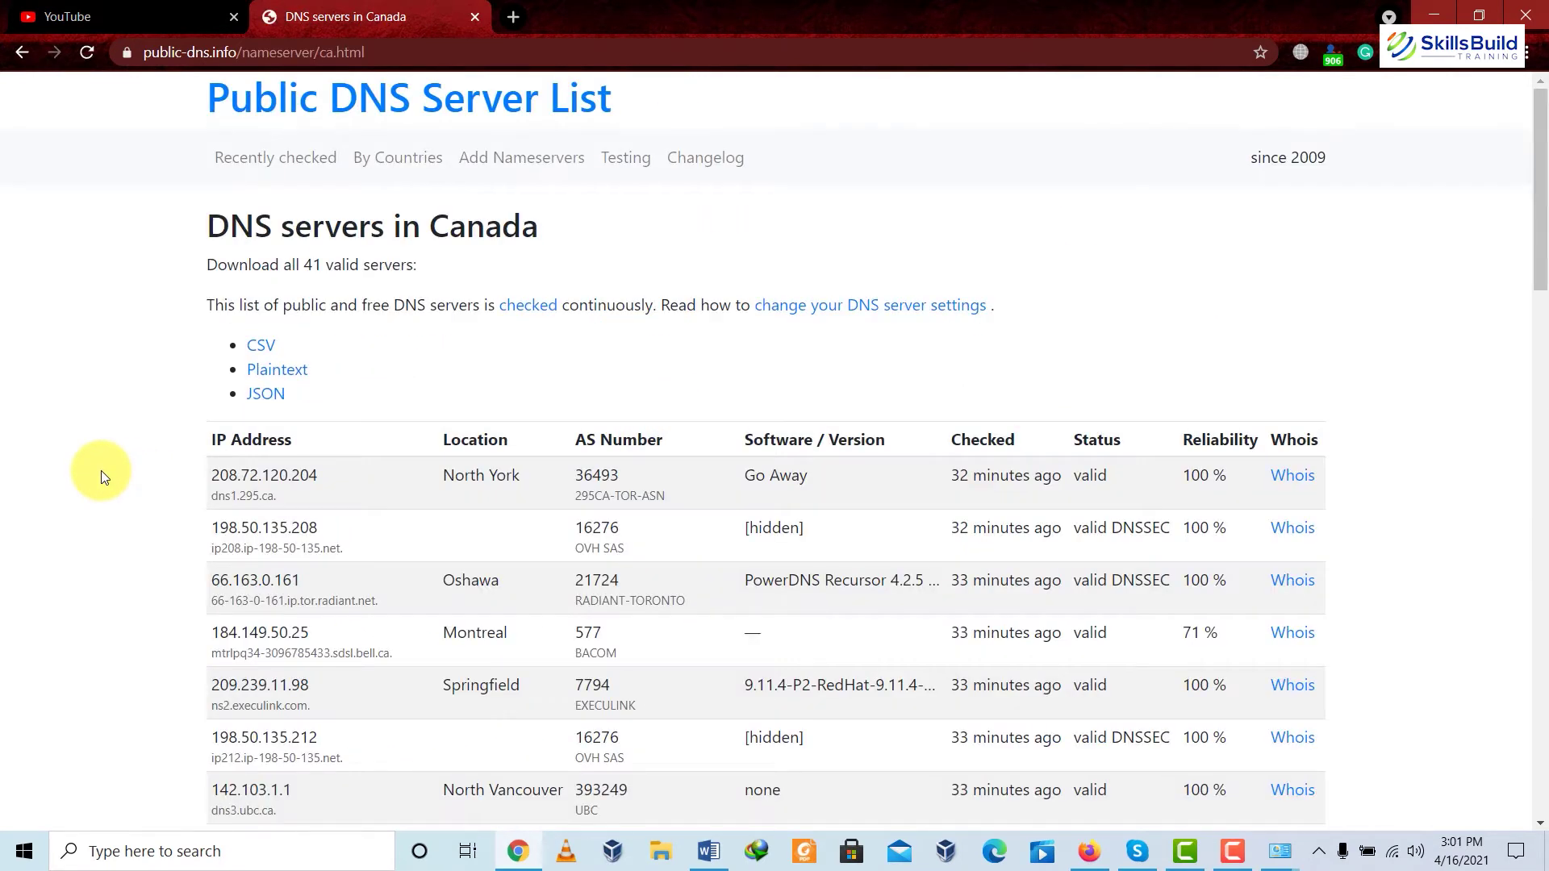
pyautogui.scroll(-2, 102, 478)
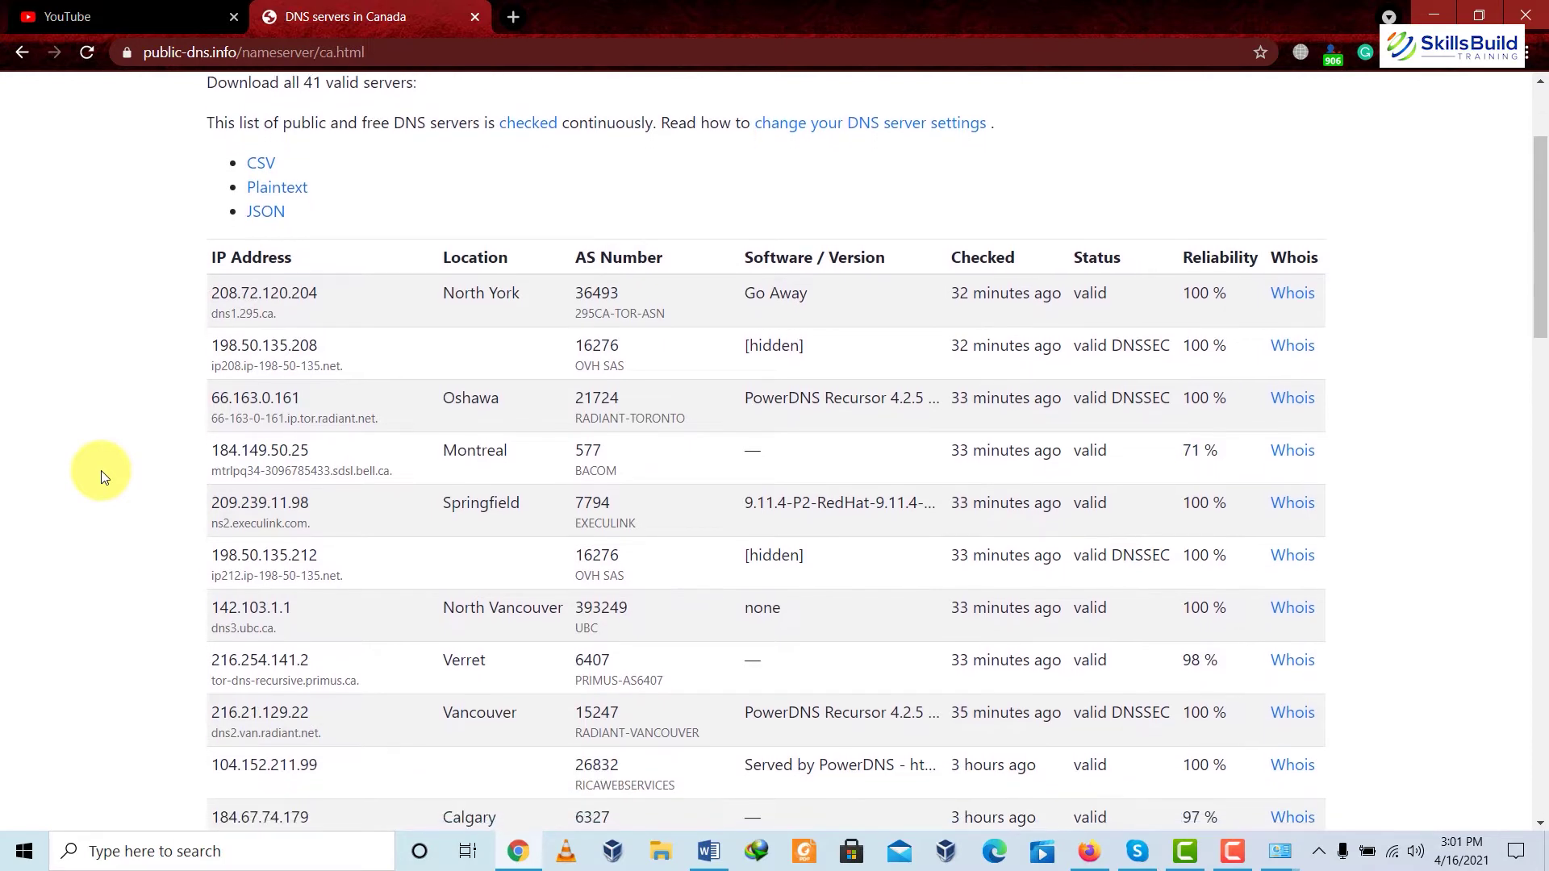
pyautogui.scroll(-1, 102, 478)
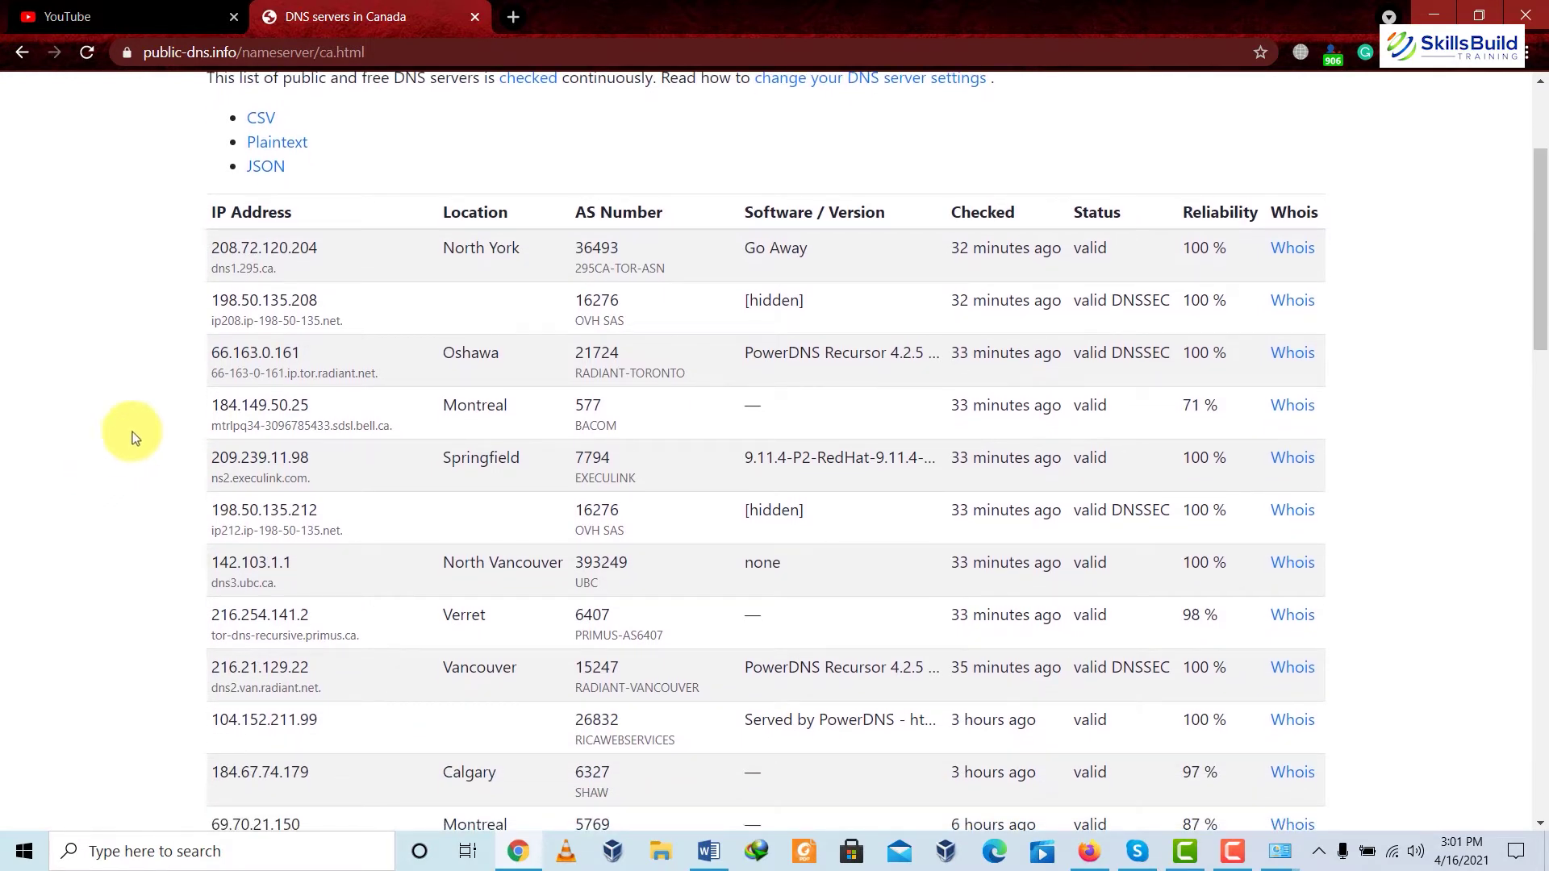
pyautogui.scroll(-2, 201, 355)
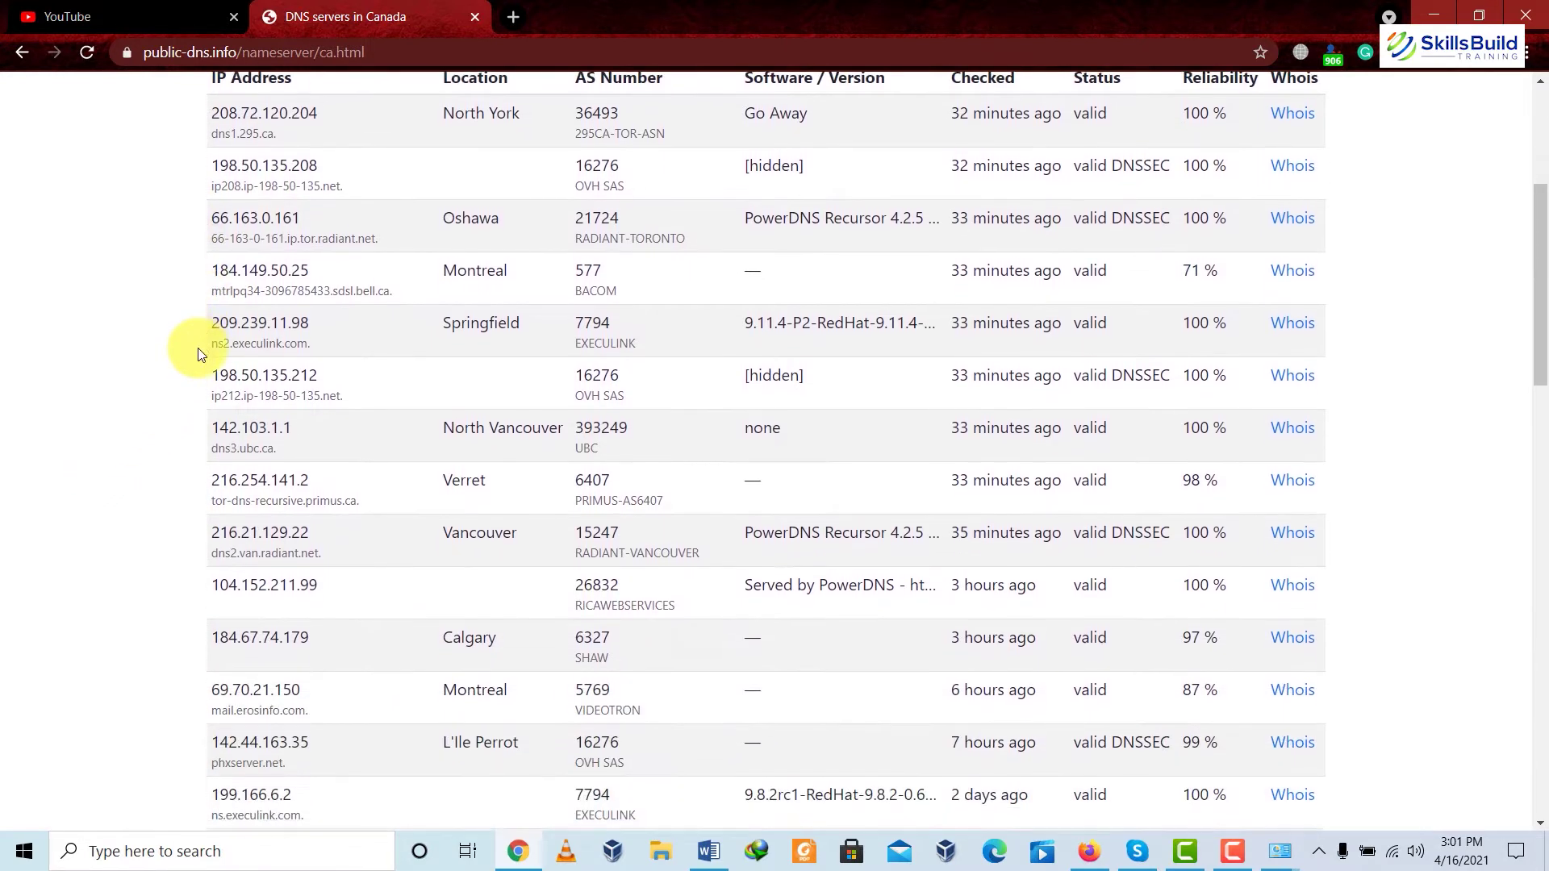
pyautogui.scroll(2, 201, 355)
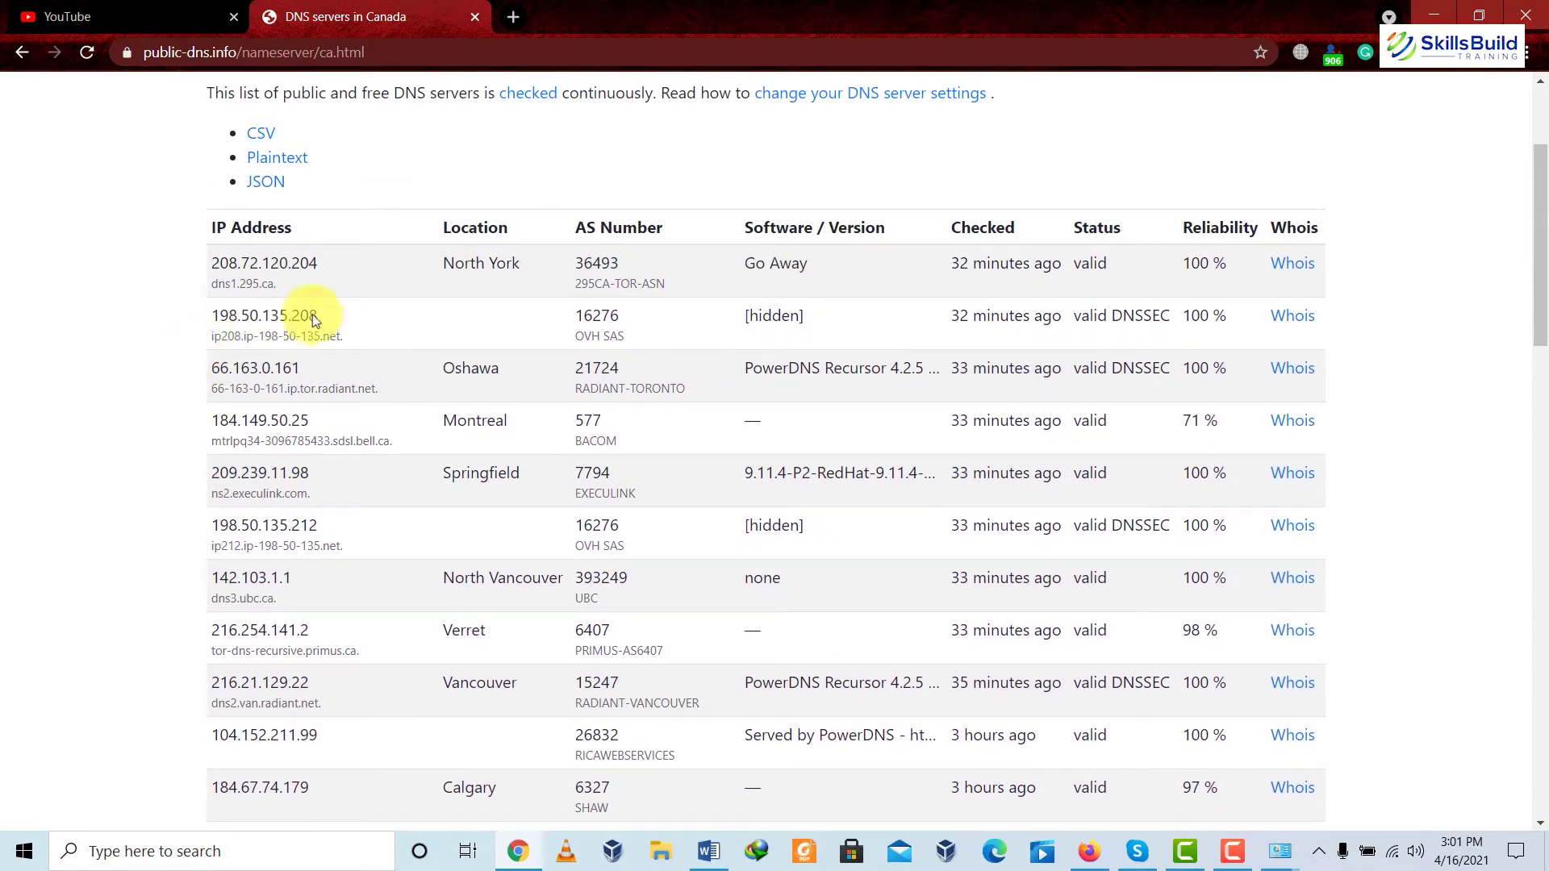
pyautogui.moveTo(312, 313); pyautogui.dragTo(222, 322)
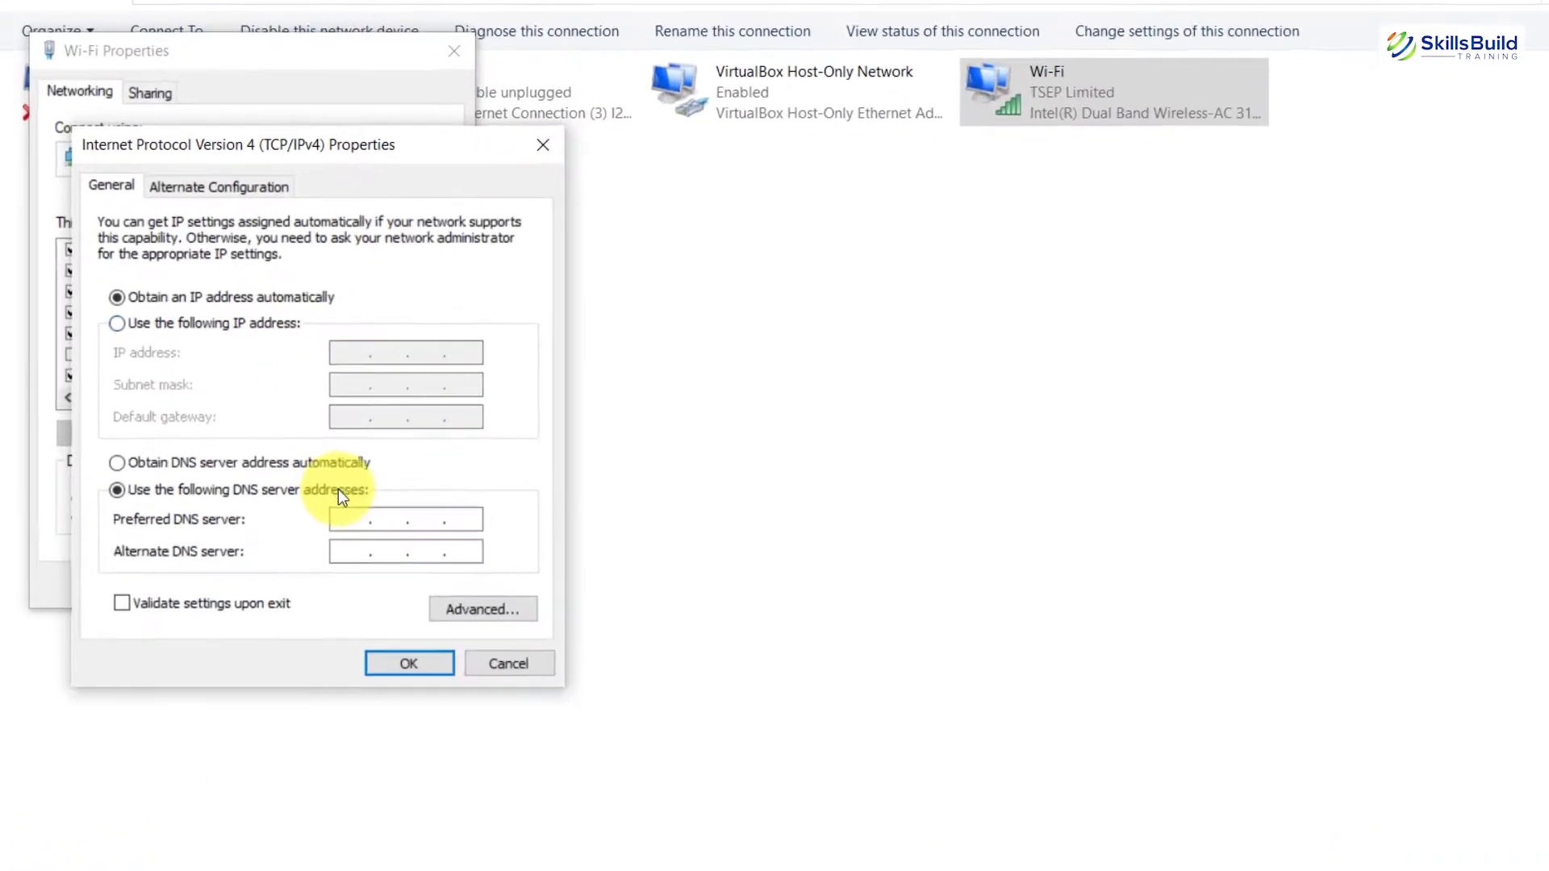
# - Set DNS to preferred 198.50.135.208 and alternate 66.163.0.161, then save
pyautogui.write('198.50.135.208')
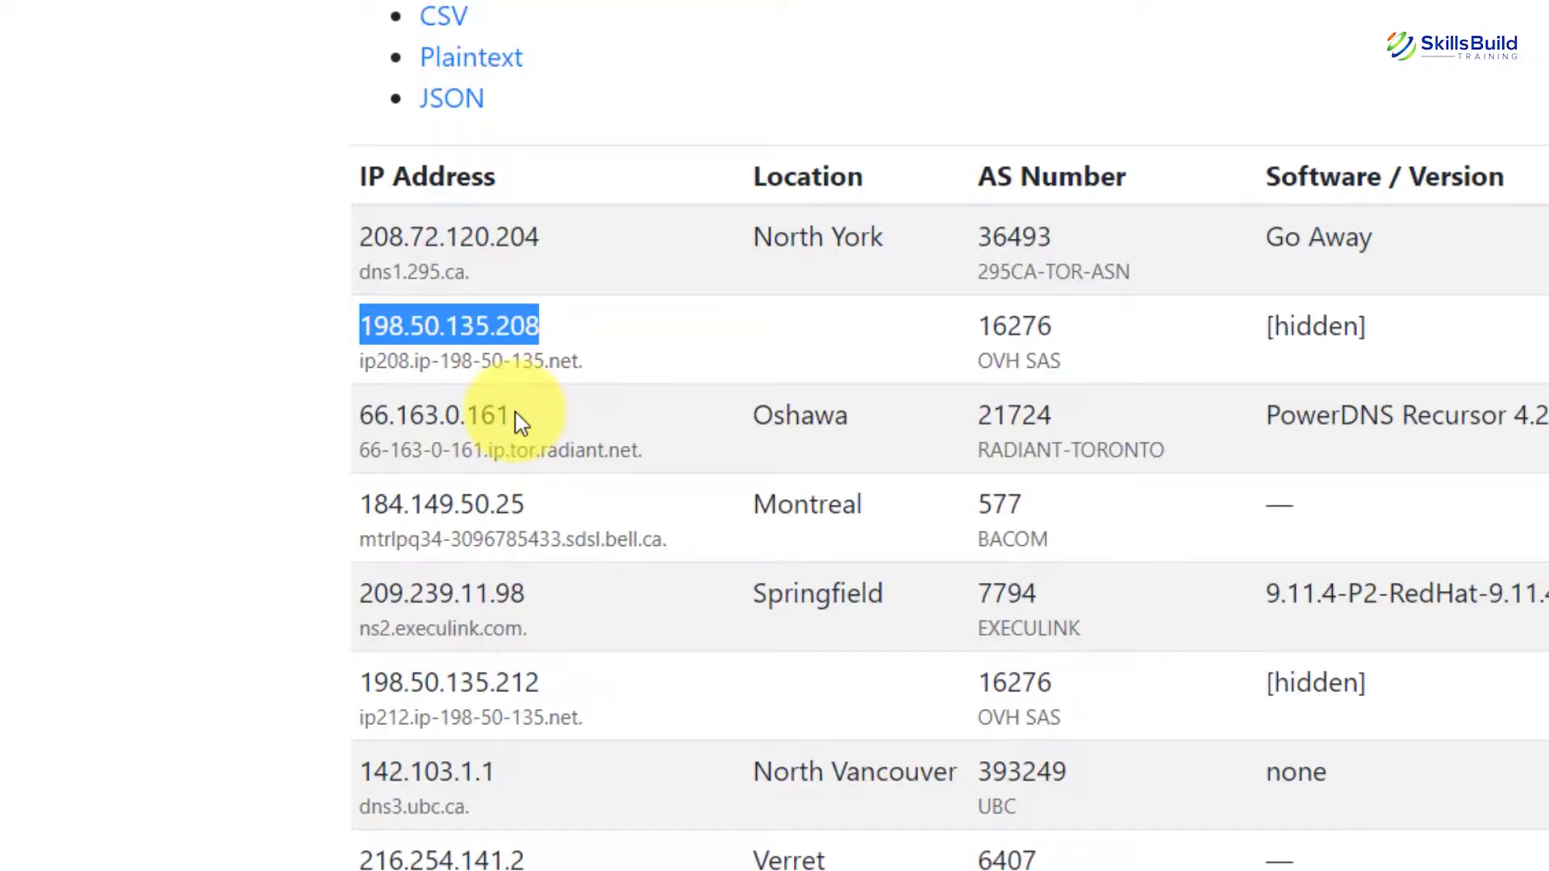
pyautogui.moveTo(520, 421); pyautogui.dragTo(357, 415)
pyautogui.hotkey('ctrl', 'c')
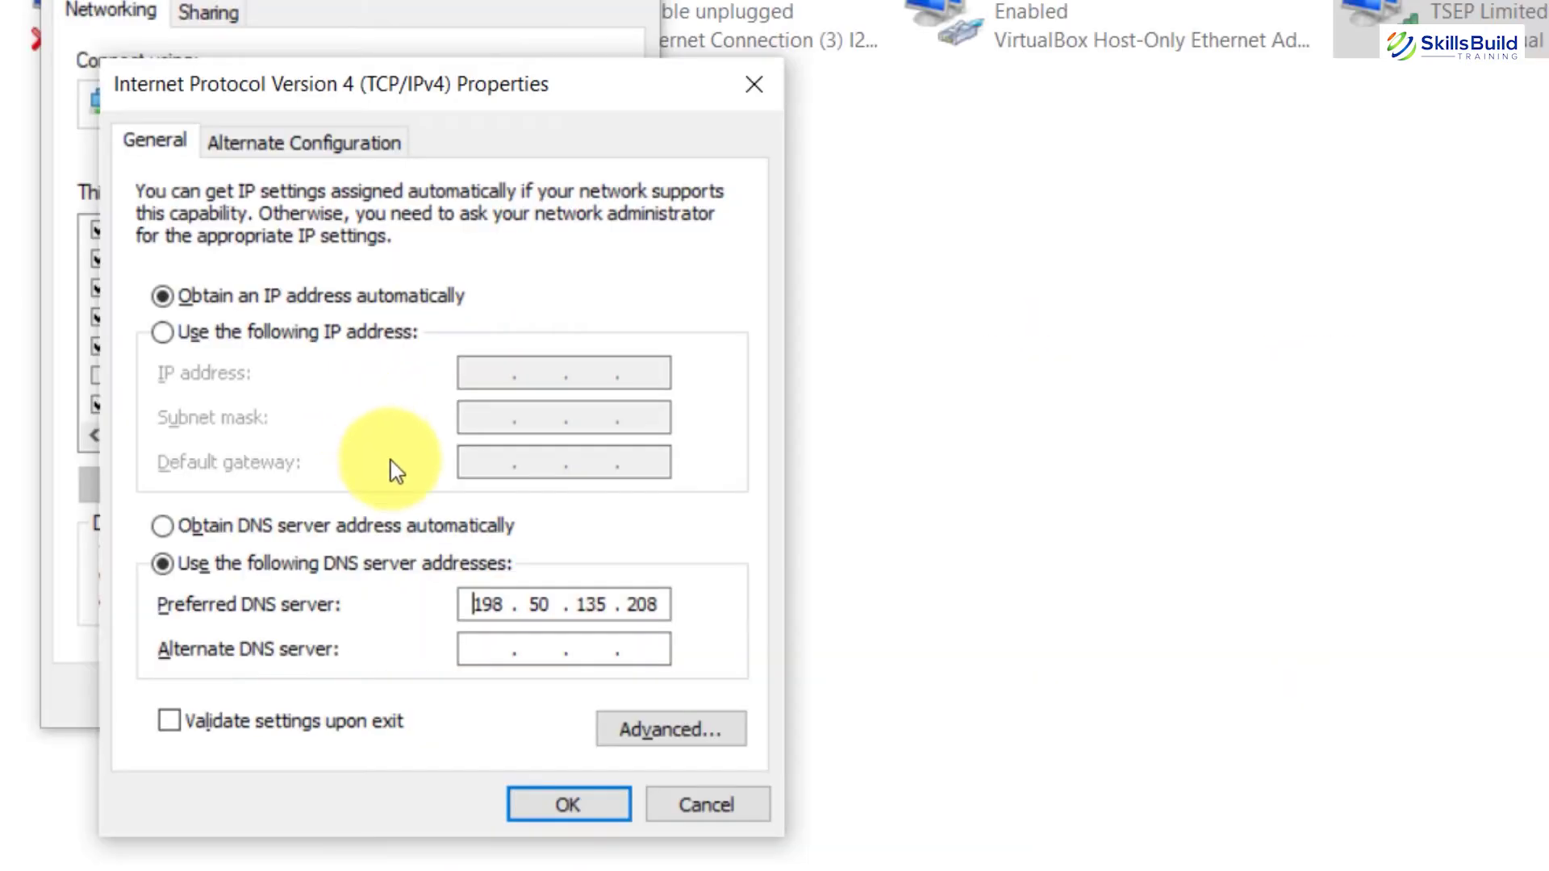
pyautogui.click(502, 641)
pyautogui.hotkey('ctrl', 'v')
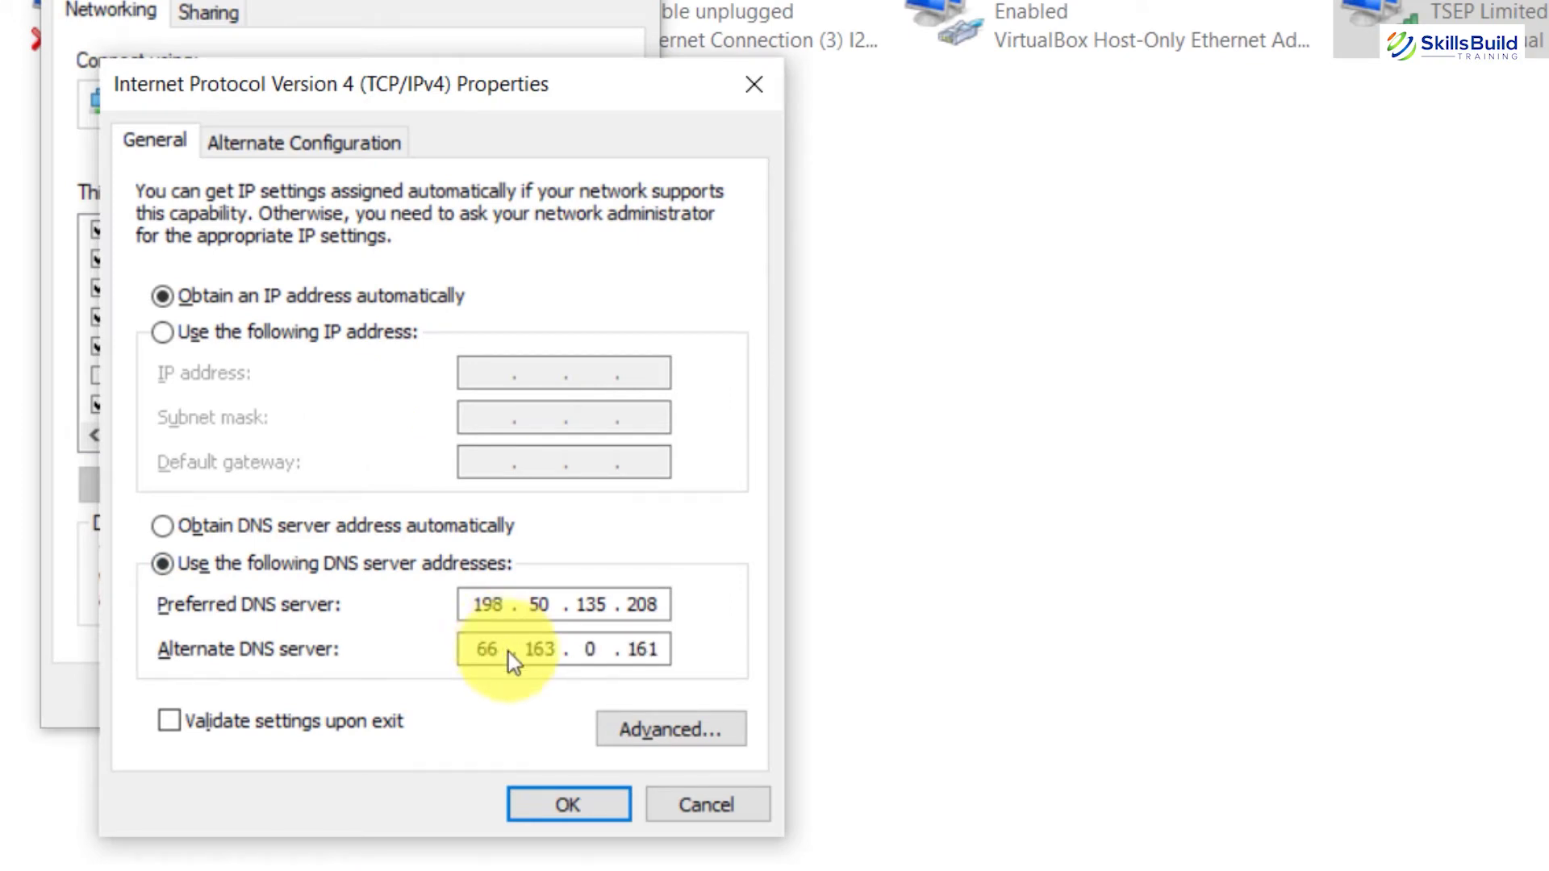
pyautogui.click(577, 803)
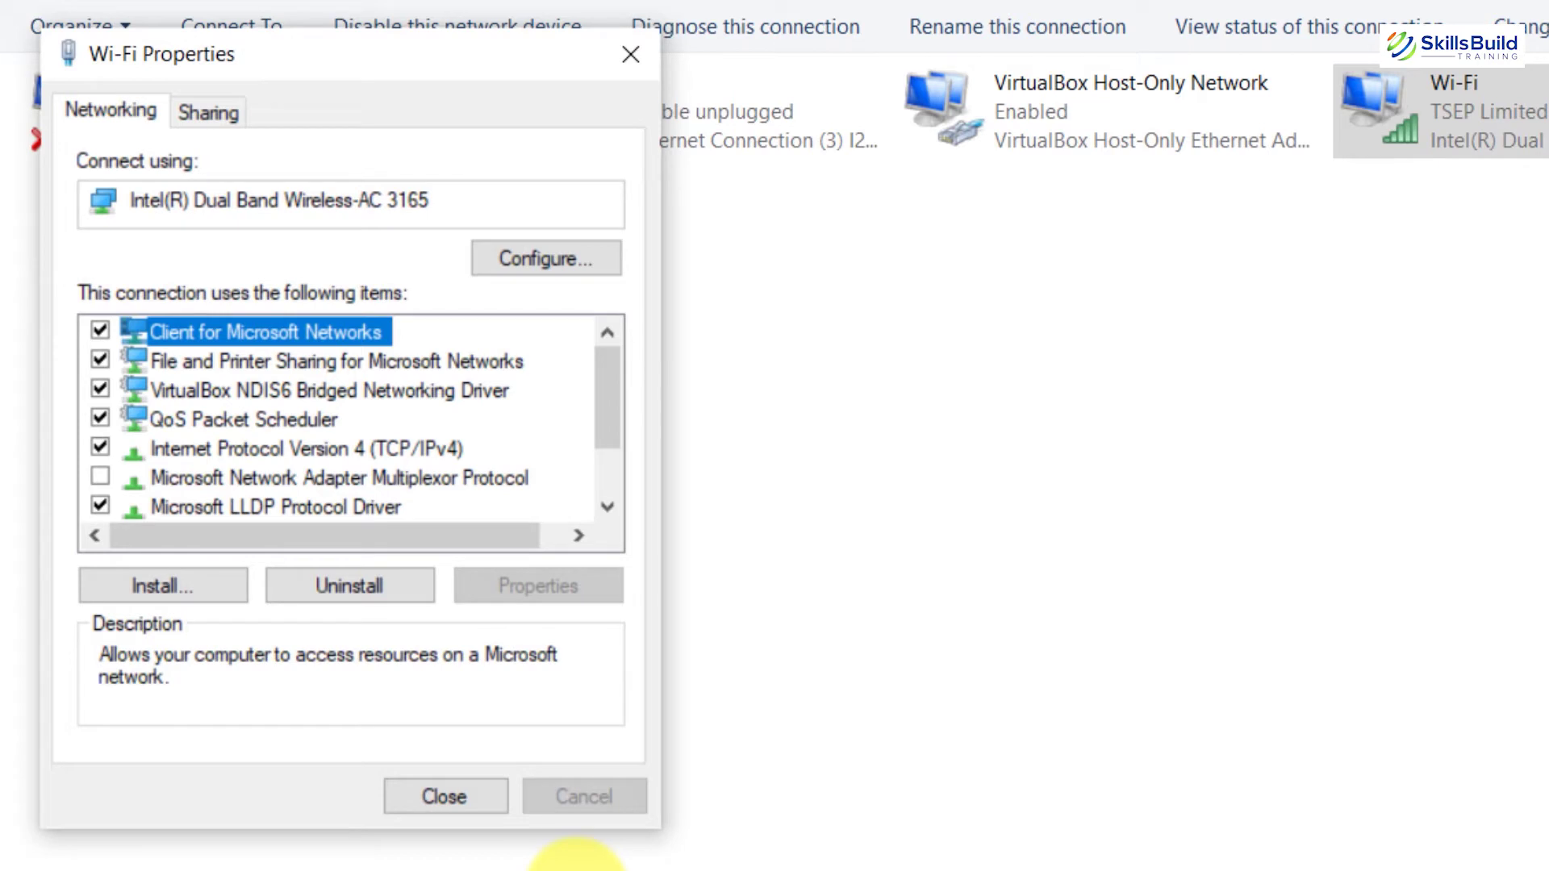
# - Reopen the Wi-Fi IPv4 properties and choose to obtain DNS server addresses automatically
pyautogui.click(295, 458)
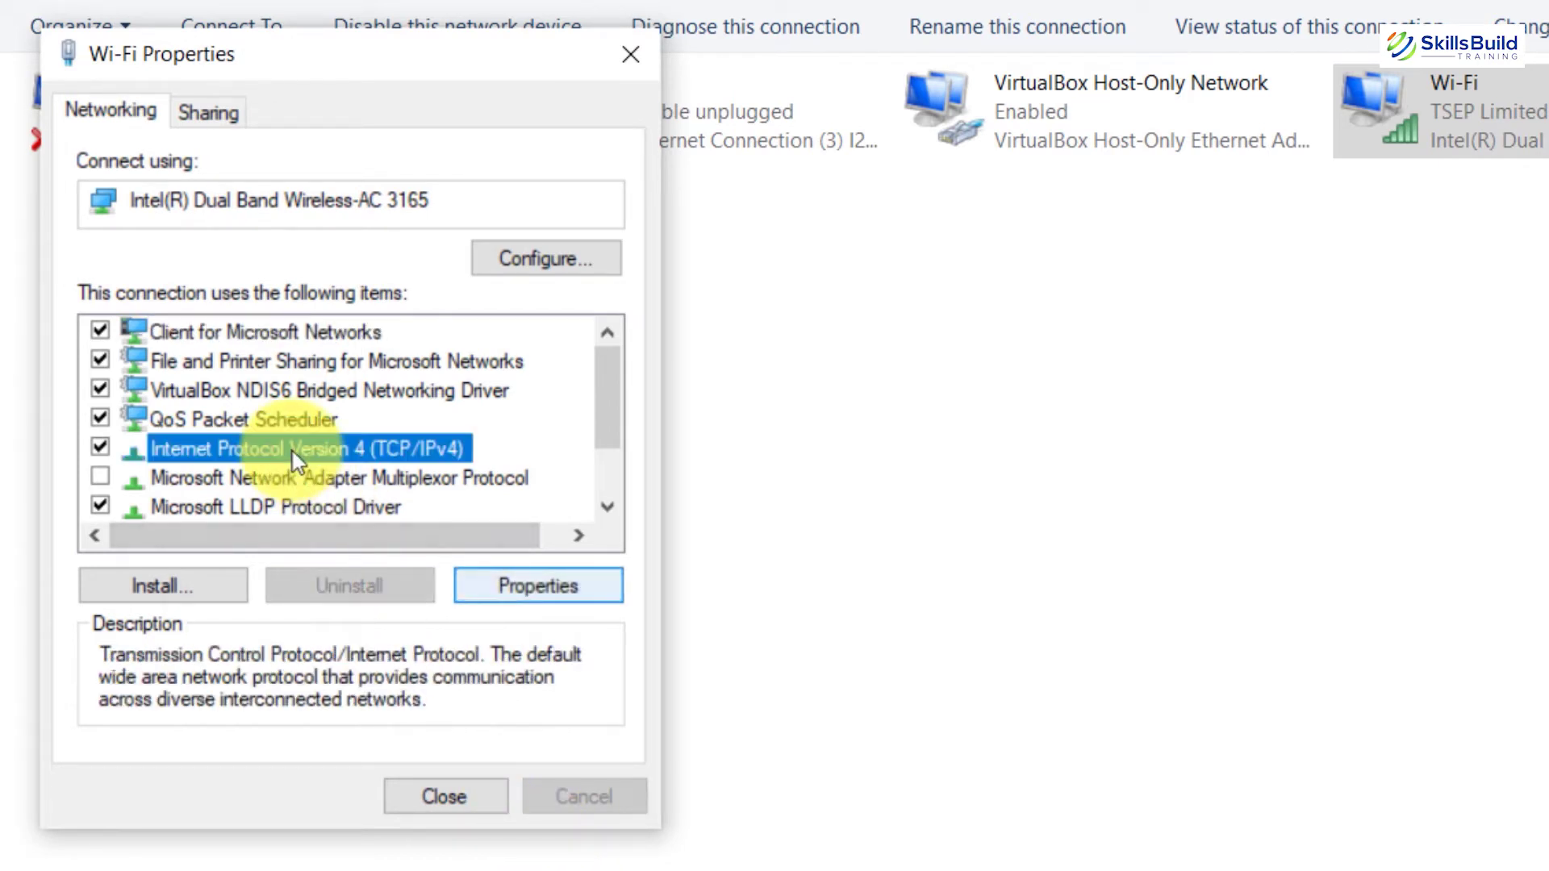
pyautogui.click(539, 587)
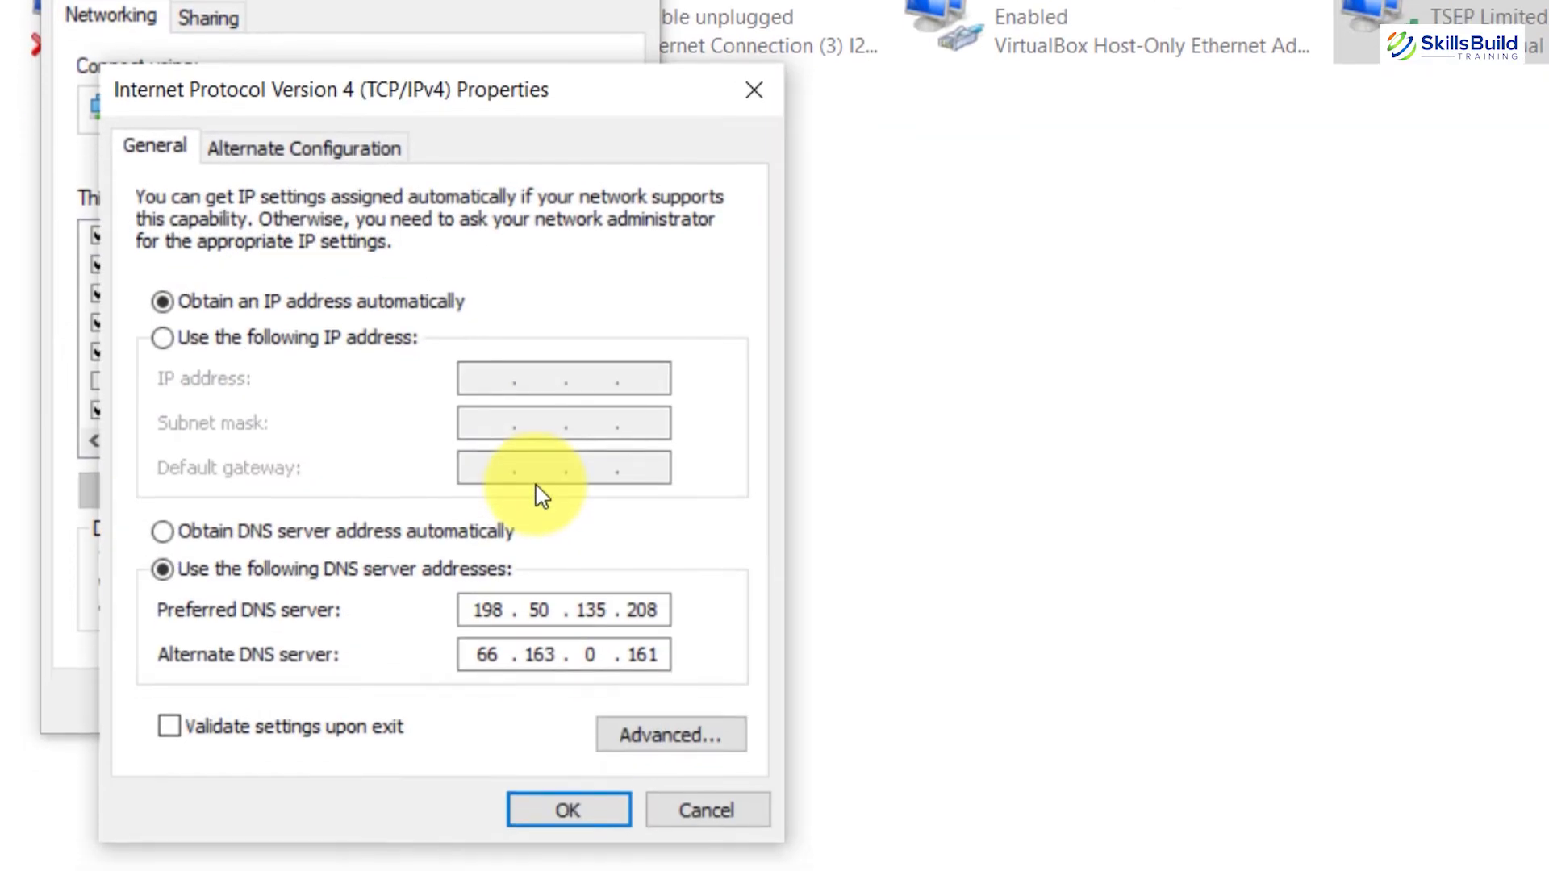
pyautogui.click(202, 526)
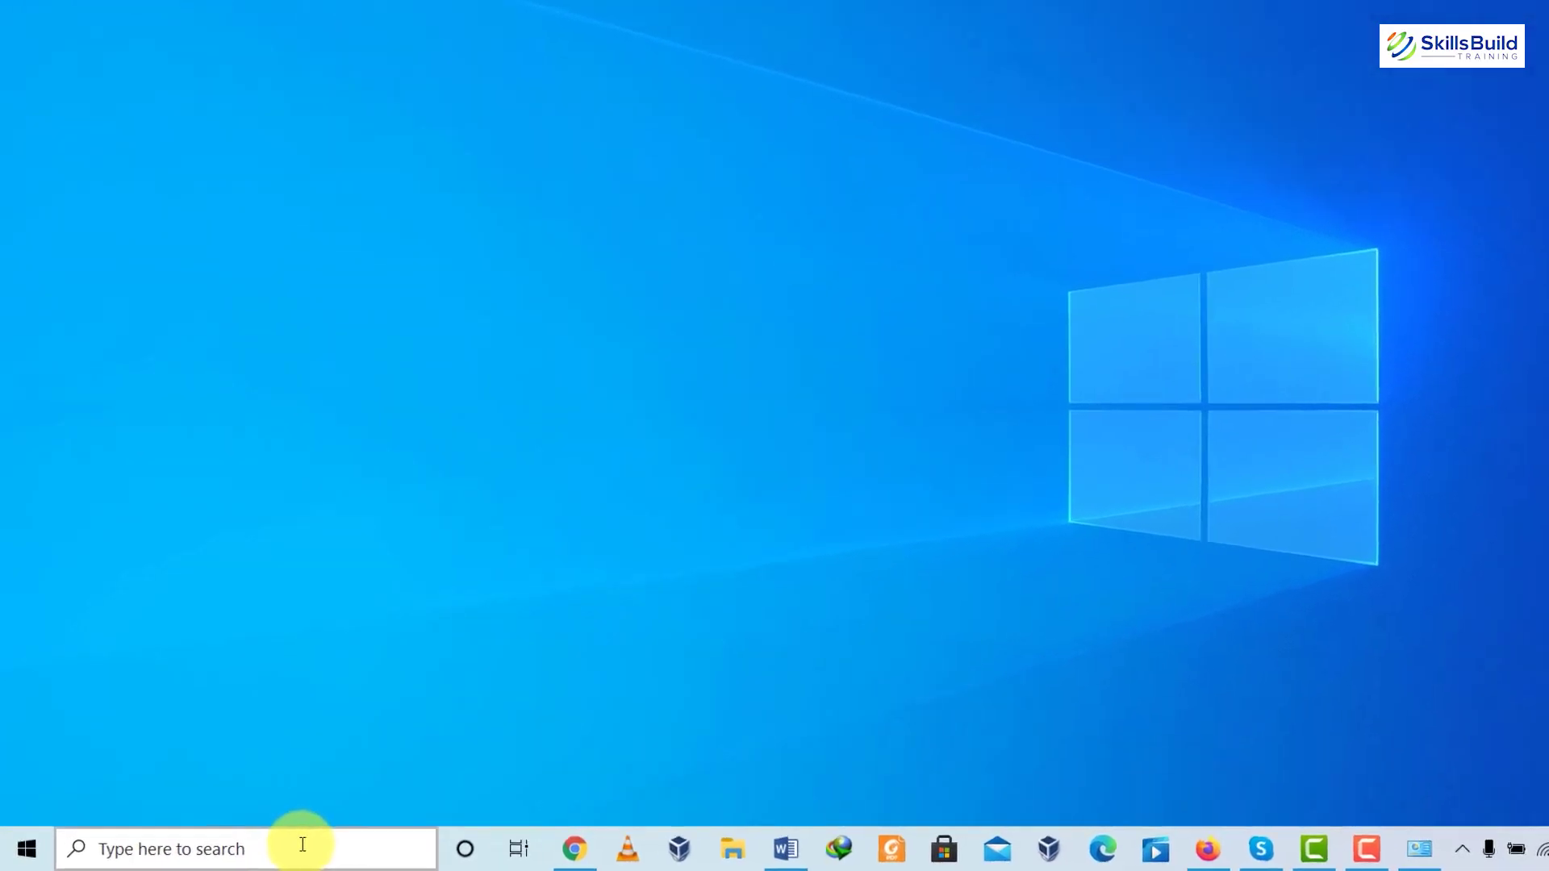
# - Turn off 'Allow downloads from other PCs' in Delivery Optimization settings
pyautogui.click(272, 847)
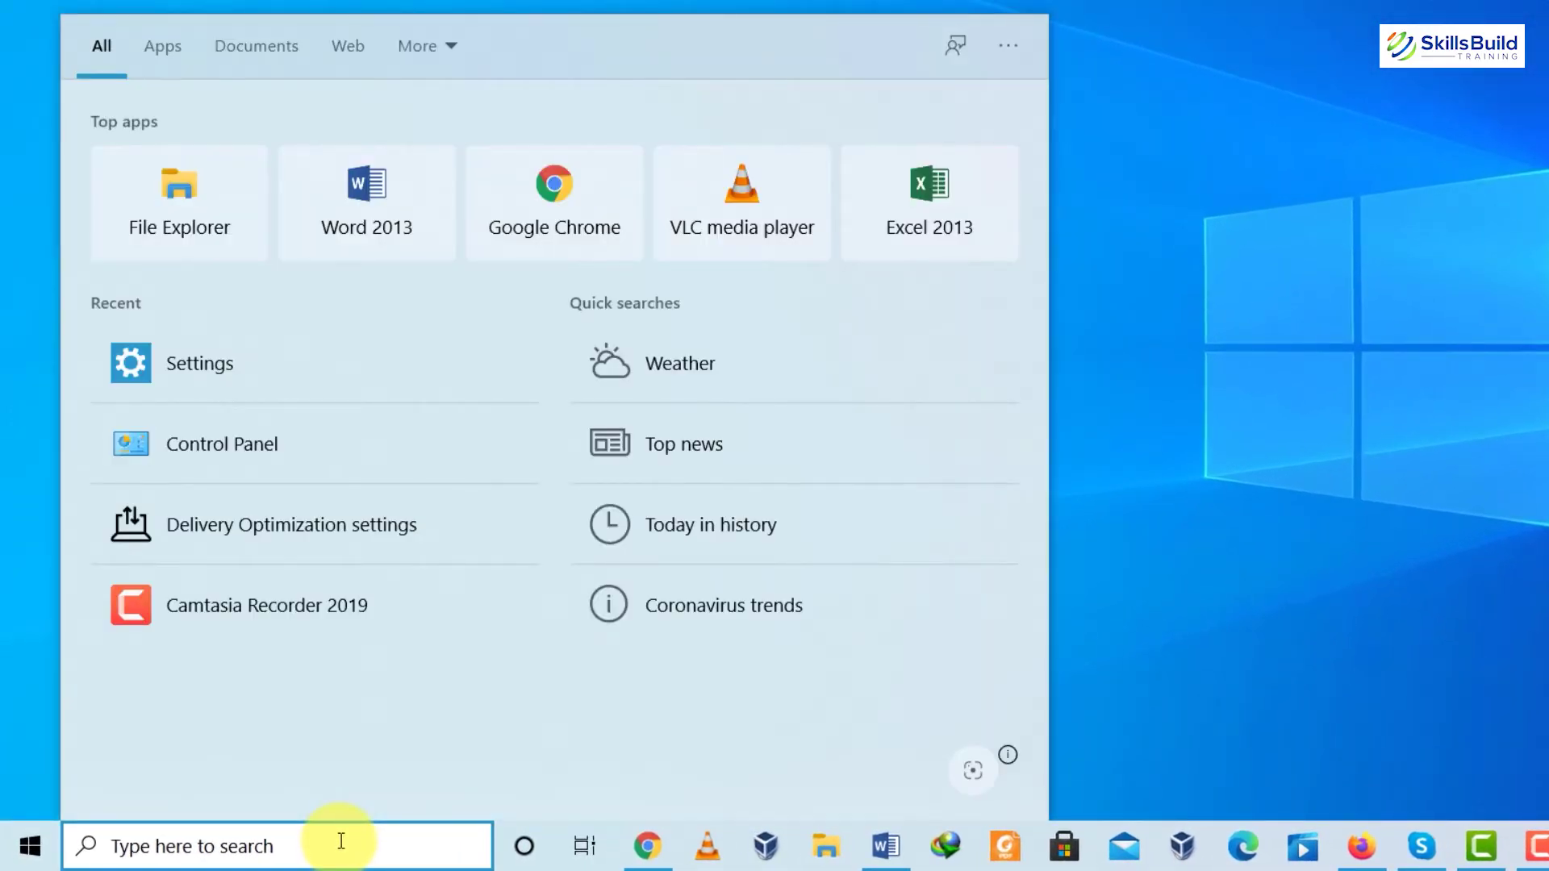
pyautogui.write('de')
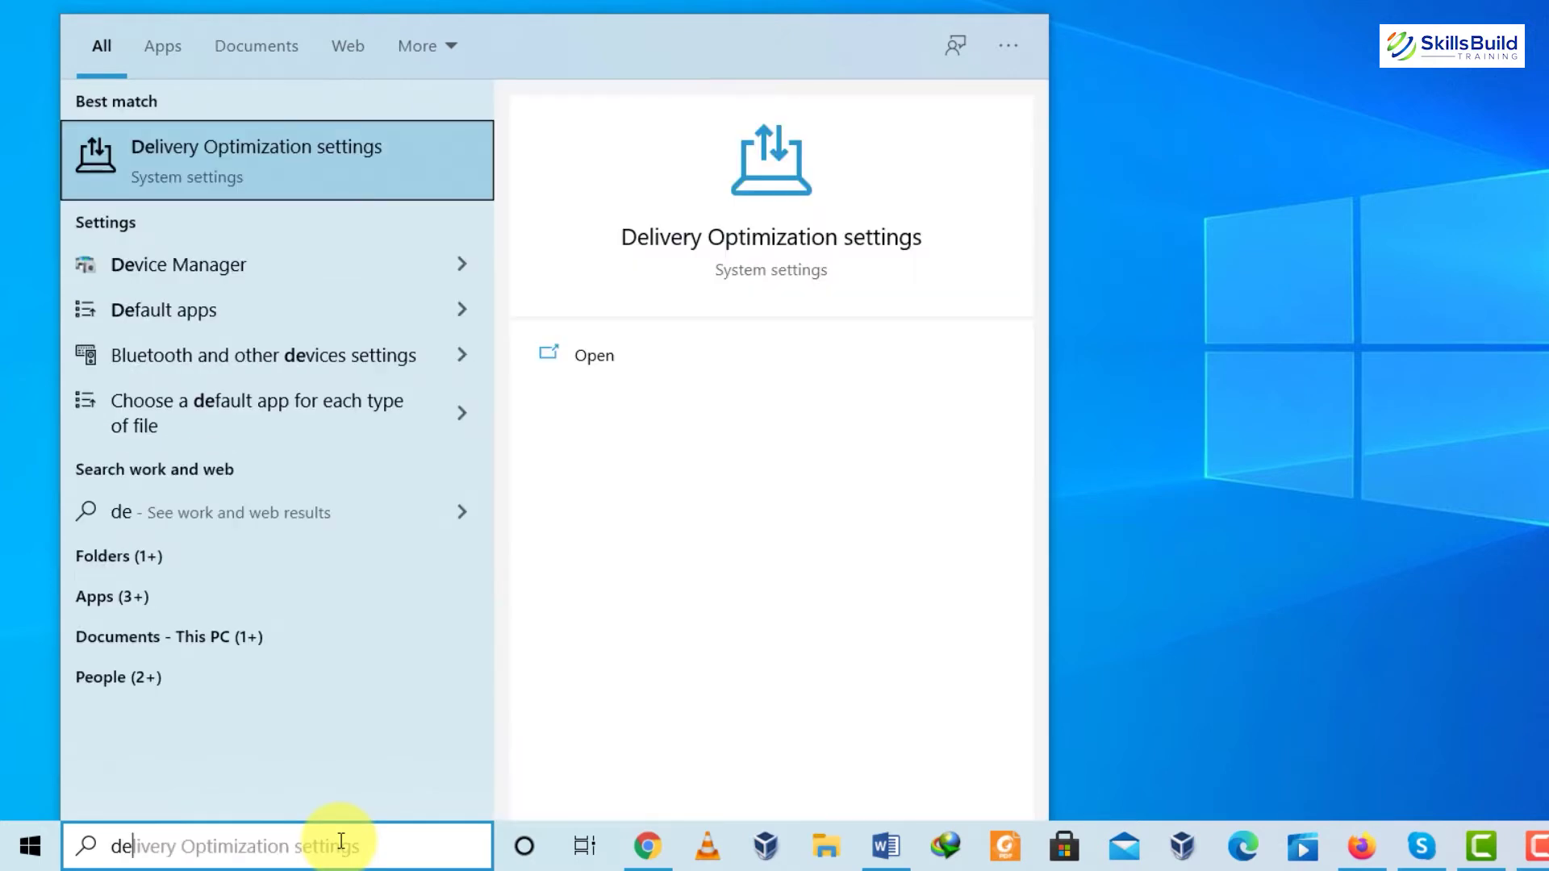
pyautogui.write('livery op')
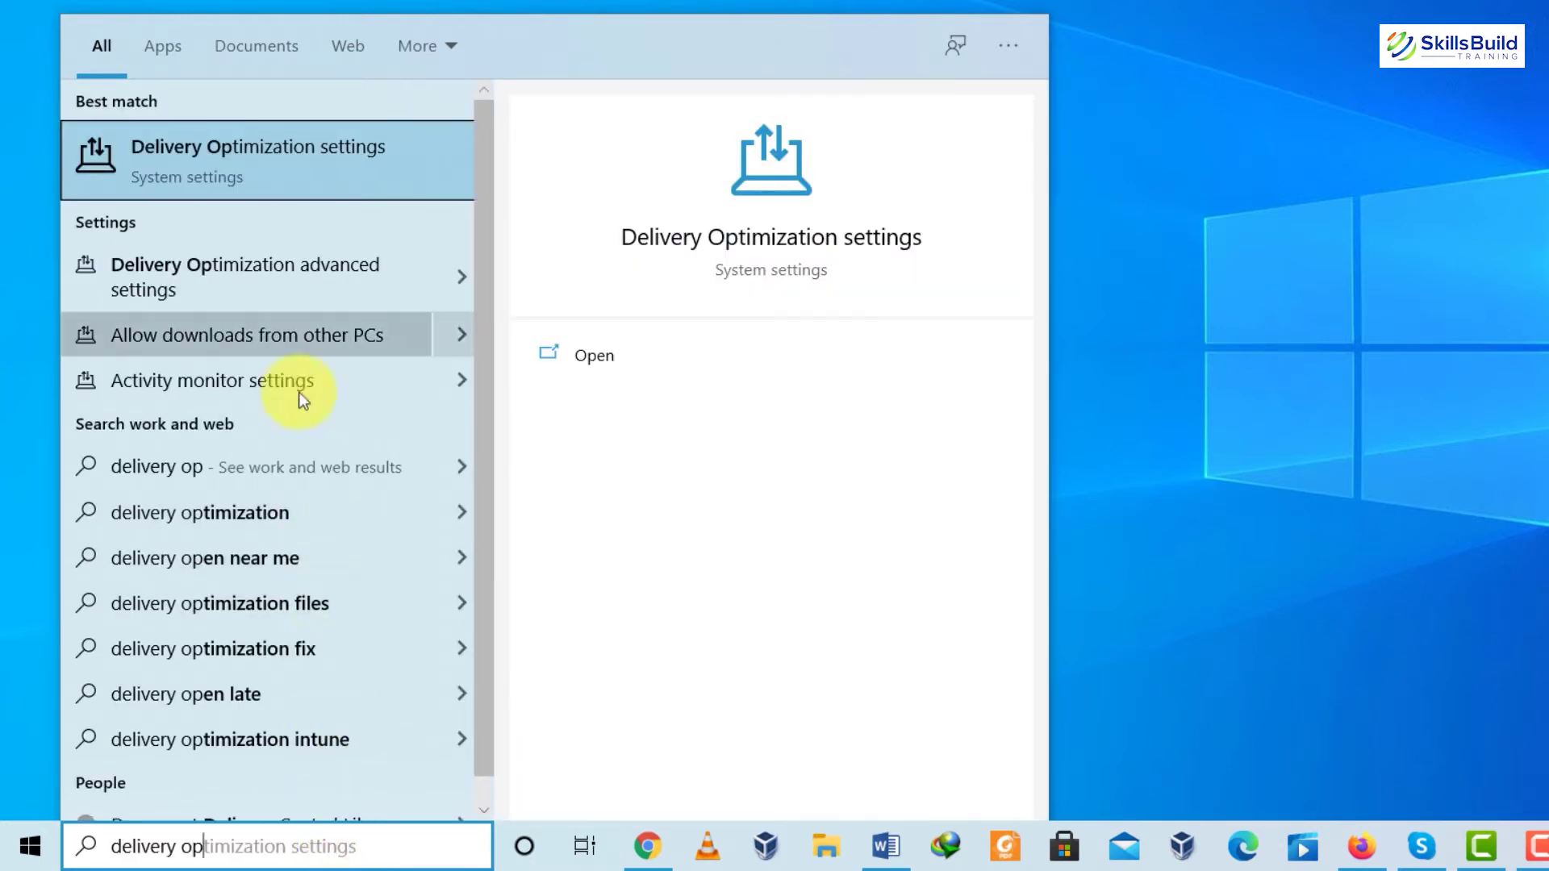
pyautogui.click(277, 147)
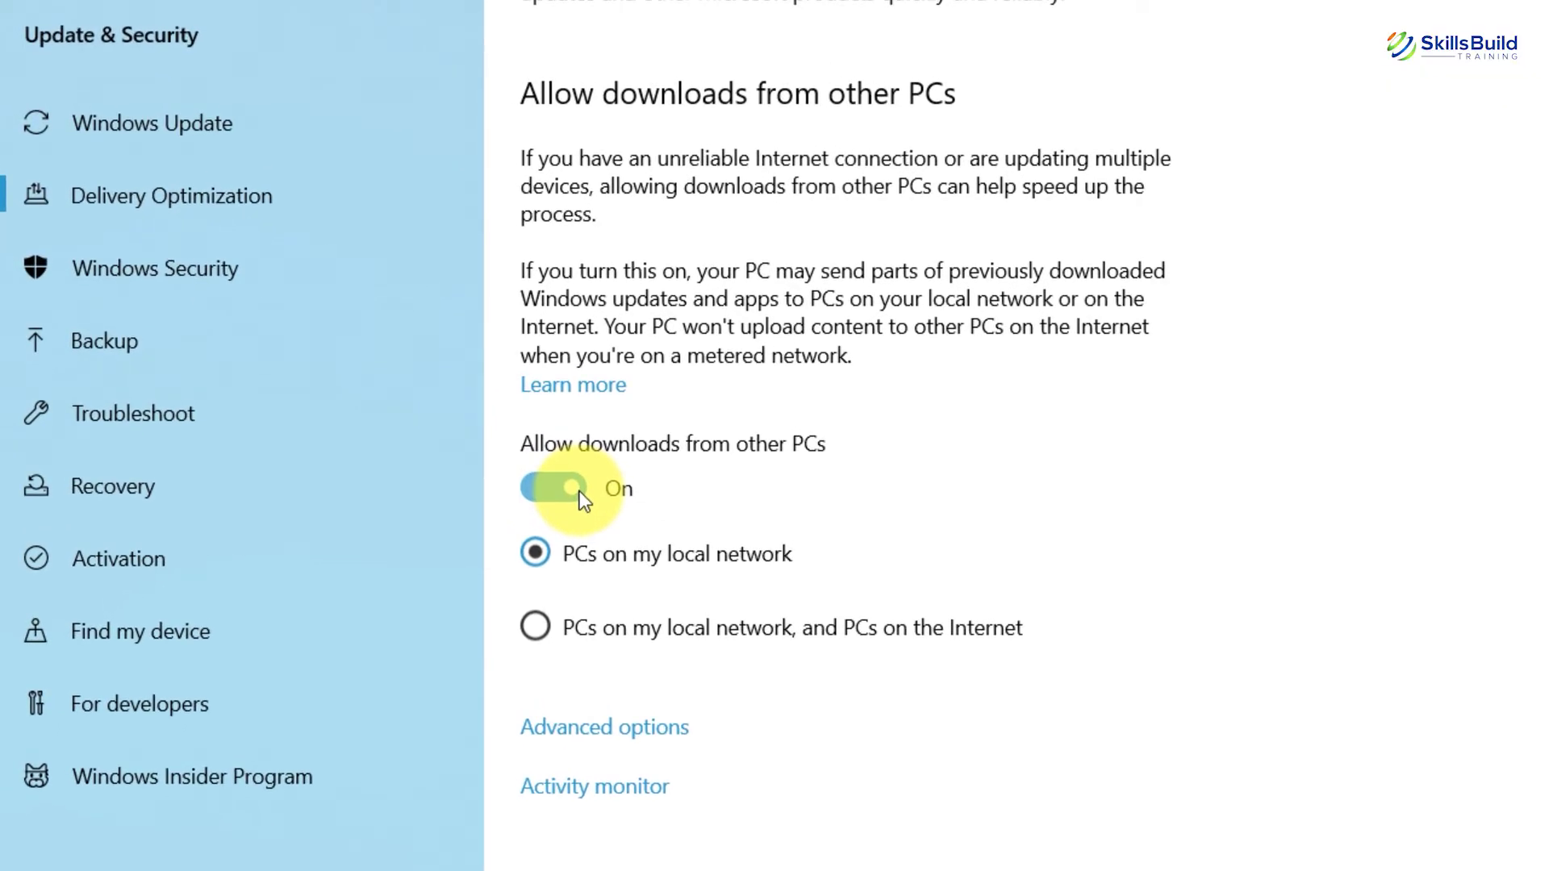
pyautogui.click(579, 494)
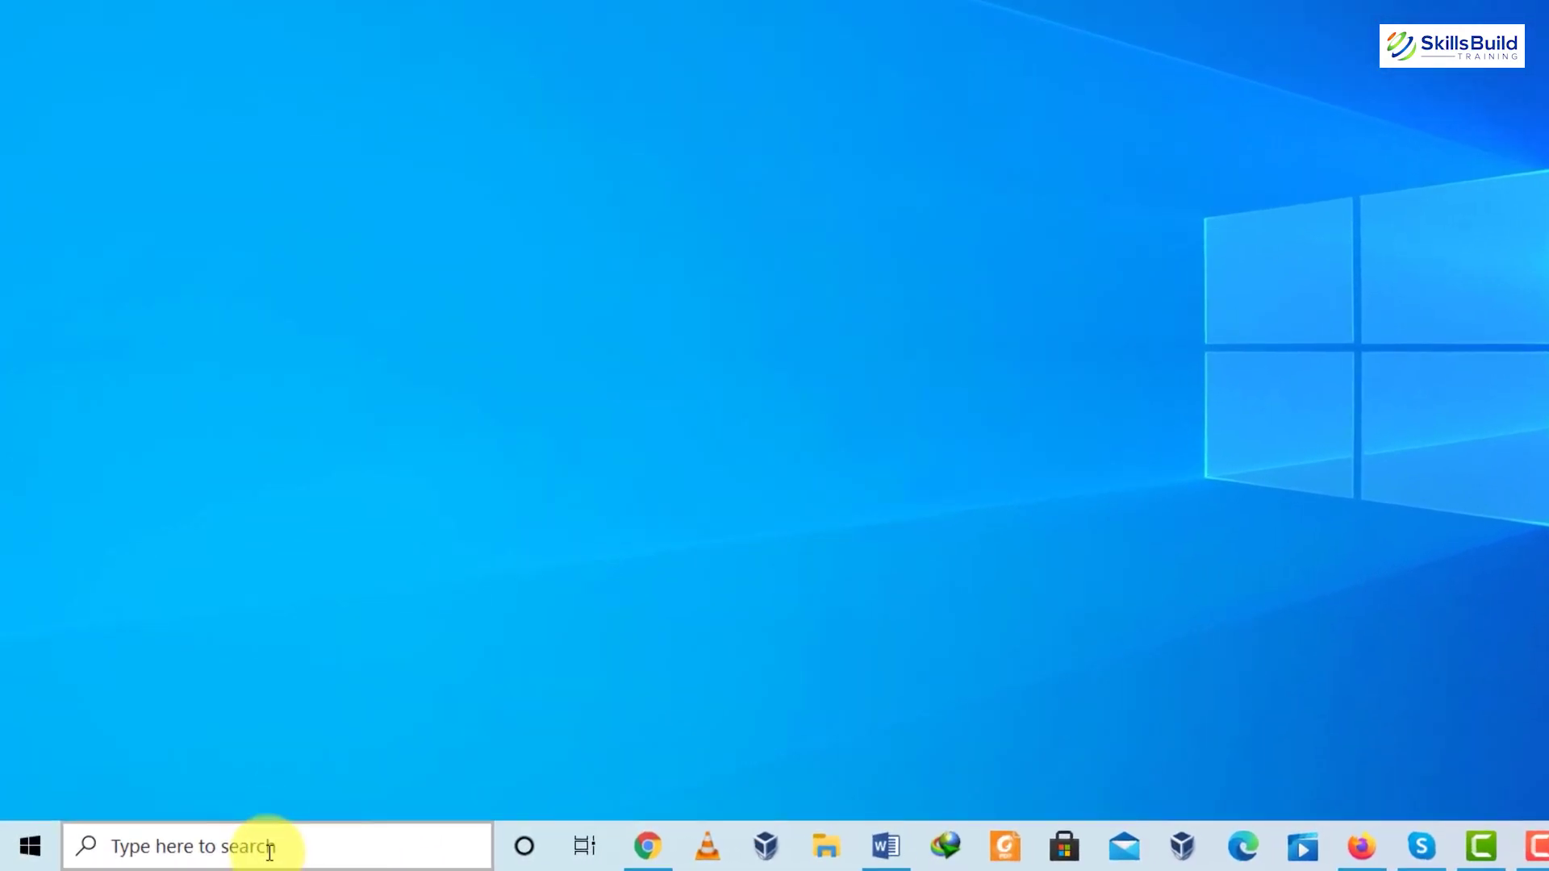
# - Launch the Services app from Windows search
pyautogui.click(215, 852)
pyautogui.write('services')
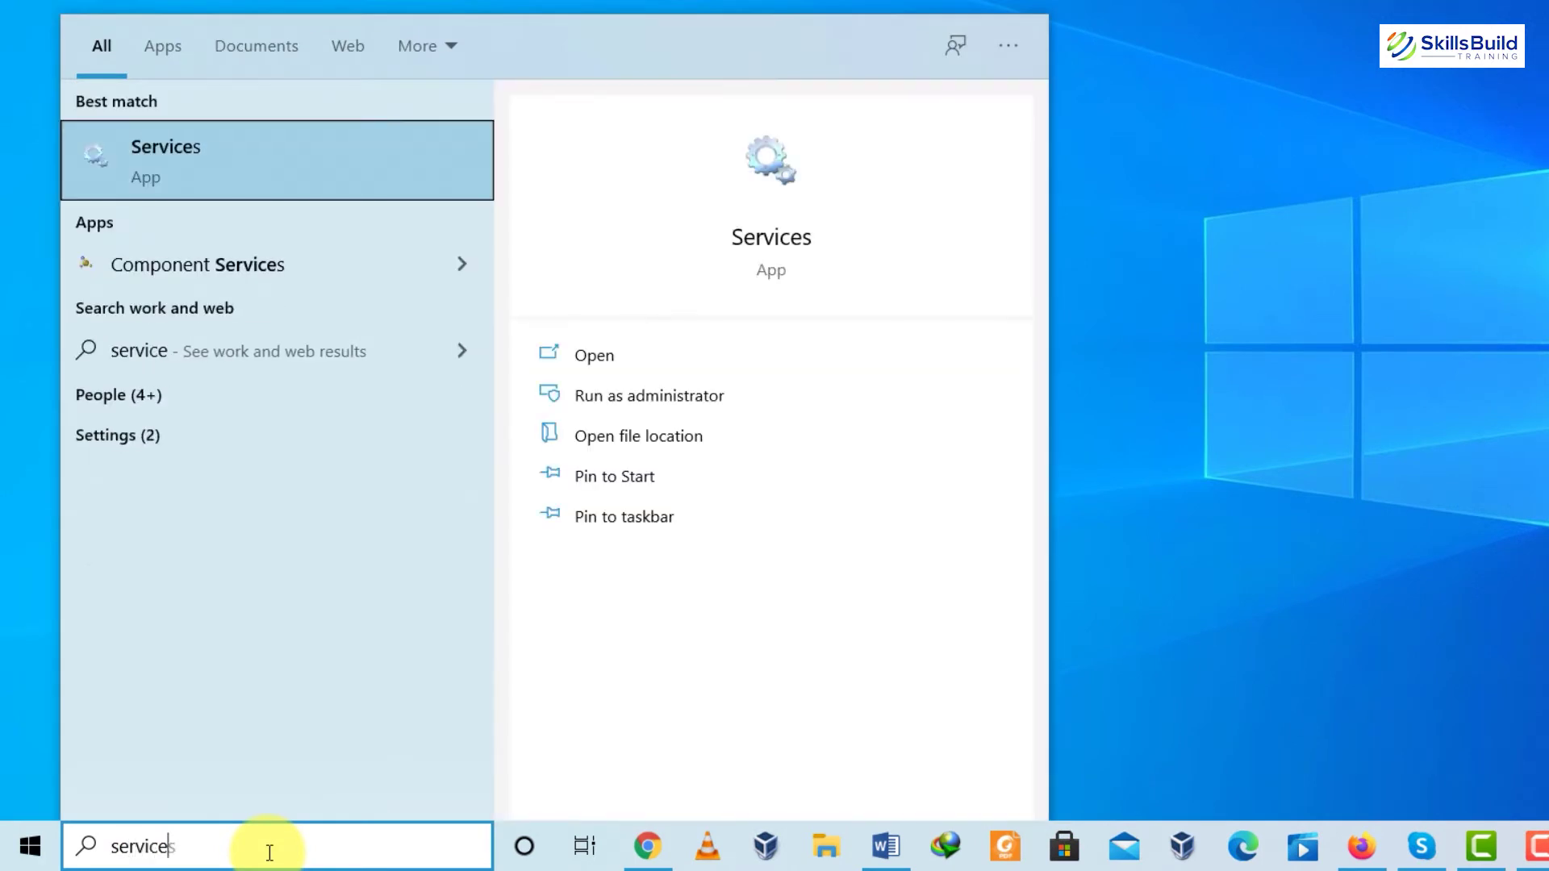
pyautogui.click(149, 154)
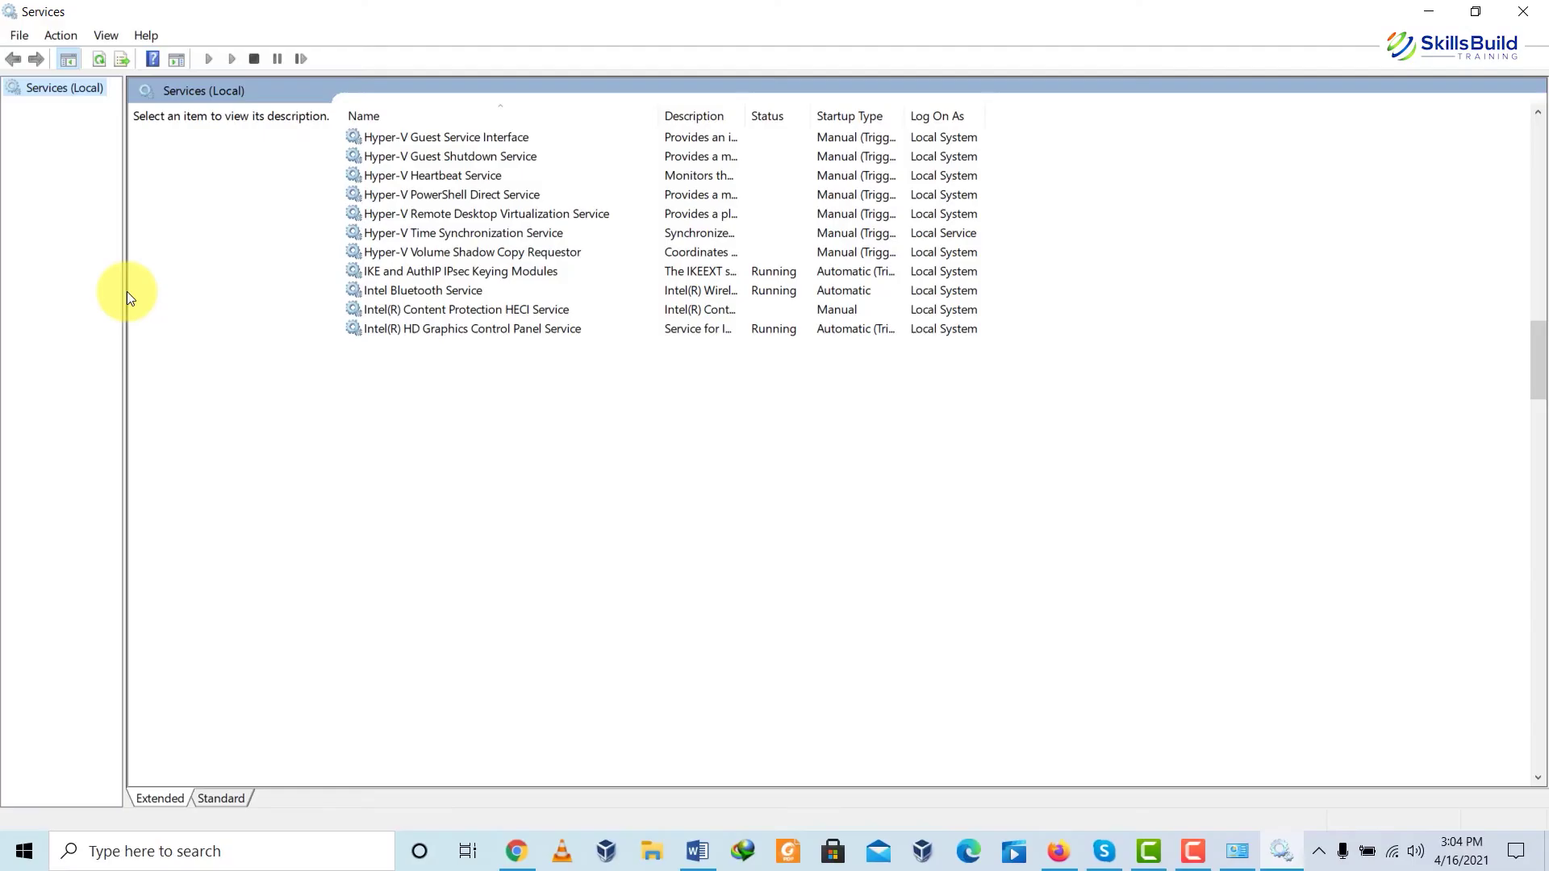
# - Set the Windows Update service's startup type to Manual, apply and confirm
pyautogui.scroll(-20, 127, 292)
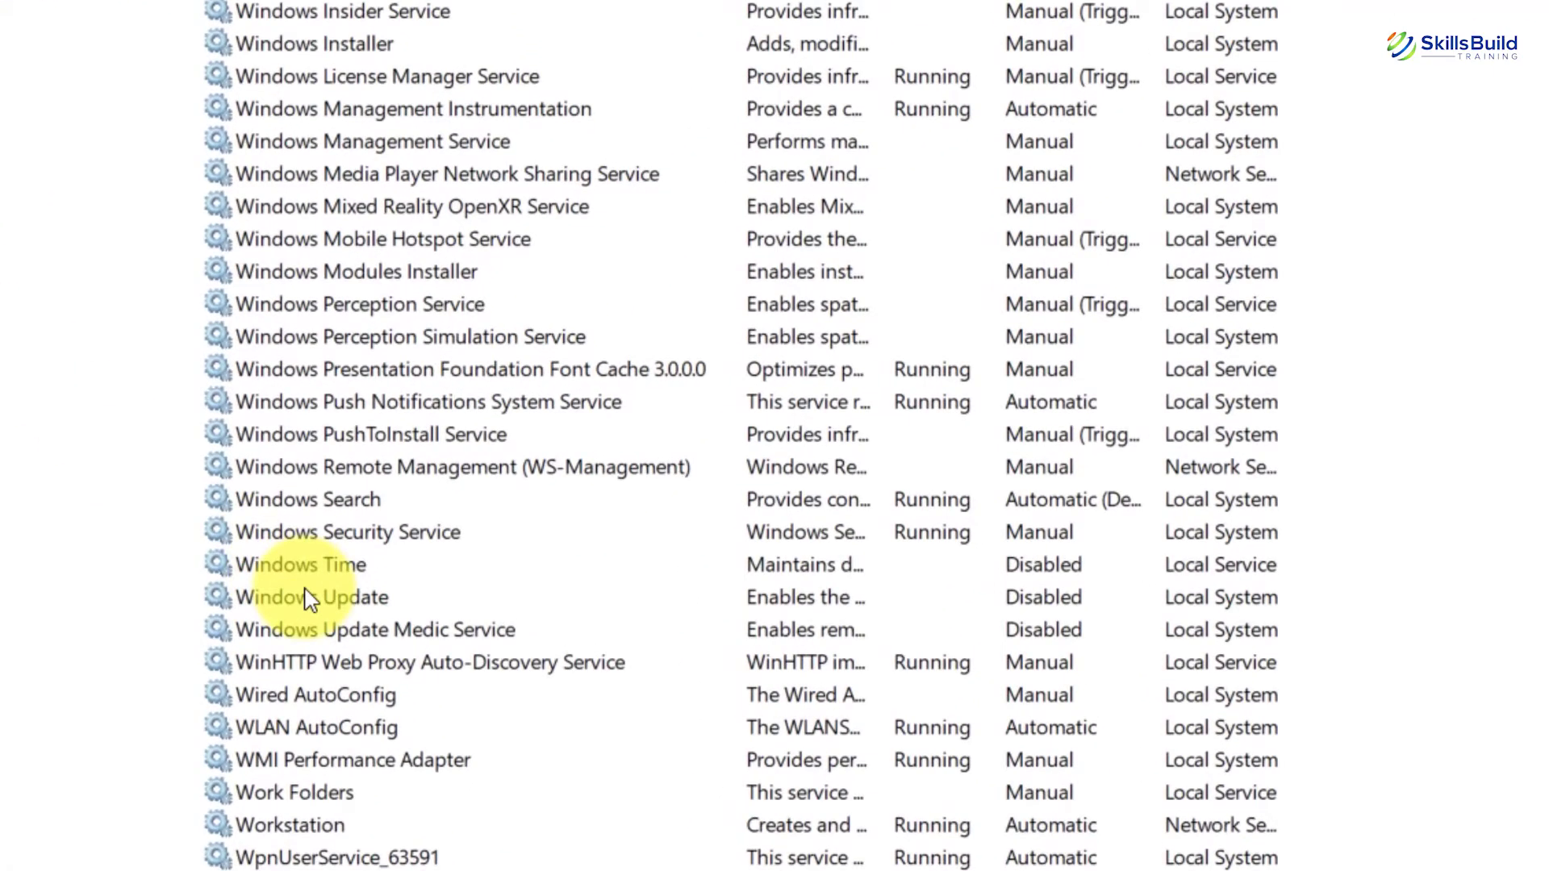
pyautogui.doubleClick(311, 601)
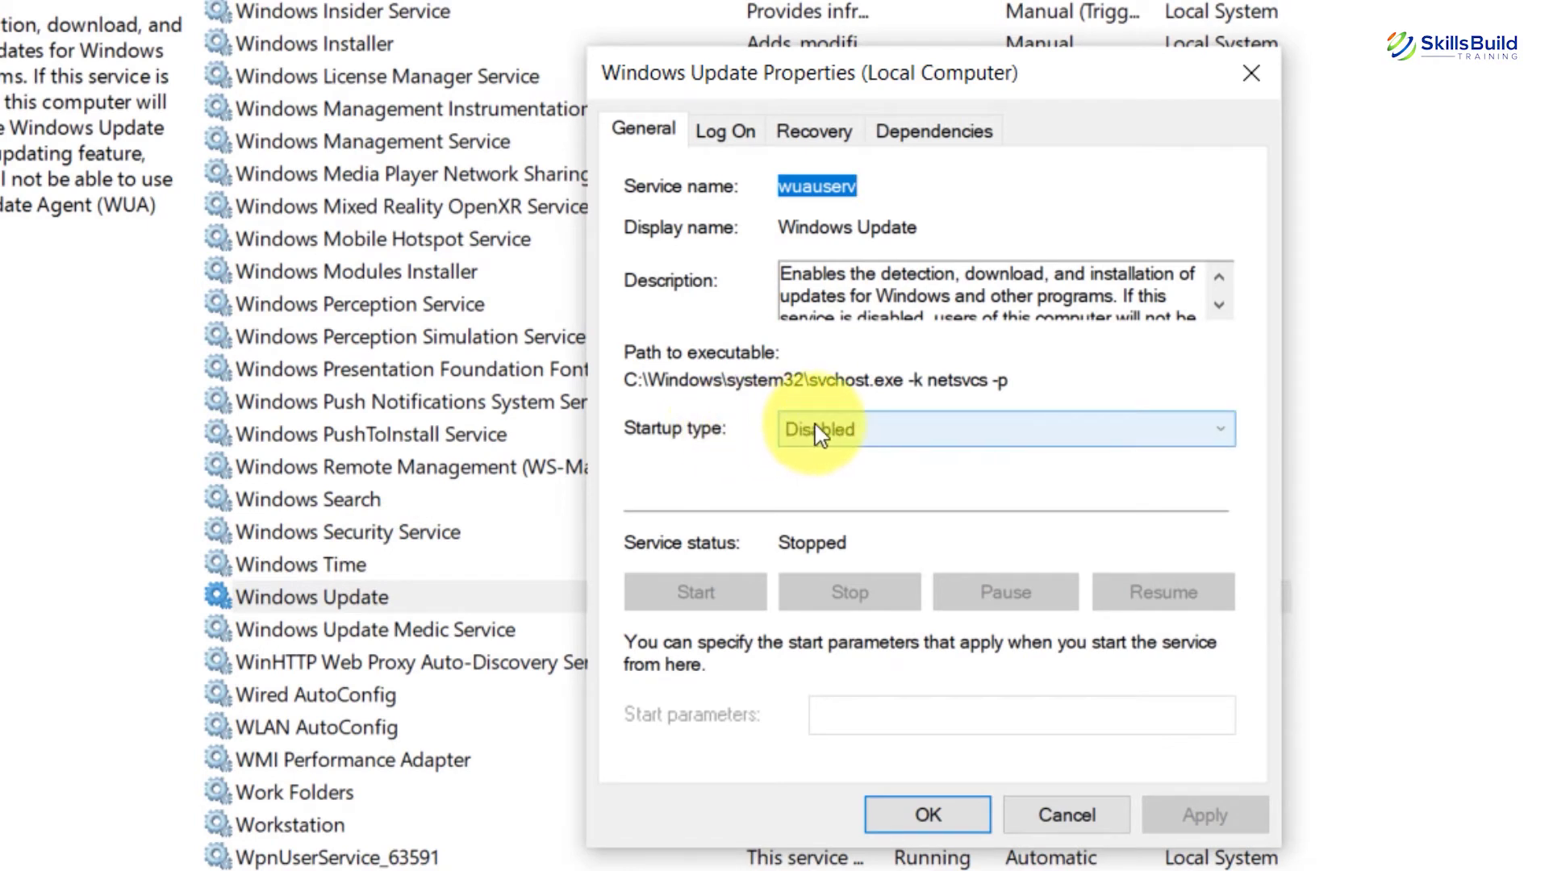
pyautogui.click(820, 434)
pyautogui.press('Up')
pyautogui.press('Up')
pyautogui.press('Down')
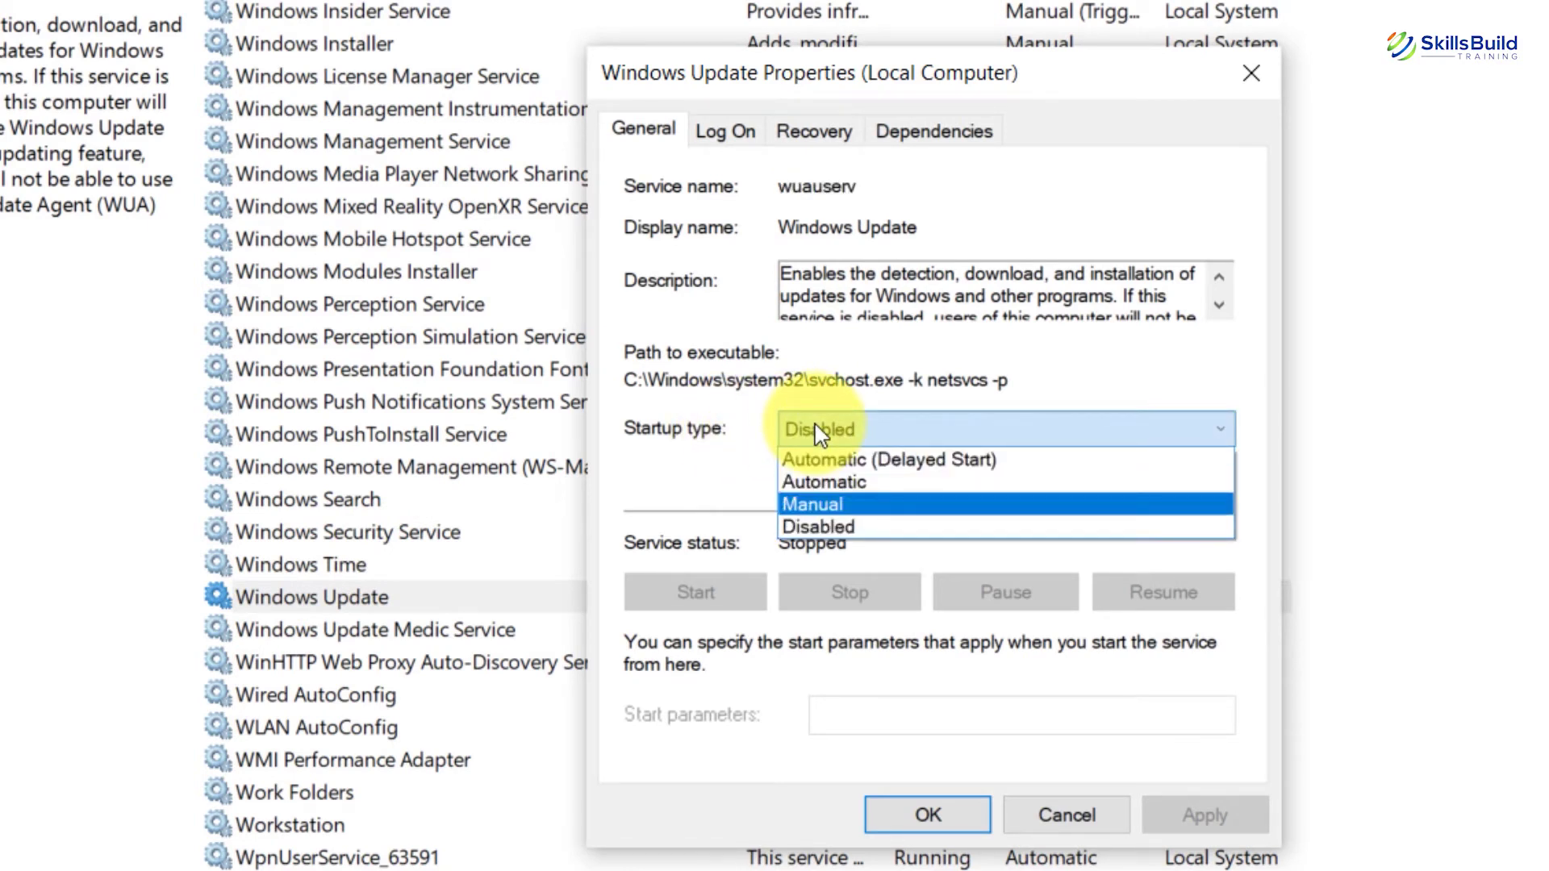
pyautogui.press('Down')
pyautogui.press('Up')
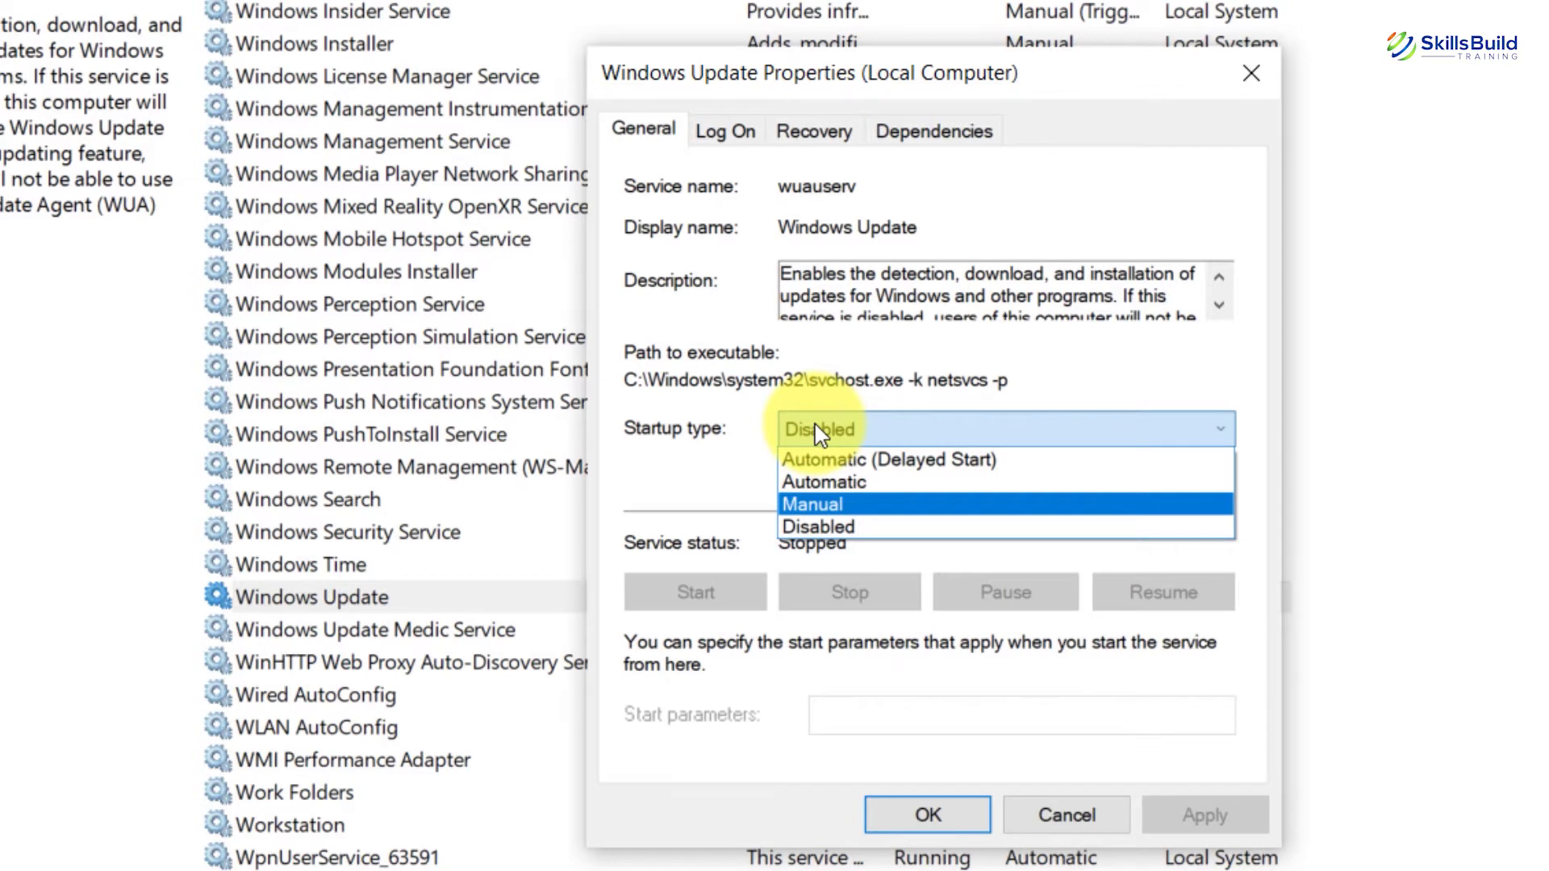
pyautogui.click(825, 507)
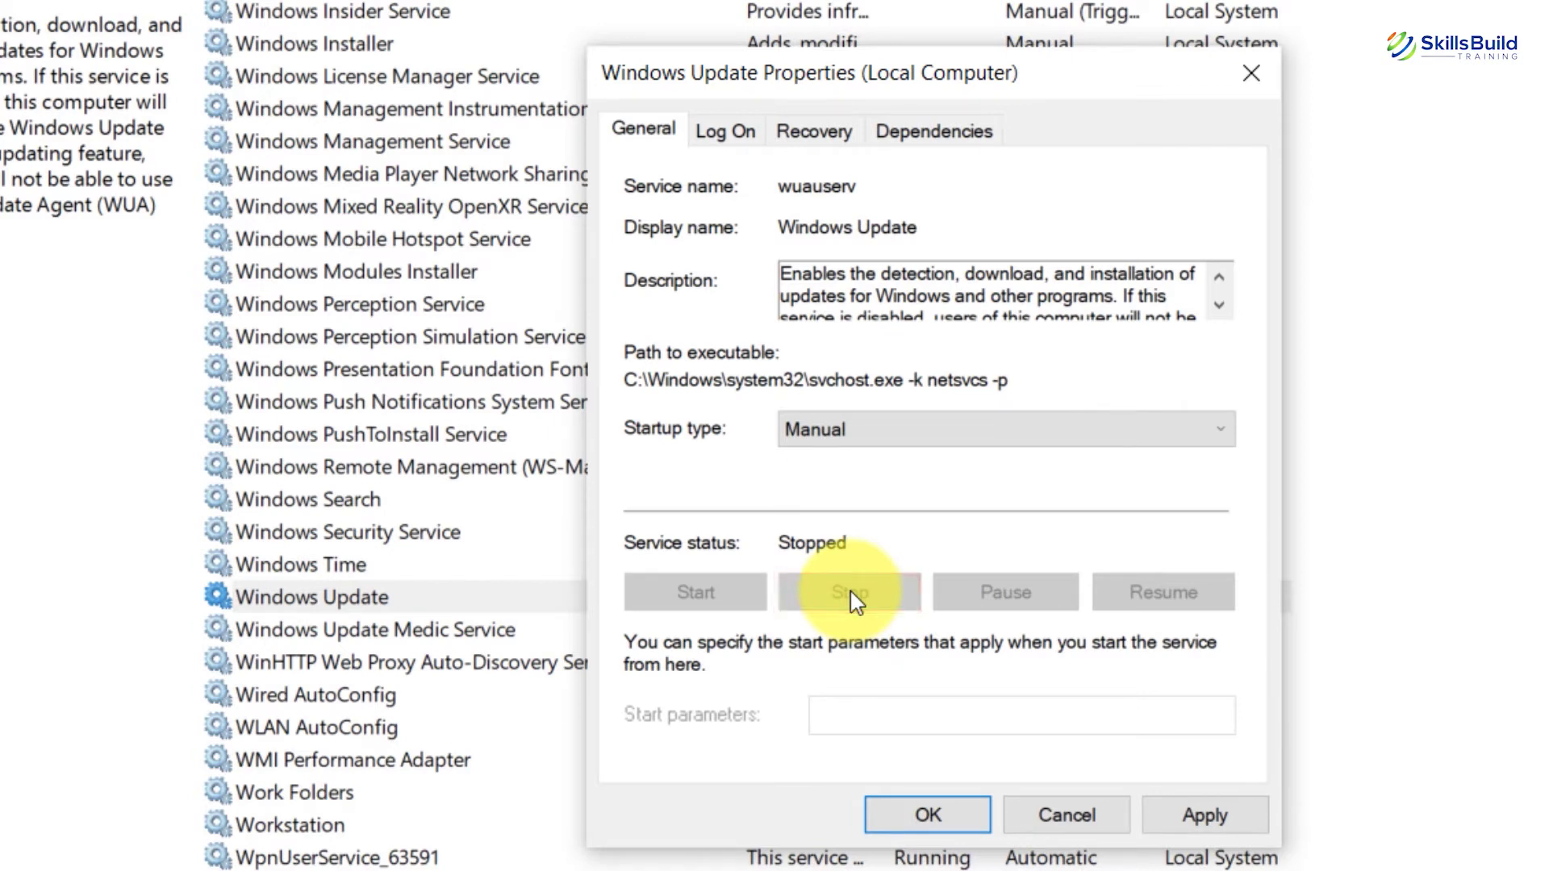
pyautogui.click(1186, 815)
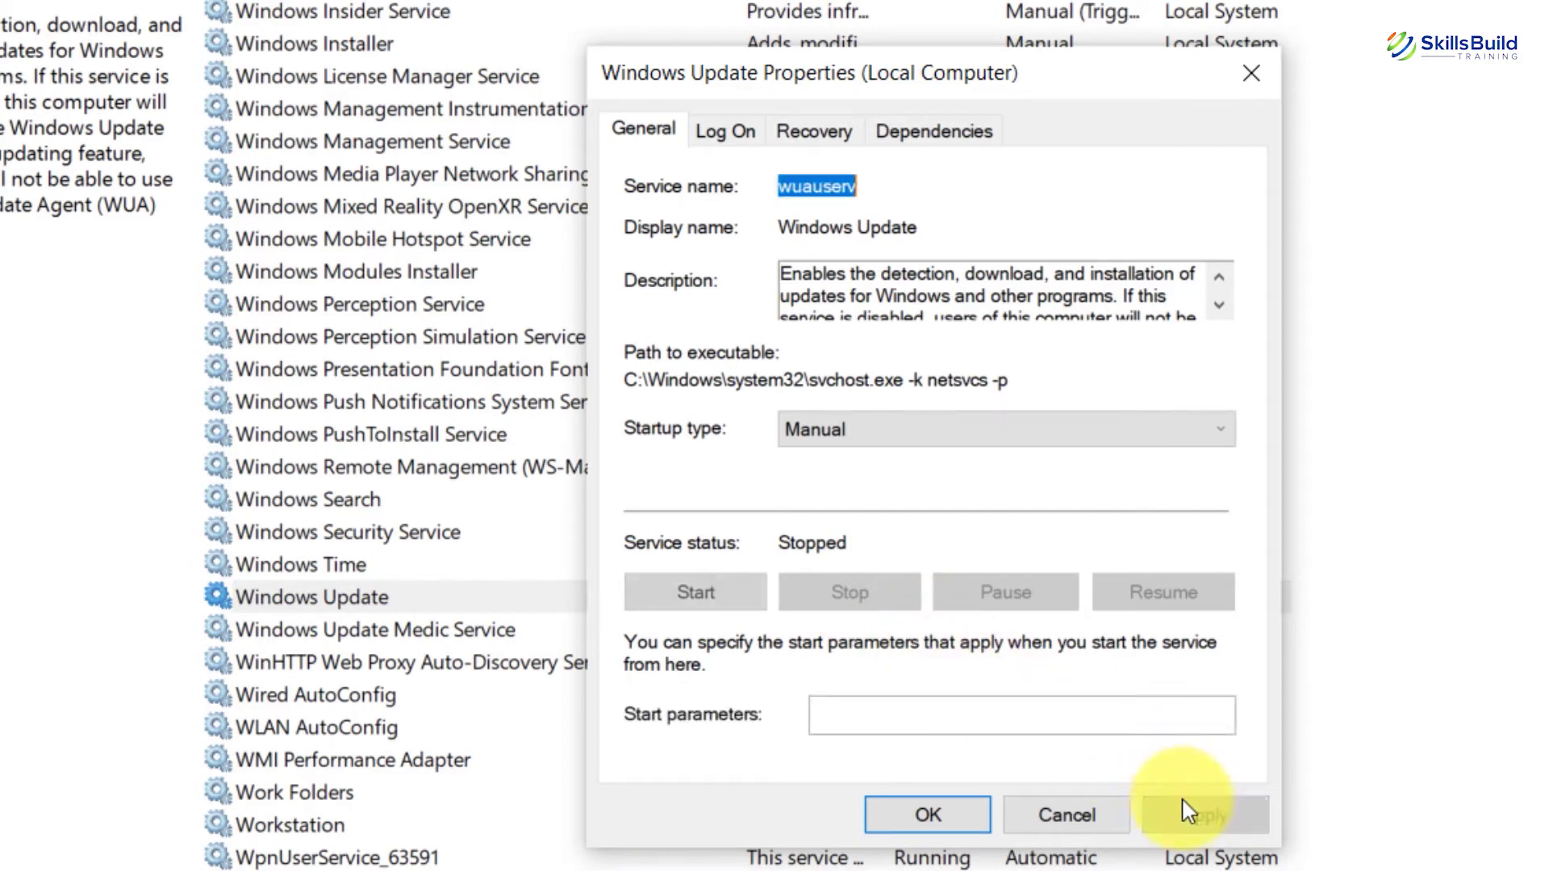
pyautogui.click(985, 815)
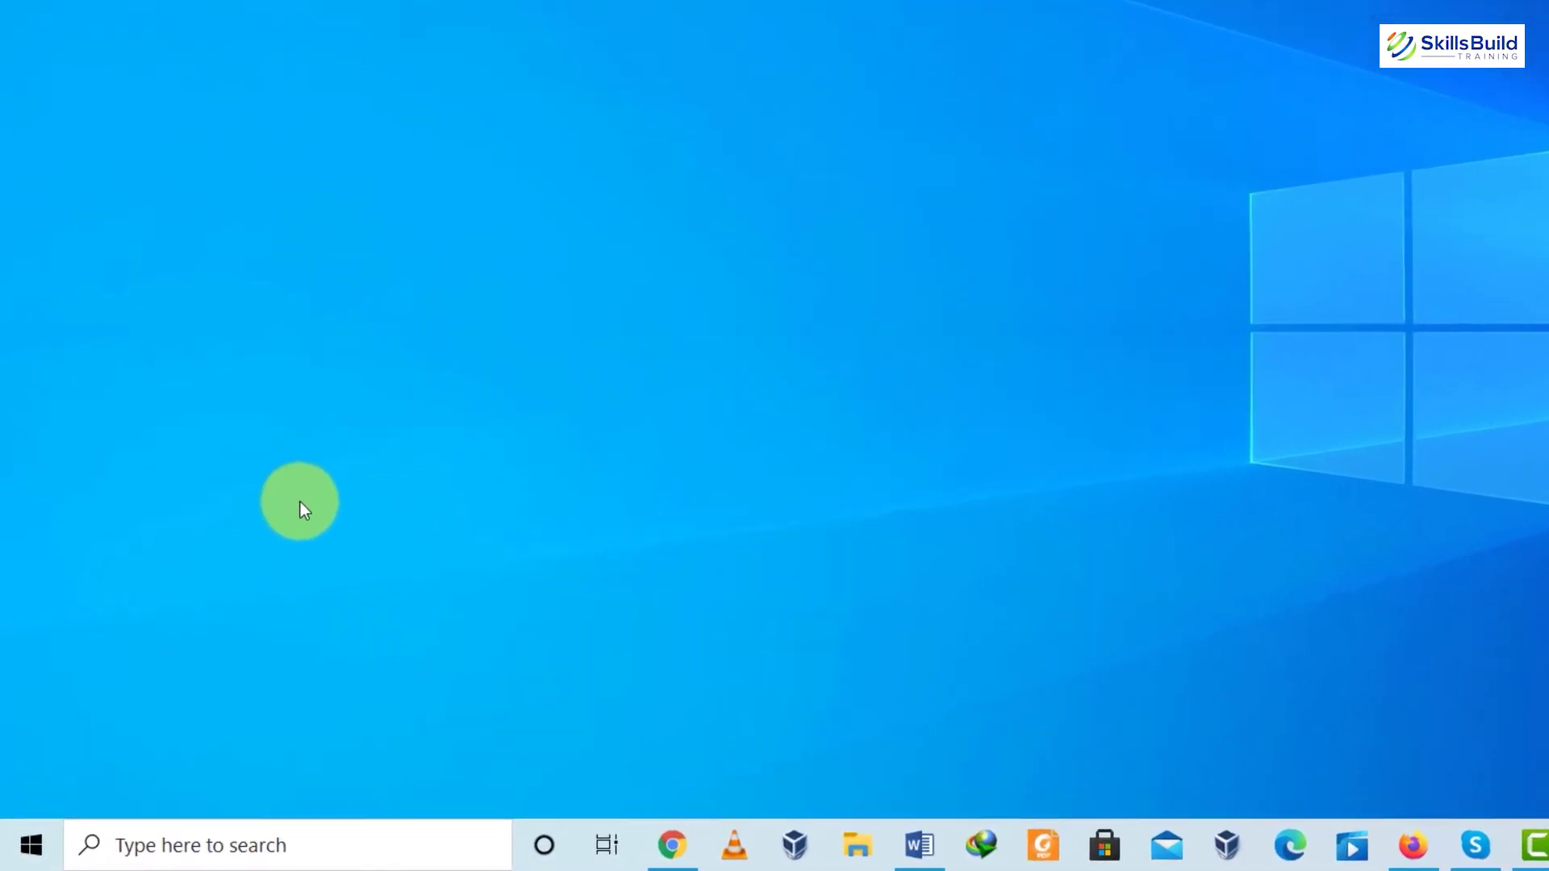
# - Launch the Local Group Policy Editor by running gpedit.msc from the Run box
pyautogui.rightClick(47, 836)
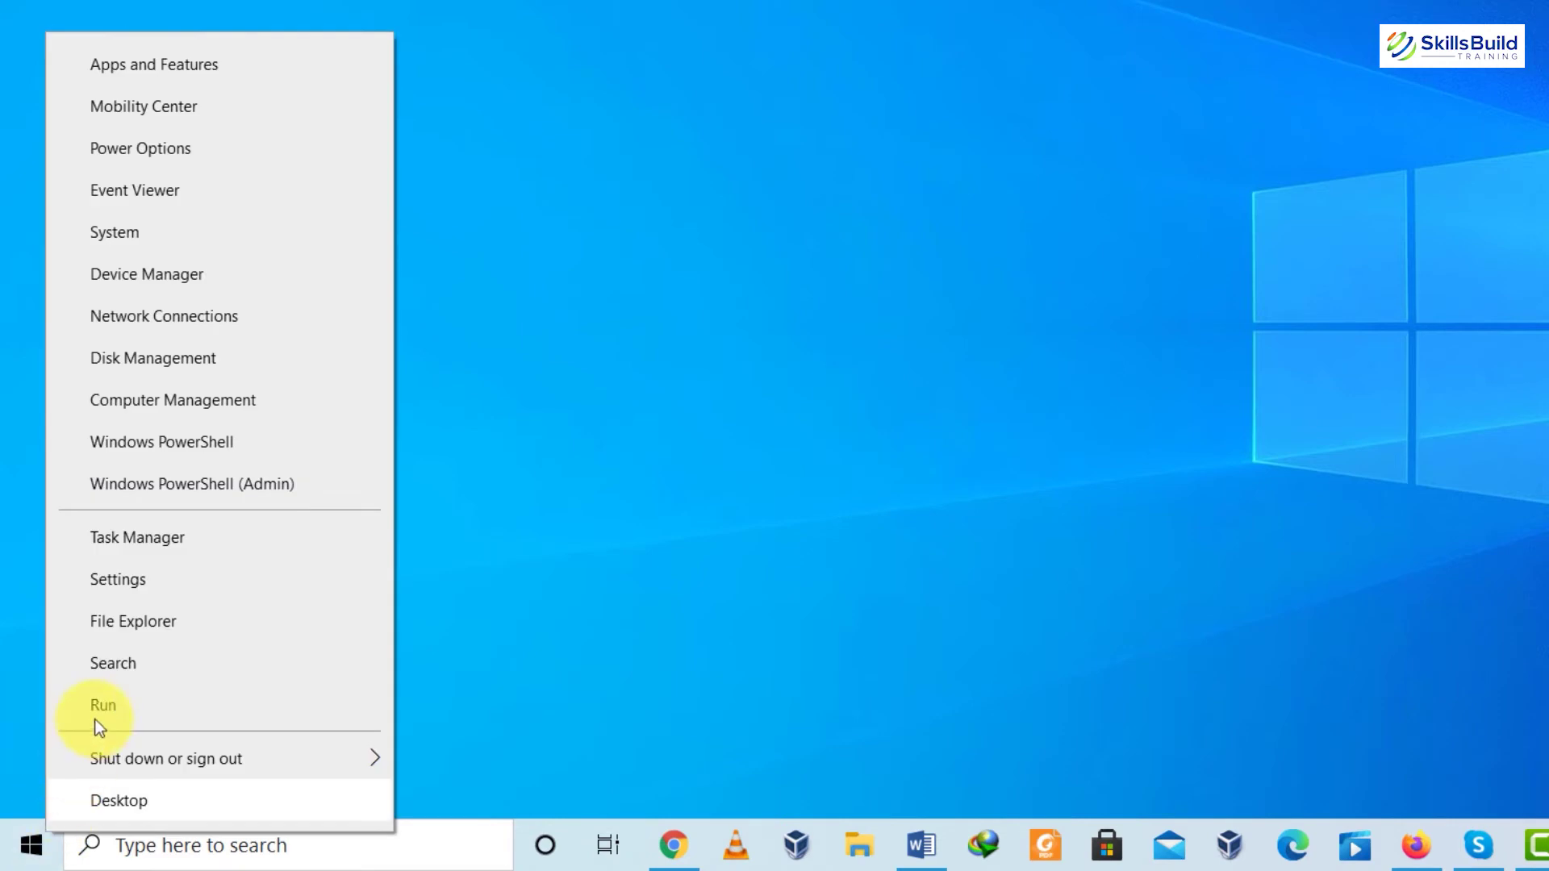
pyautogui.click(613, 710)
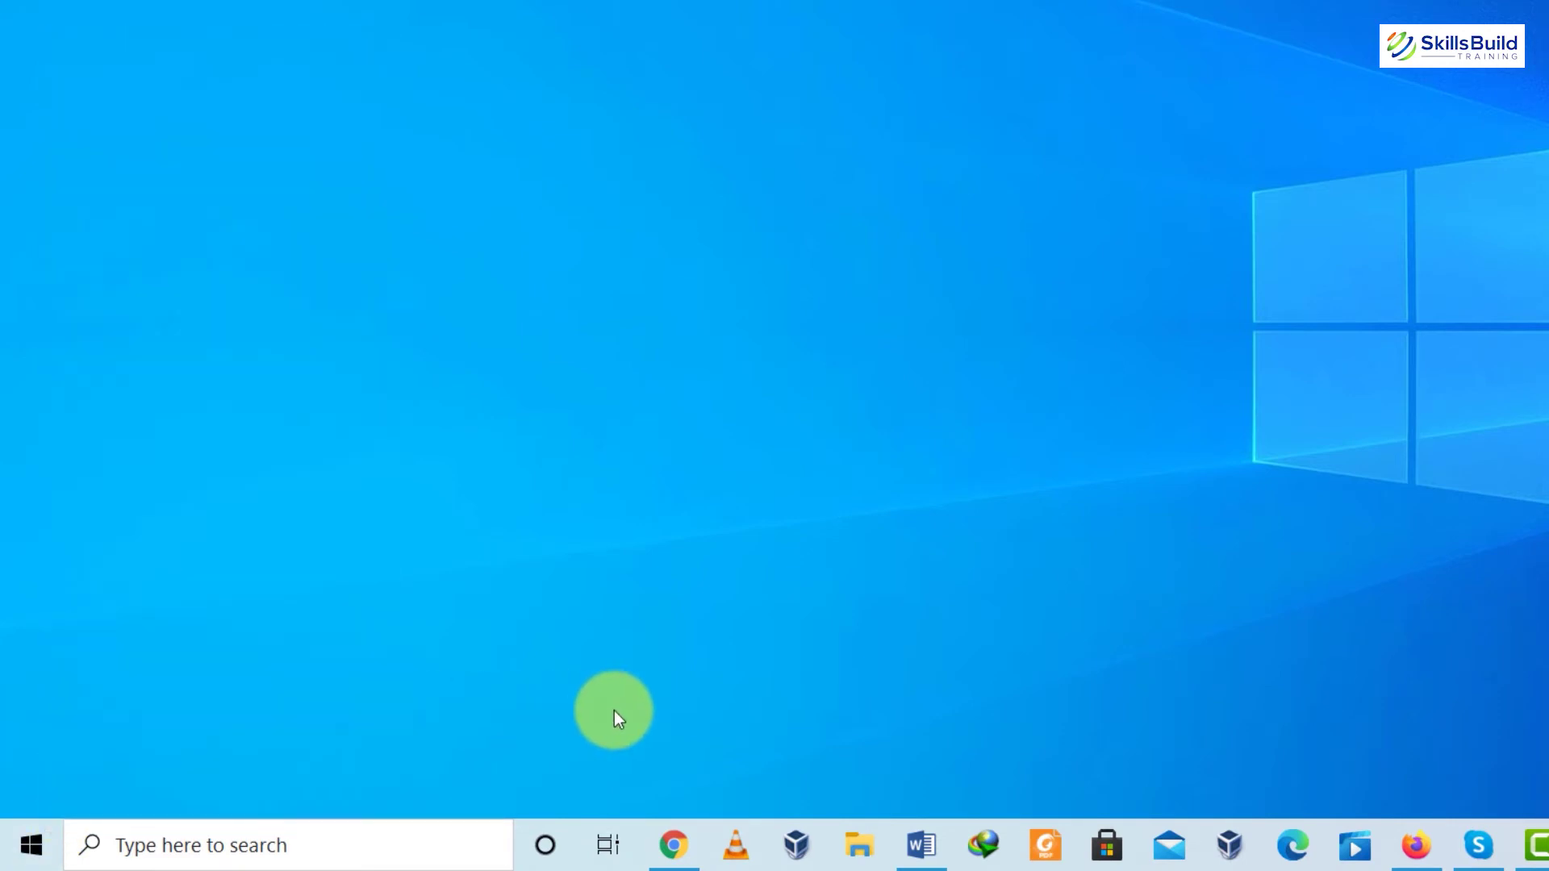
pyautogui.press('super+r')
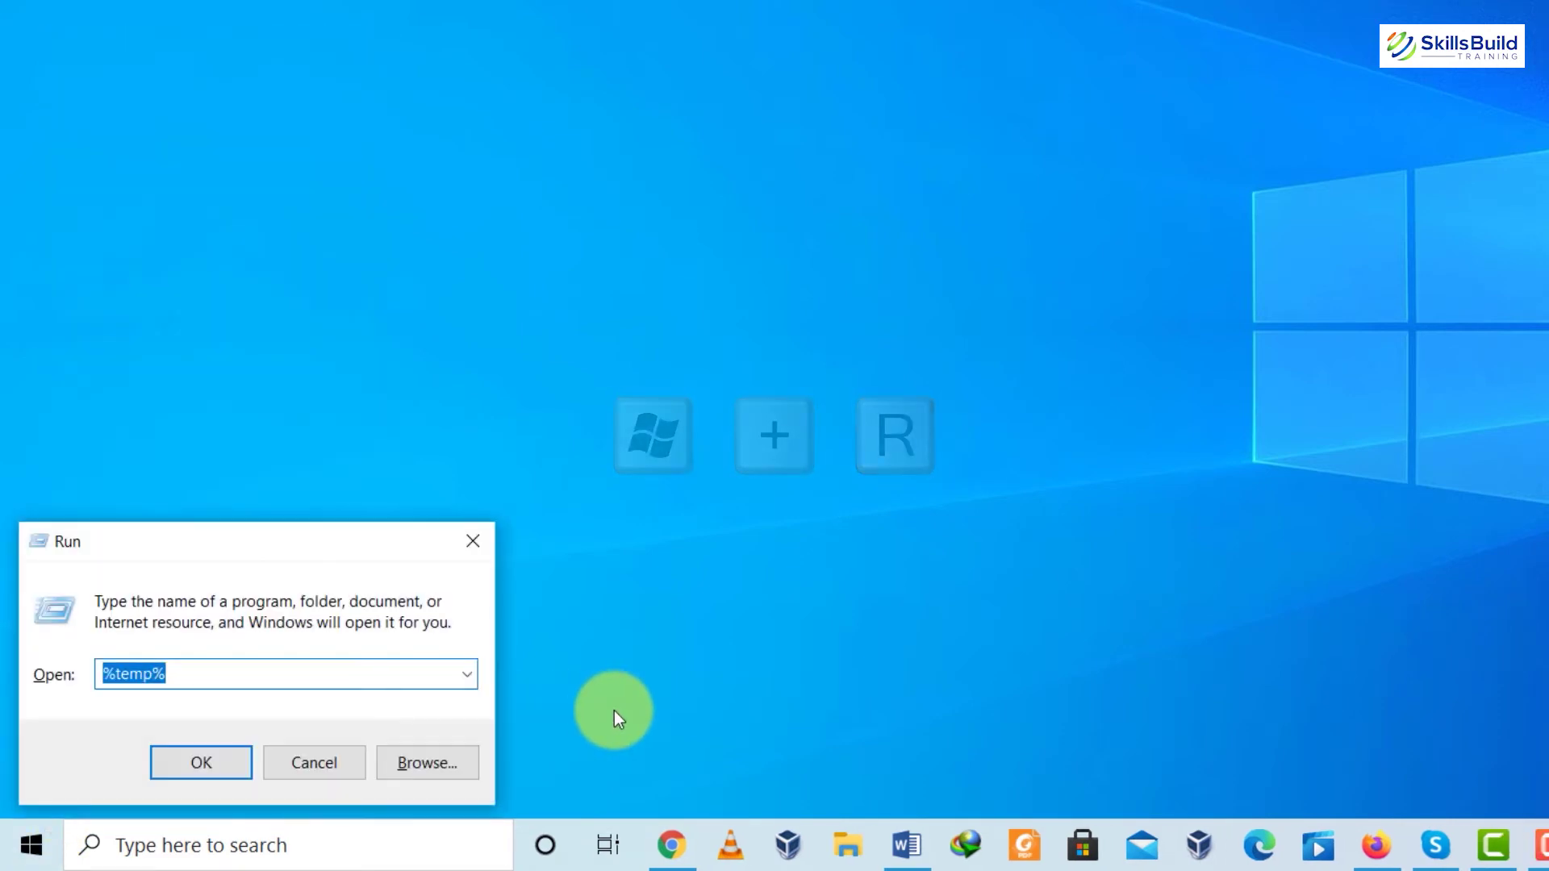
pyautogui.press('BackSpace')
pyautogui.write('gp')
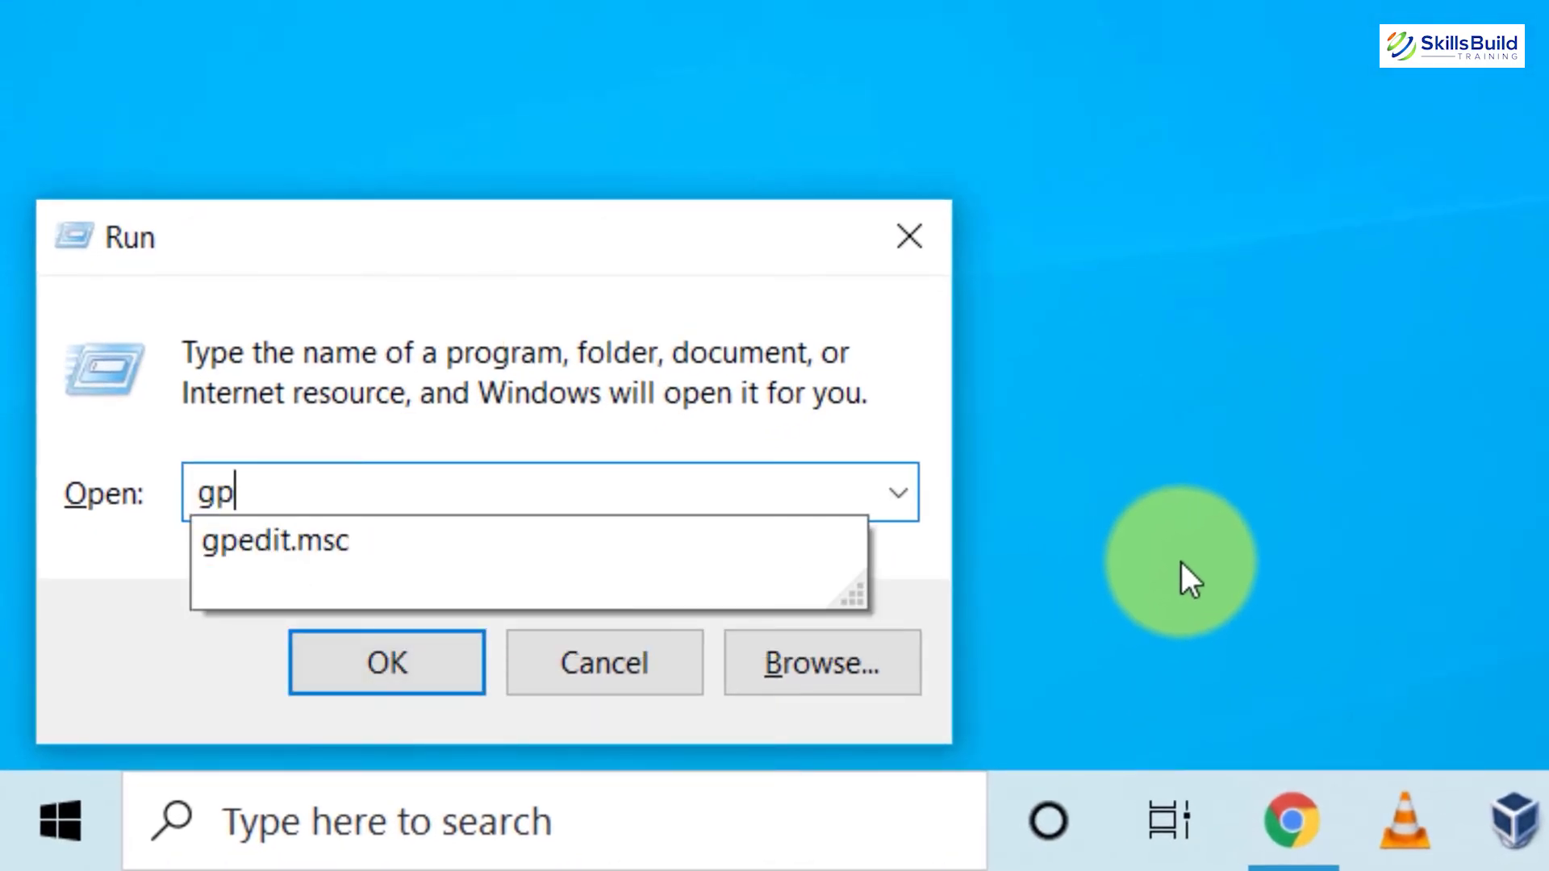
pyautogui.press('Down')
pyautogui.press('Return')
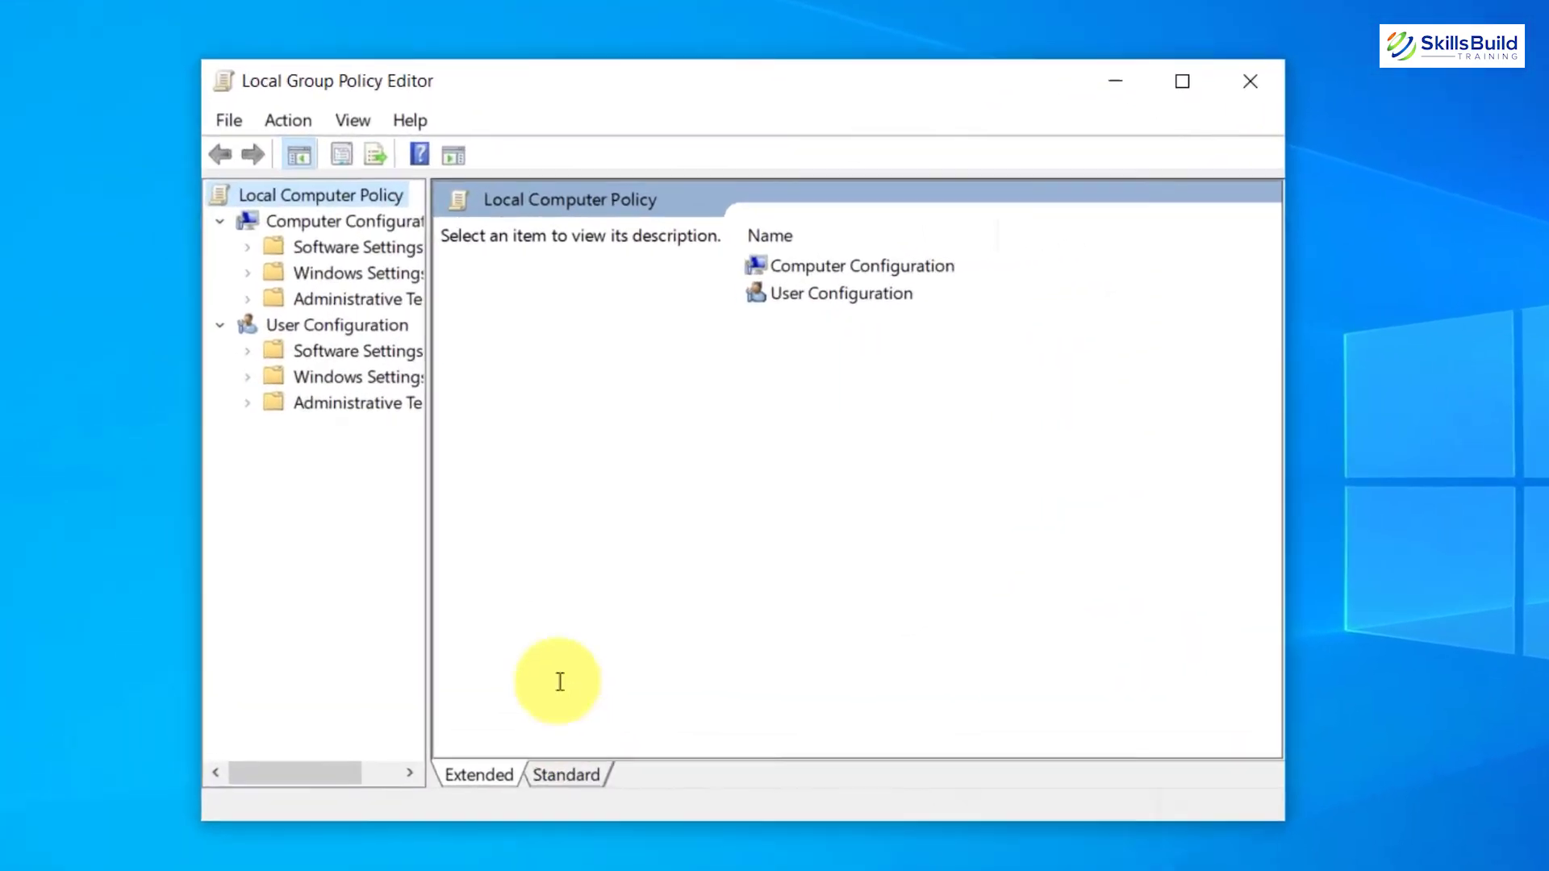
# - Open the Limit reservable bandwidth policy under Network > QoS Packet Scheduler, with bandwidth limit 0
pyautogui.doubleClick(399, 211)
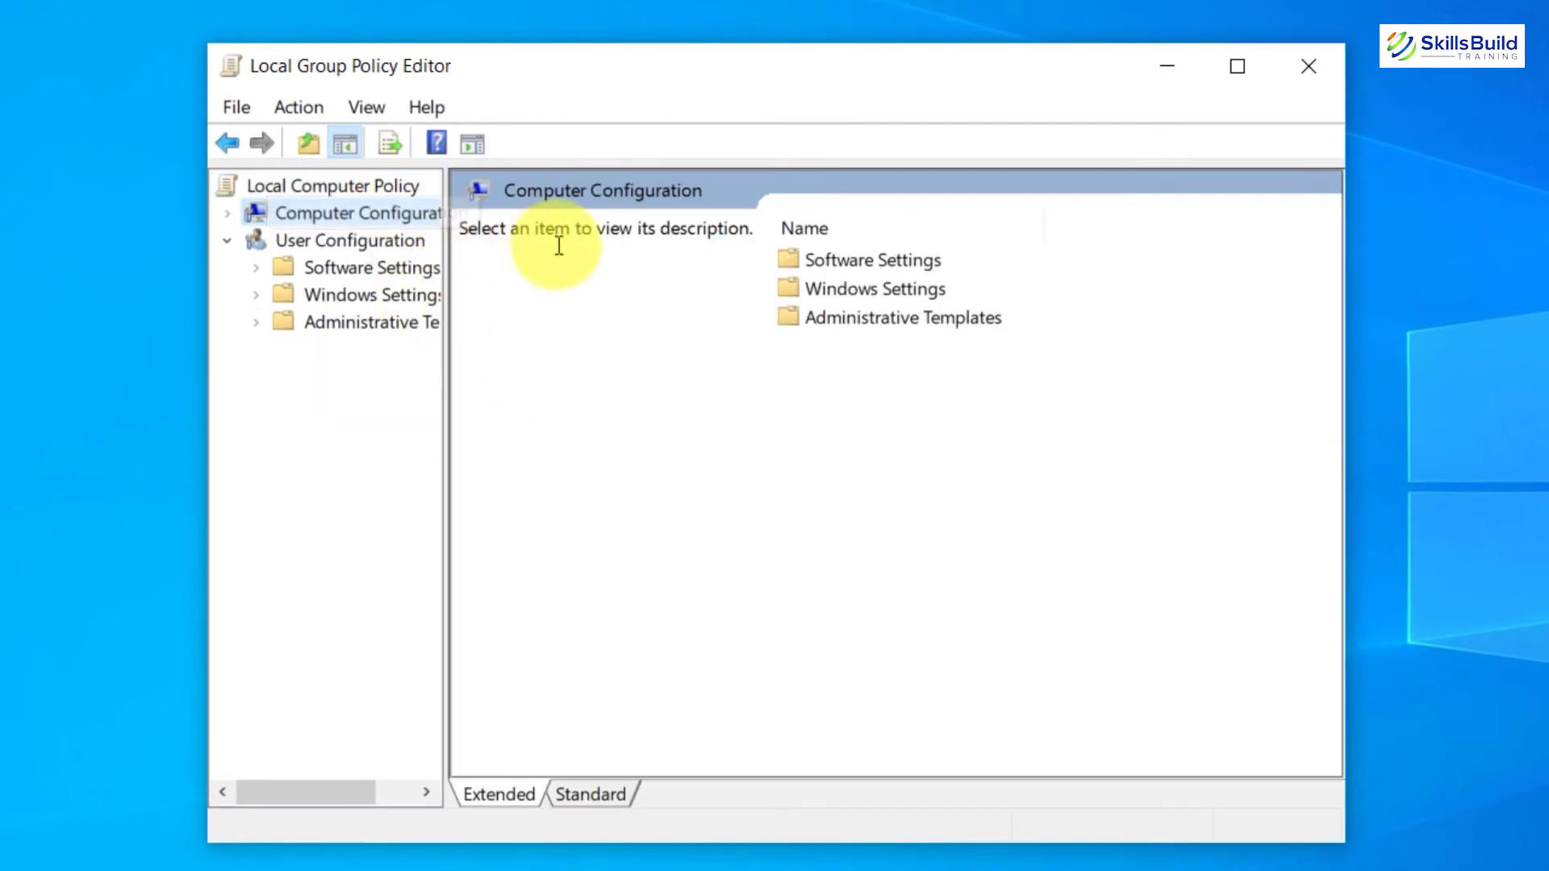
pyautogui.click(827, 319)
pyautogui.doubleClick(828, 319)
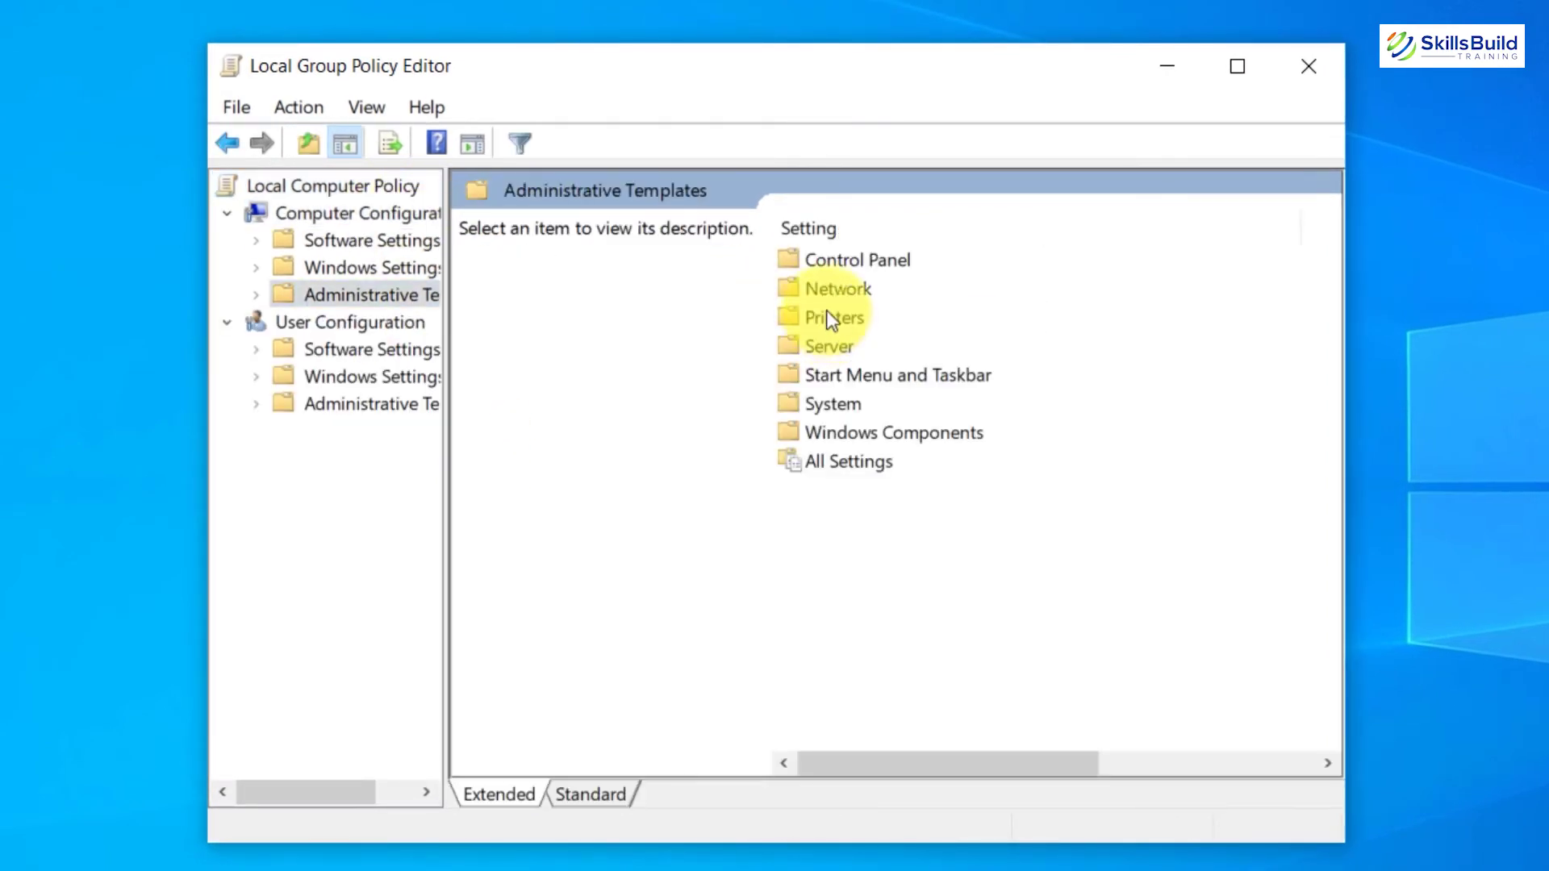
pyautogui.doubleClick(824, 294)
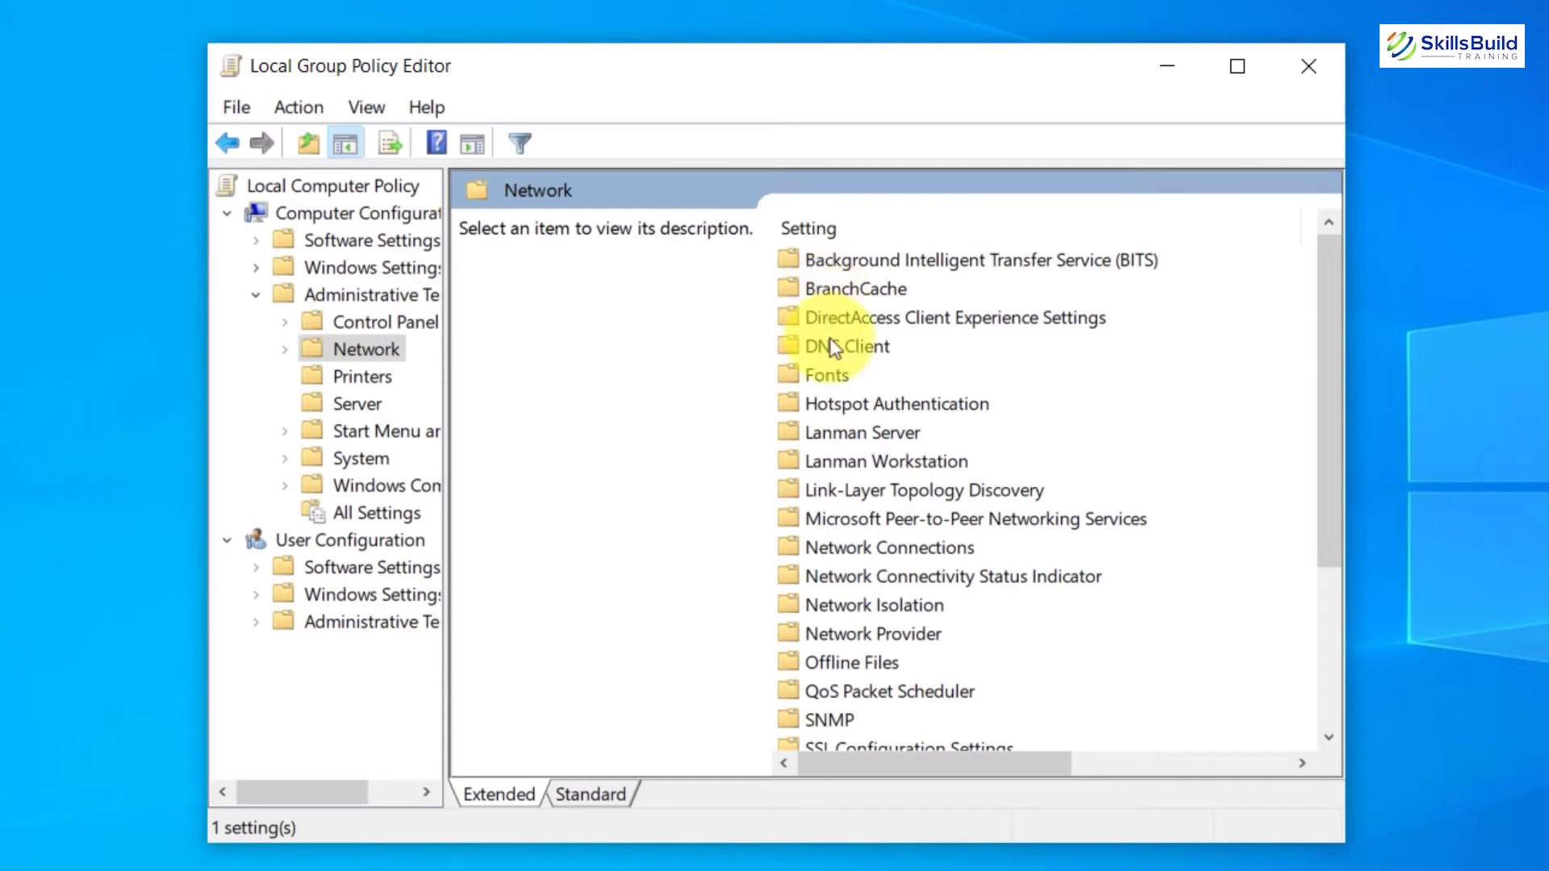
pyautogui.doubleClick(880, 696)
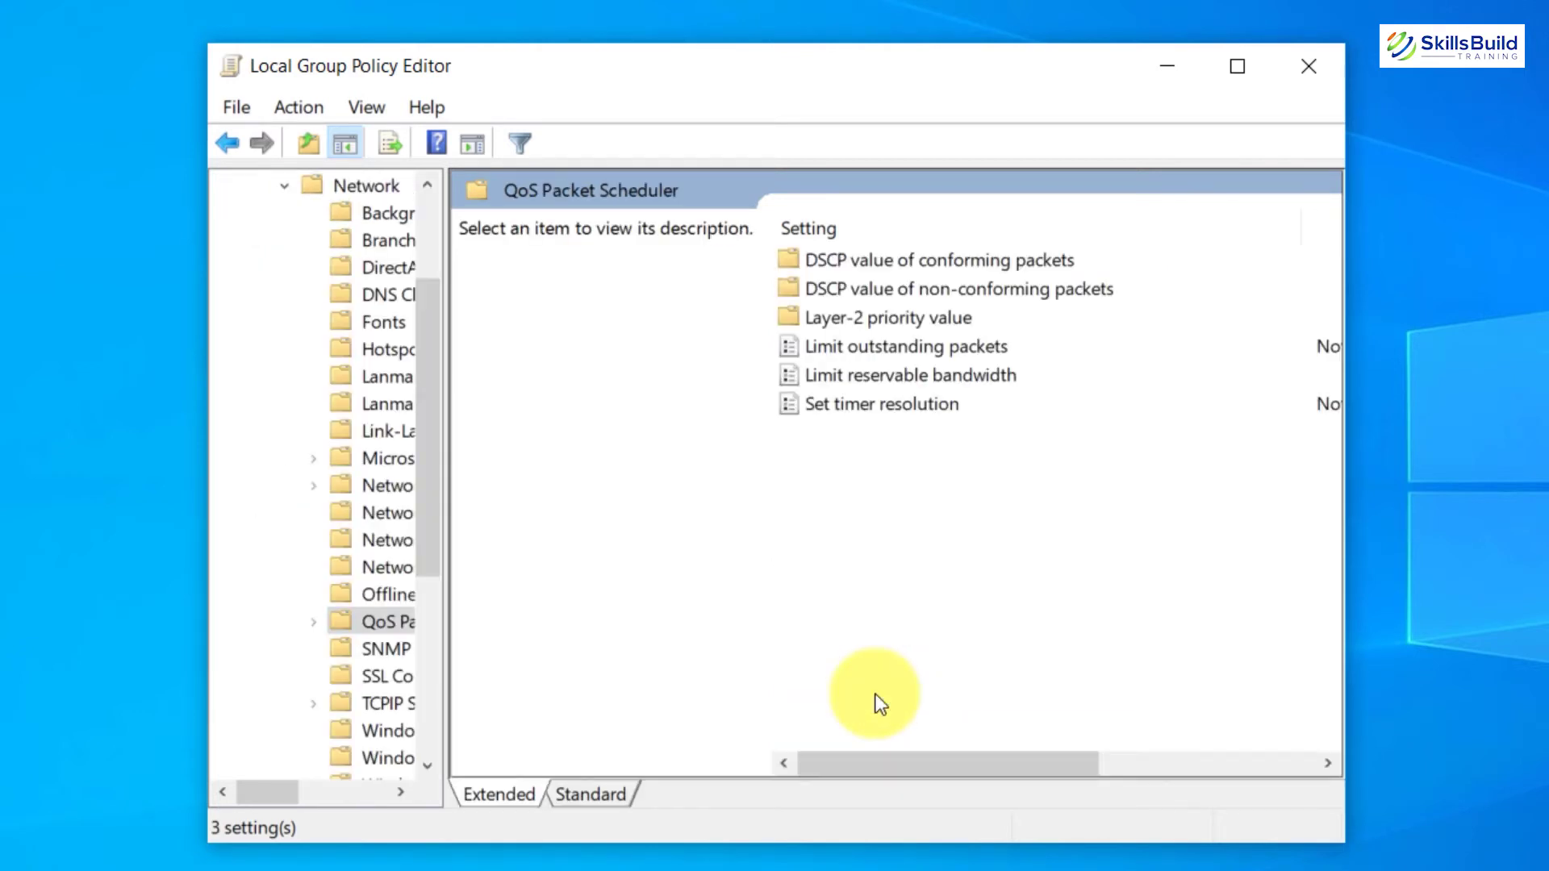
pyautogui.doubleClick(886, 376)
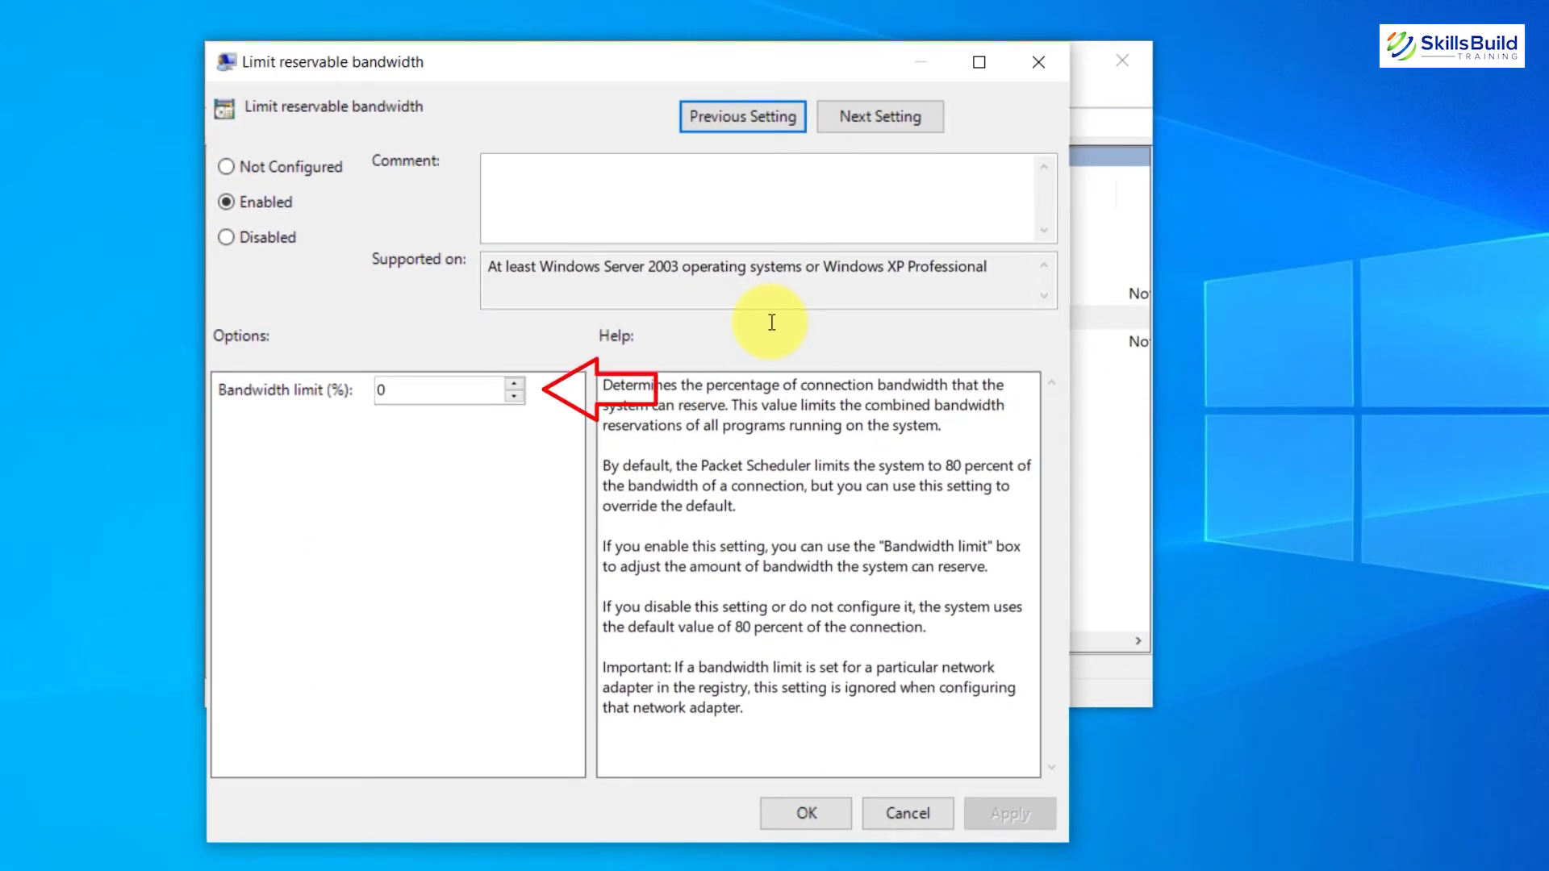
pyautogui.click(388, 390)
pyautogui.doubleClick(388, 390)
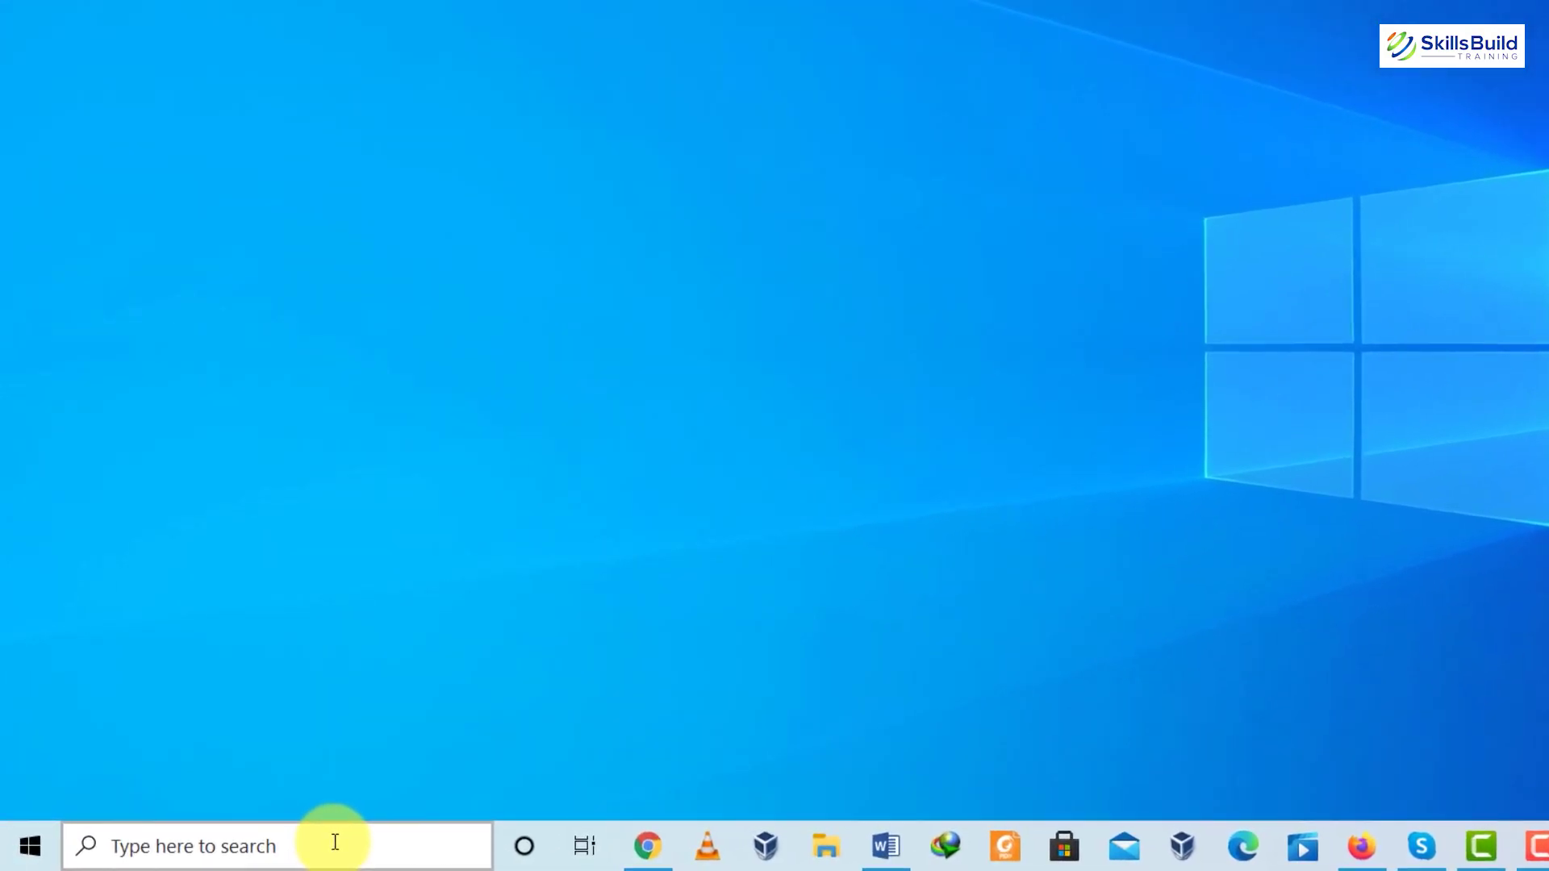
# - Launch Command Prompt as administrator from Windows search
pyautogui.click(268, 847)
pyautogui.write('c')
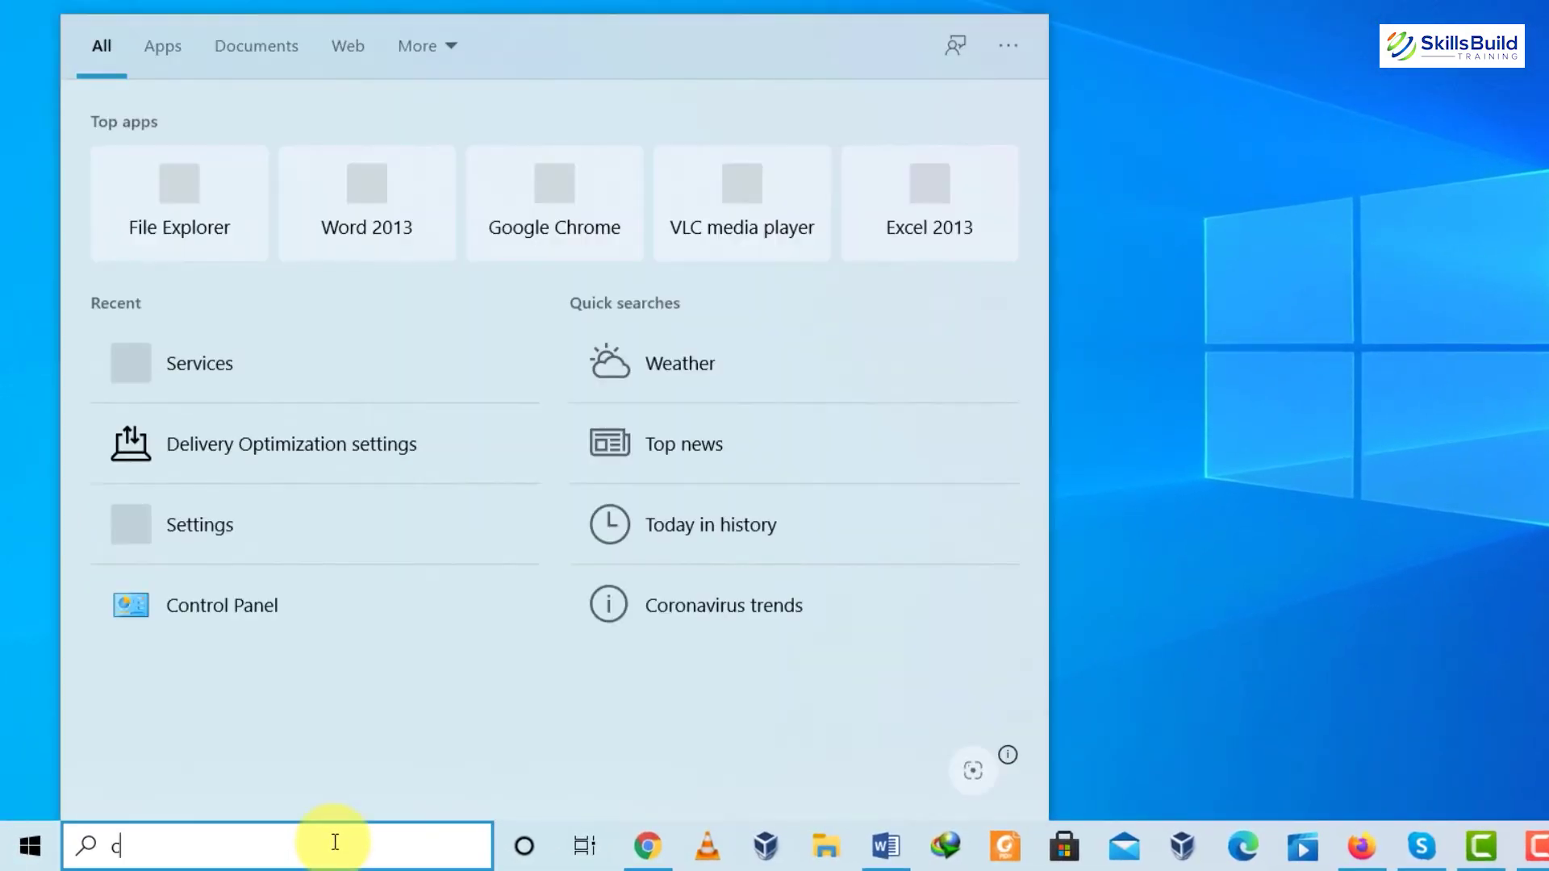
pyautogui.write('md')
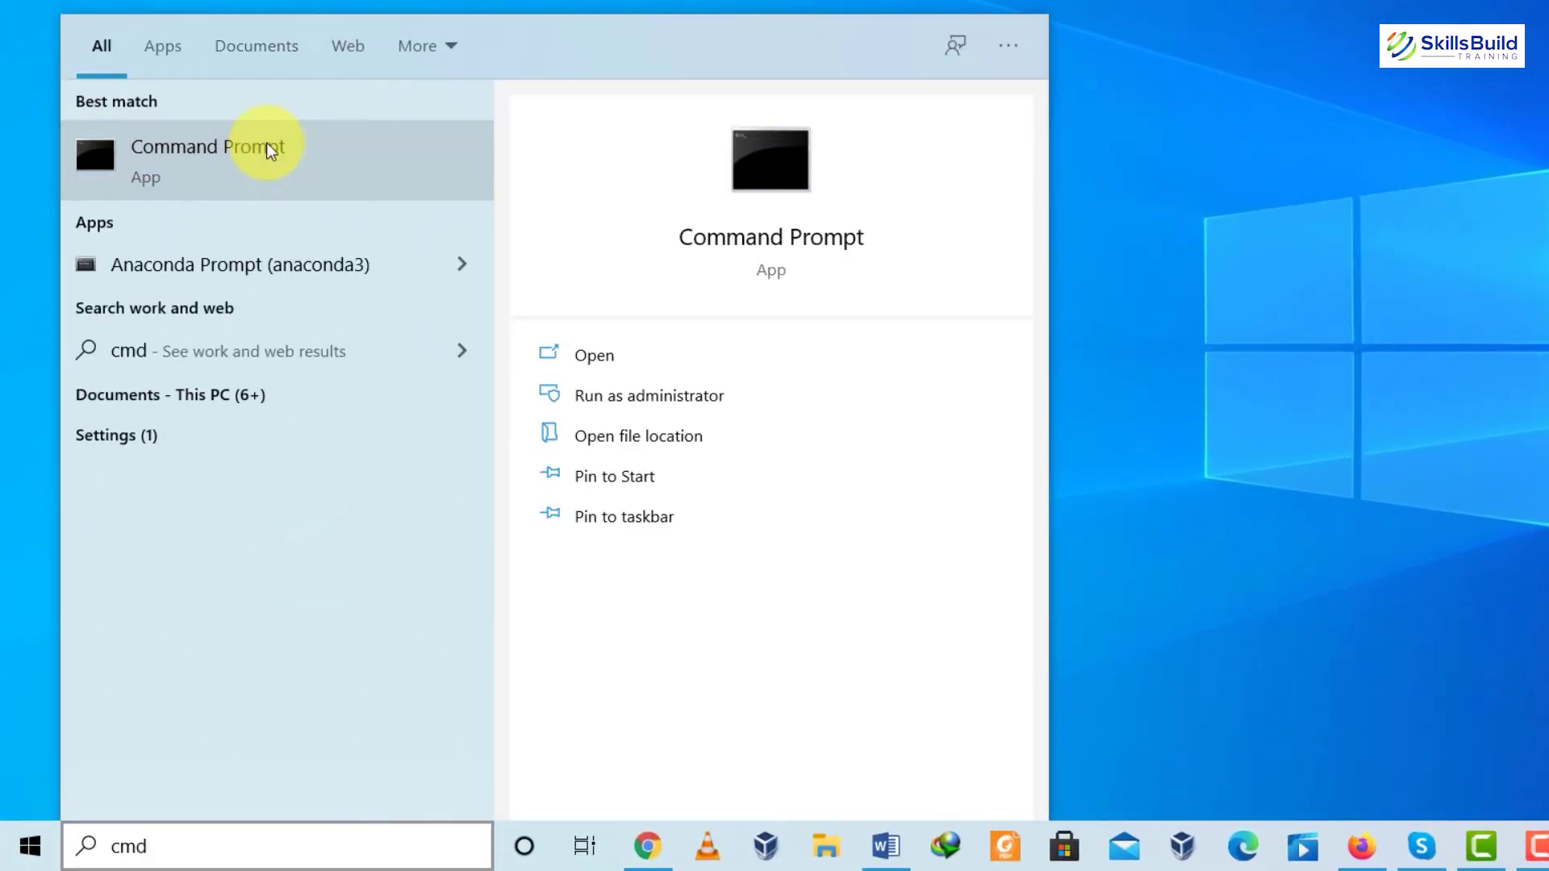
pyautogui.rightClick(268, 150)
pyautogui.rightClick(345, 172)
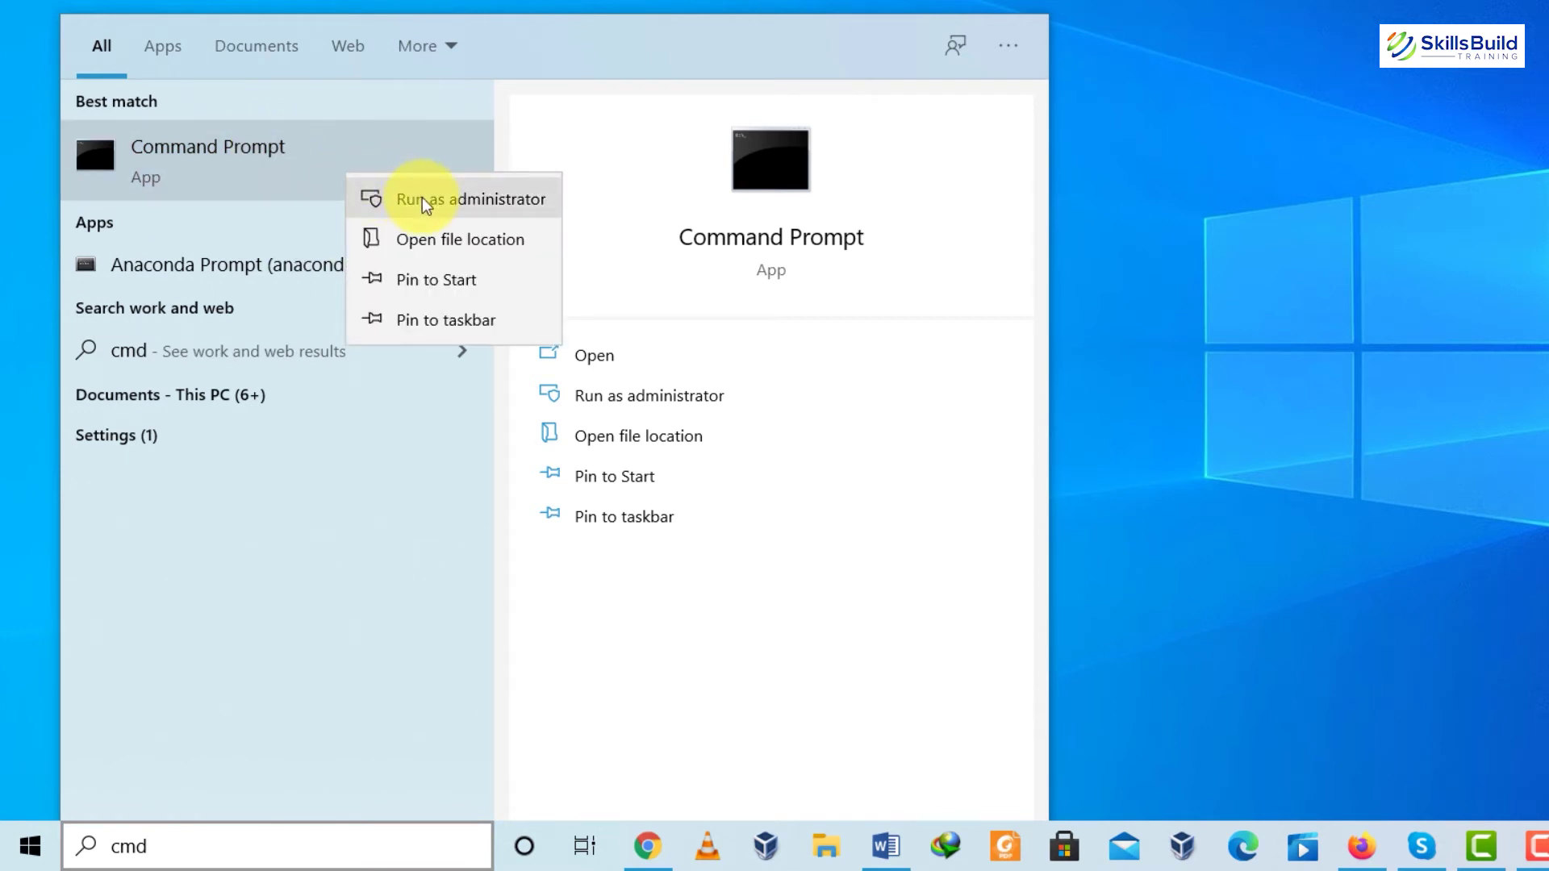
pyautogui.click(423, 197)
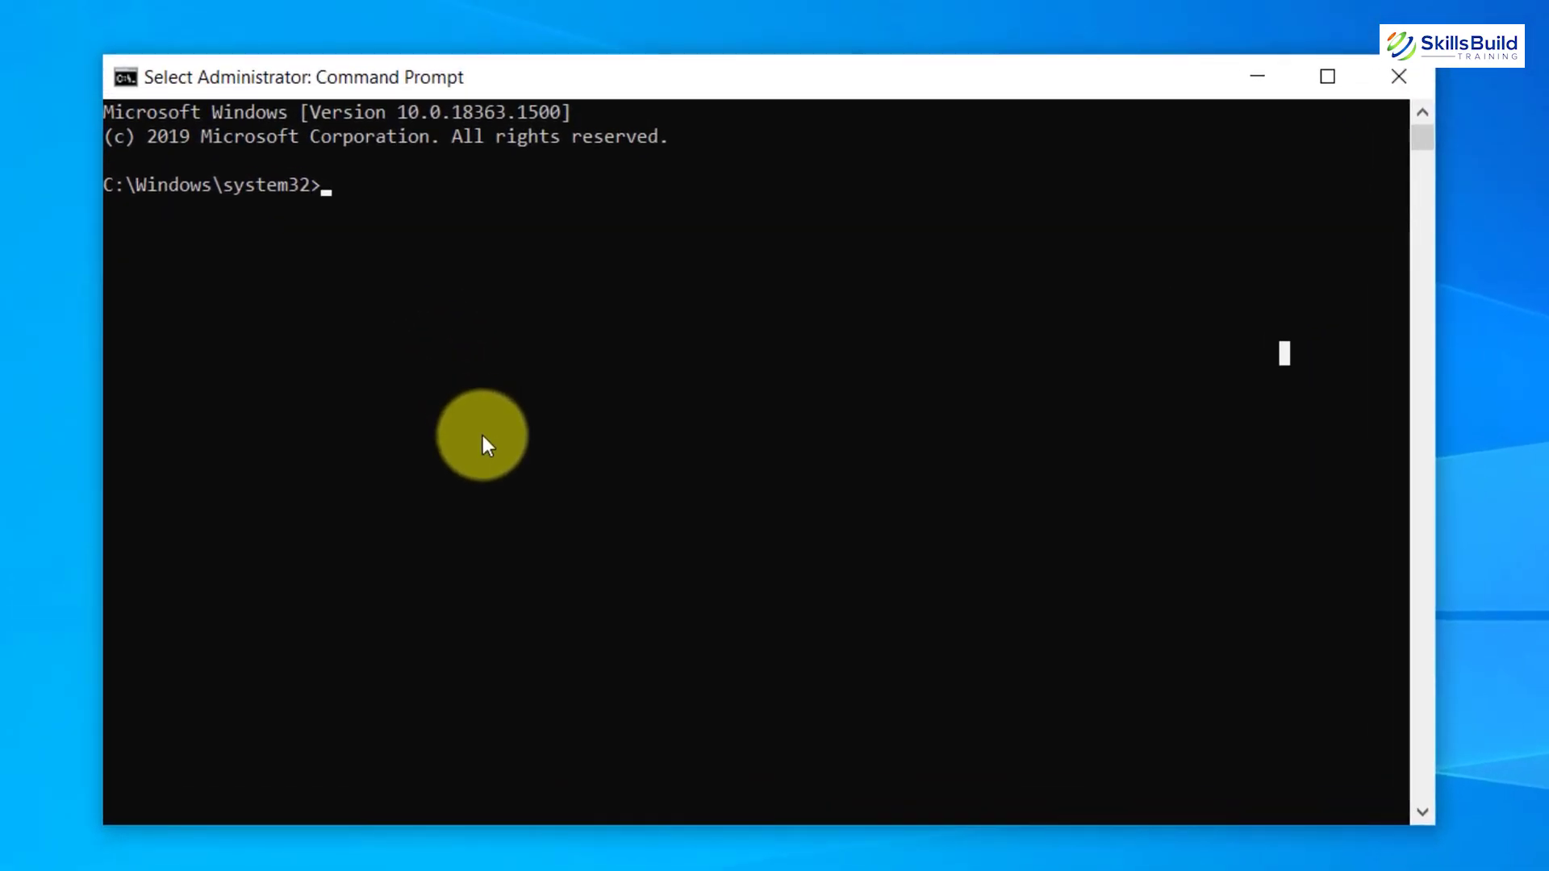
pyautogui.press('Escape')
pyautogui.scroll(-1, 482, 435)
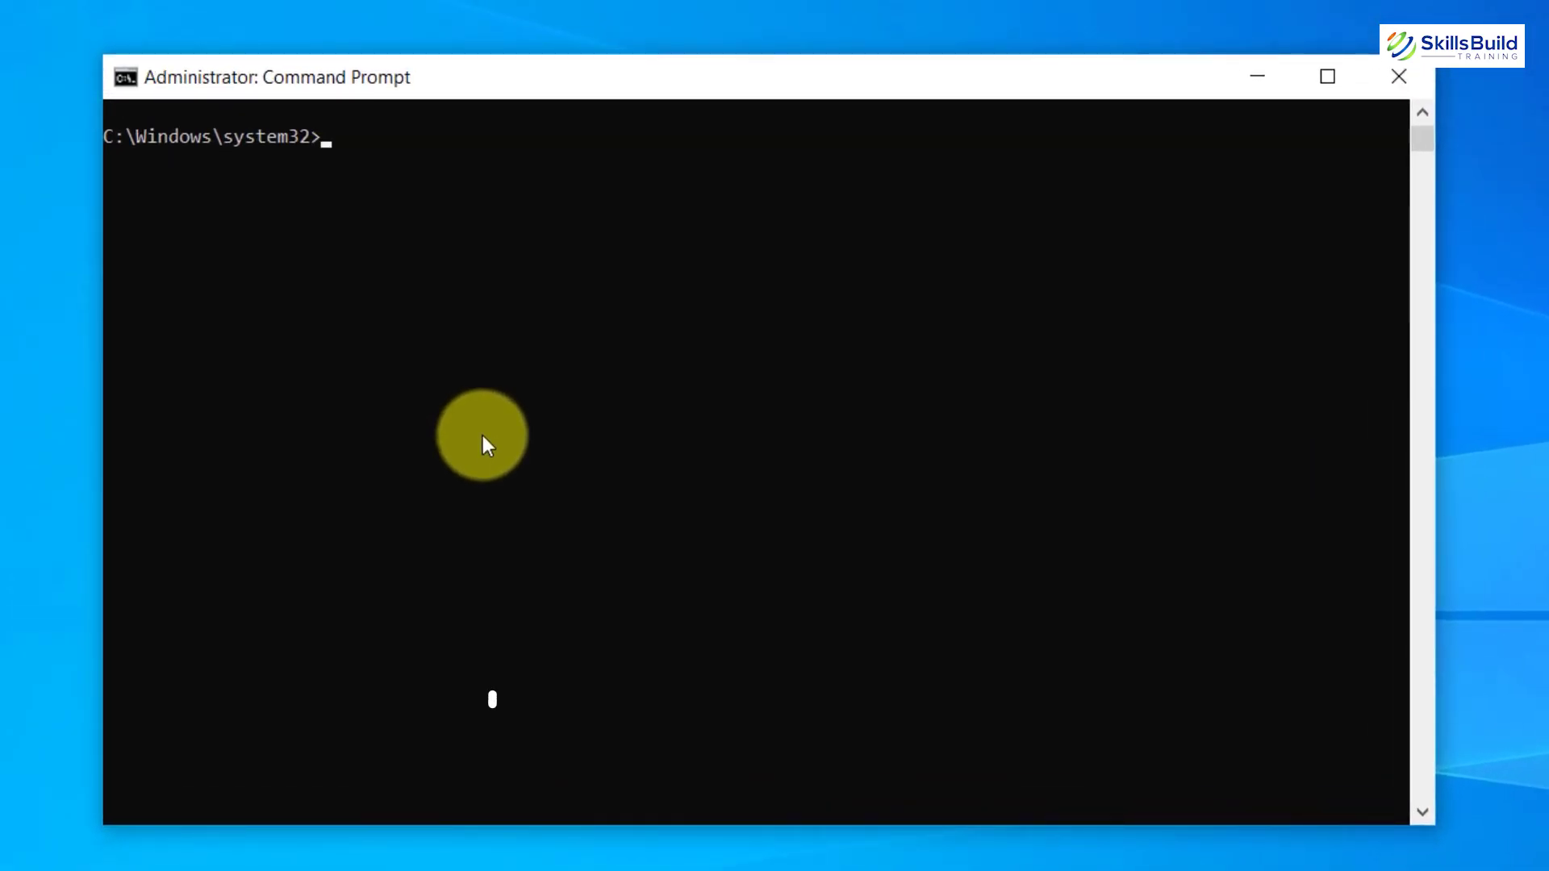
# - Show global TCP settings, enable DCA and NetDMA, and set auto-tuning level to normal
pyautogui.write('netsh int tcp show global')
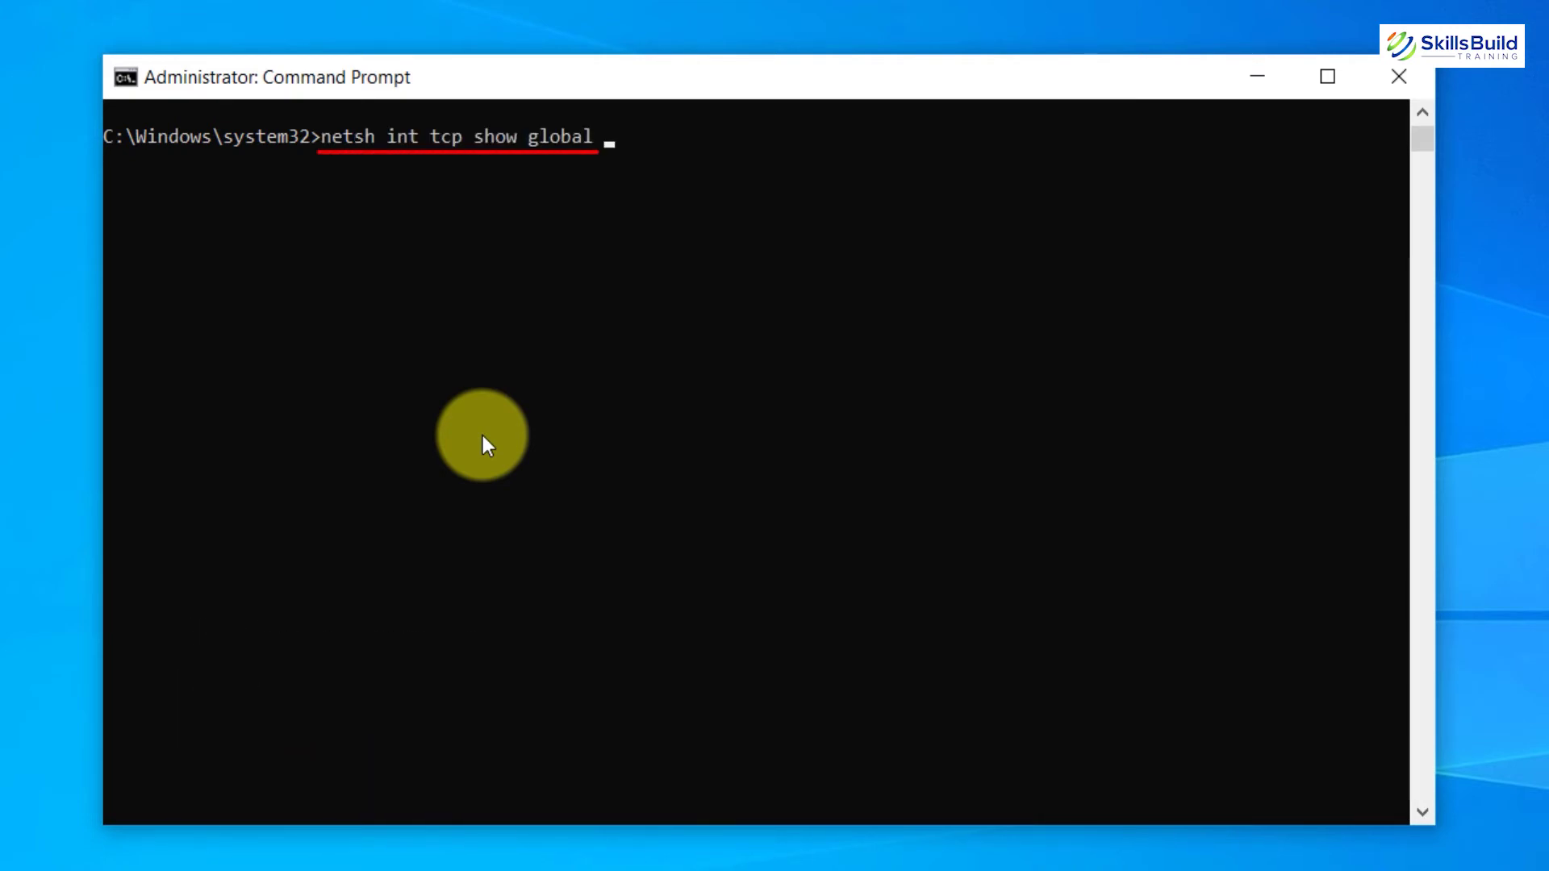
pyautogui.press('Return')
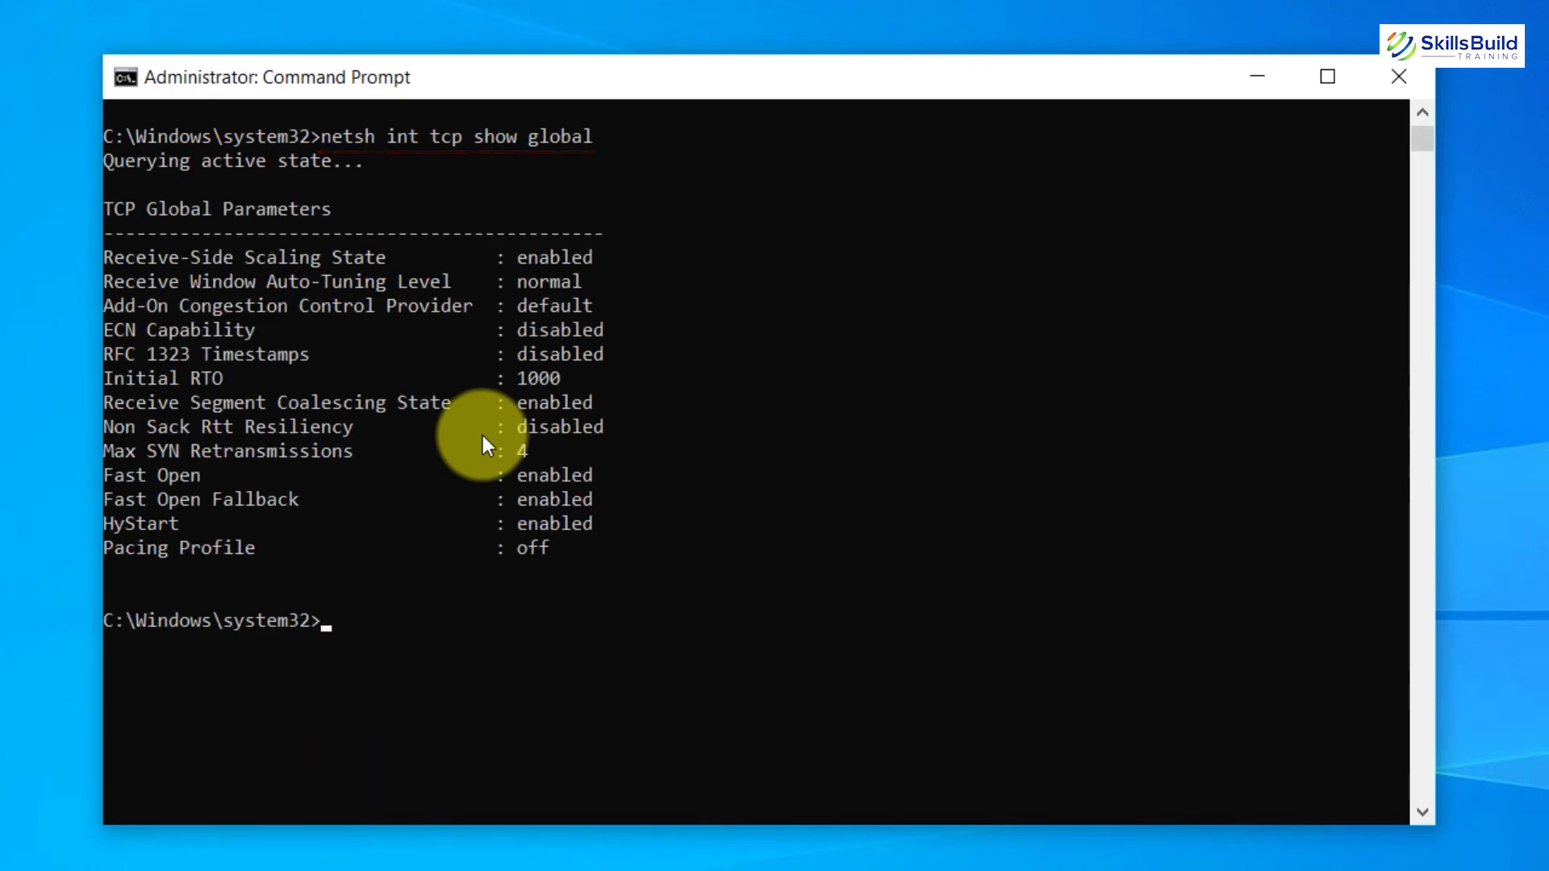
pyautogui.write('netsh int tcp set global dca=enabled')
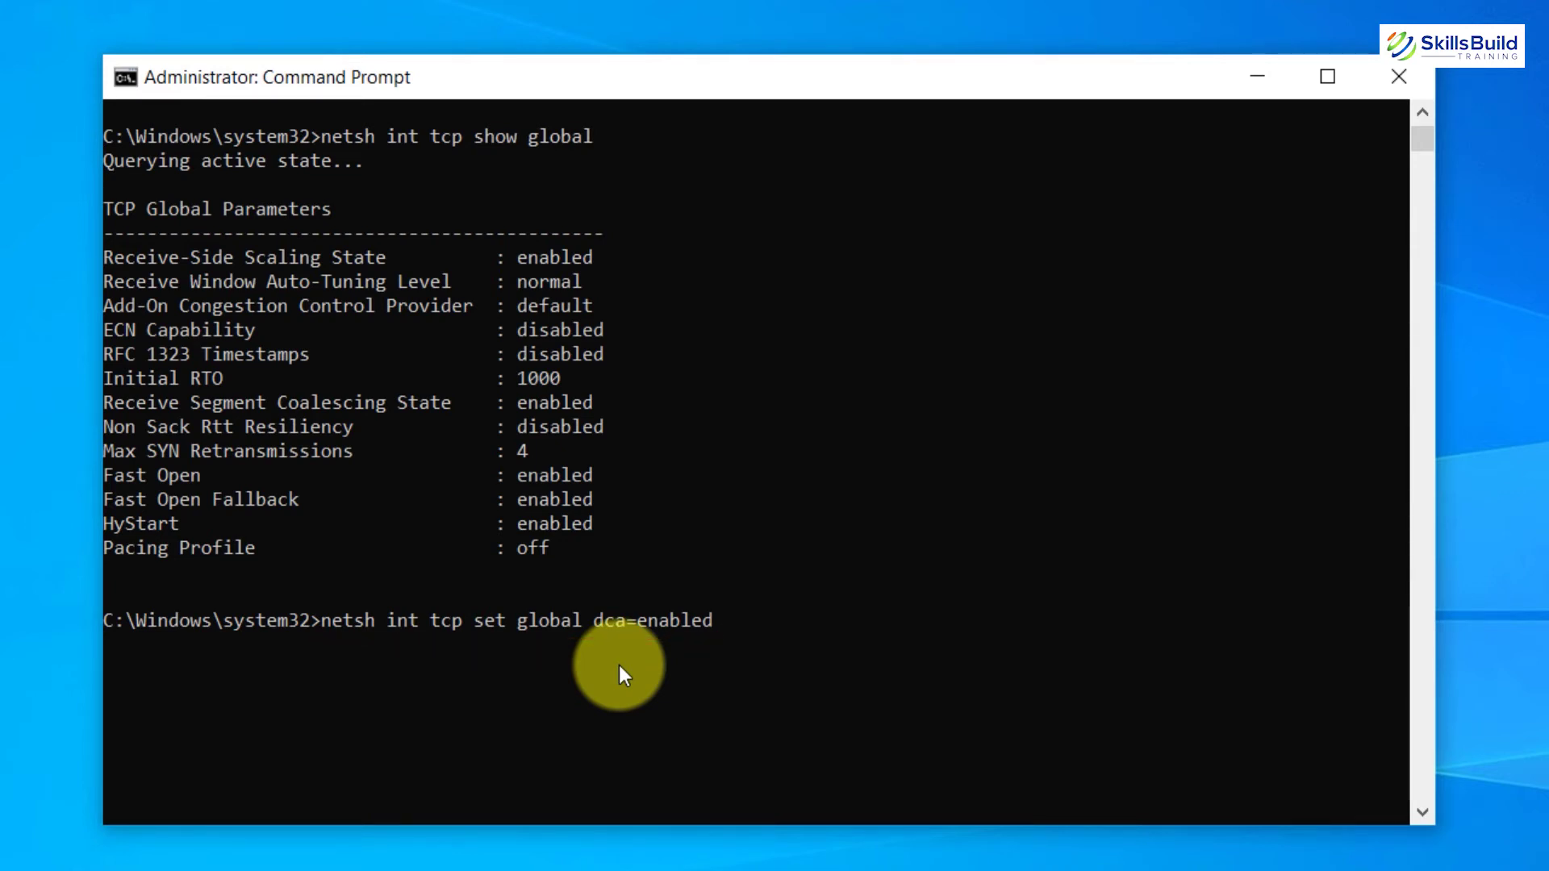
pyautogui.press('Return')
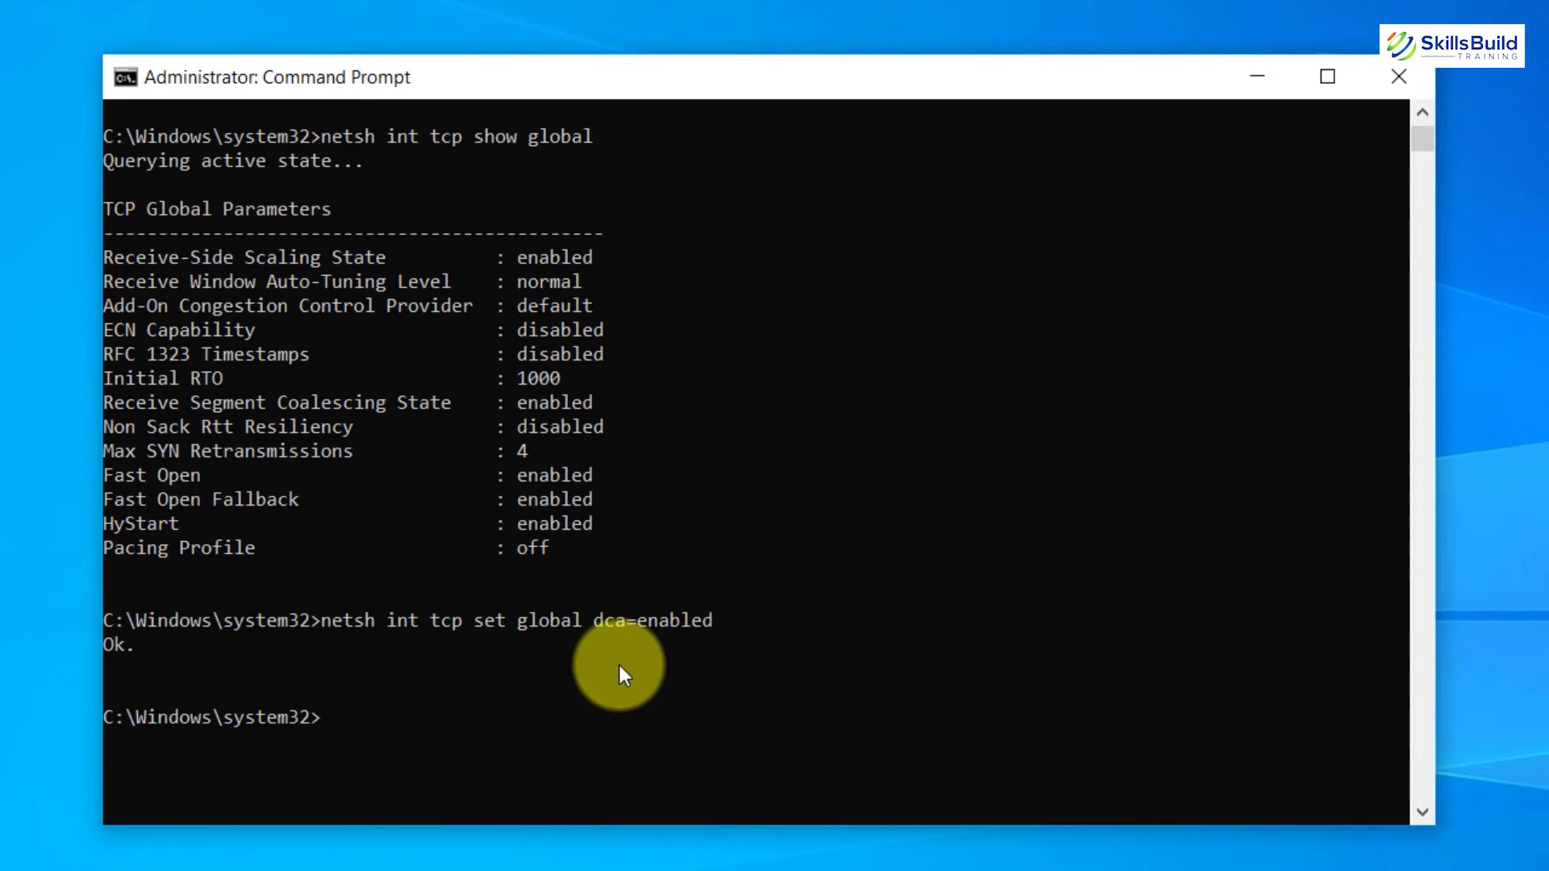
pyautogui.write('netsh int tcp set global autotuninglevel=normal')
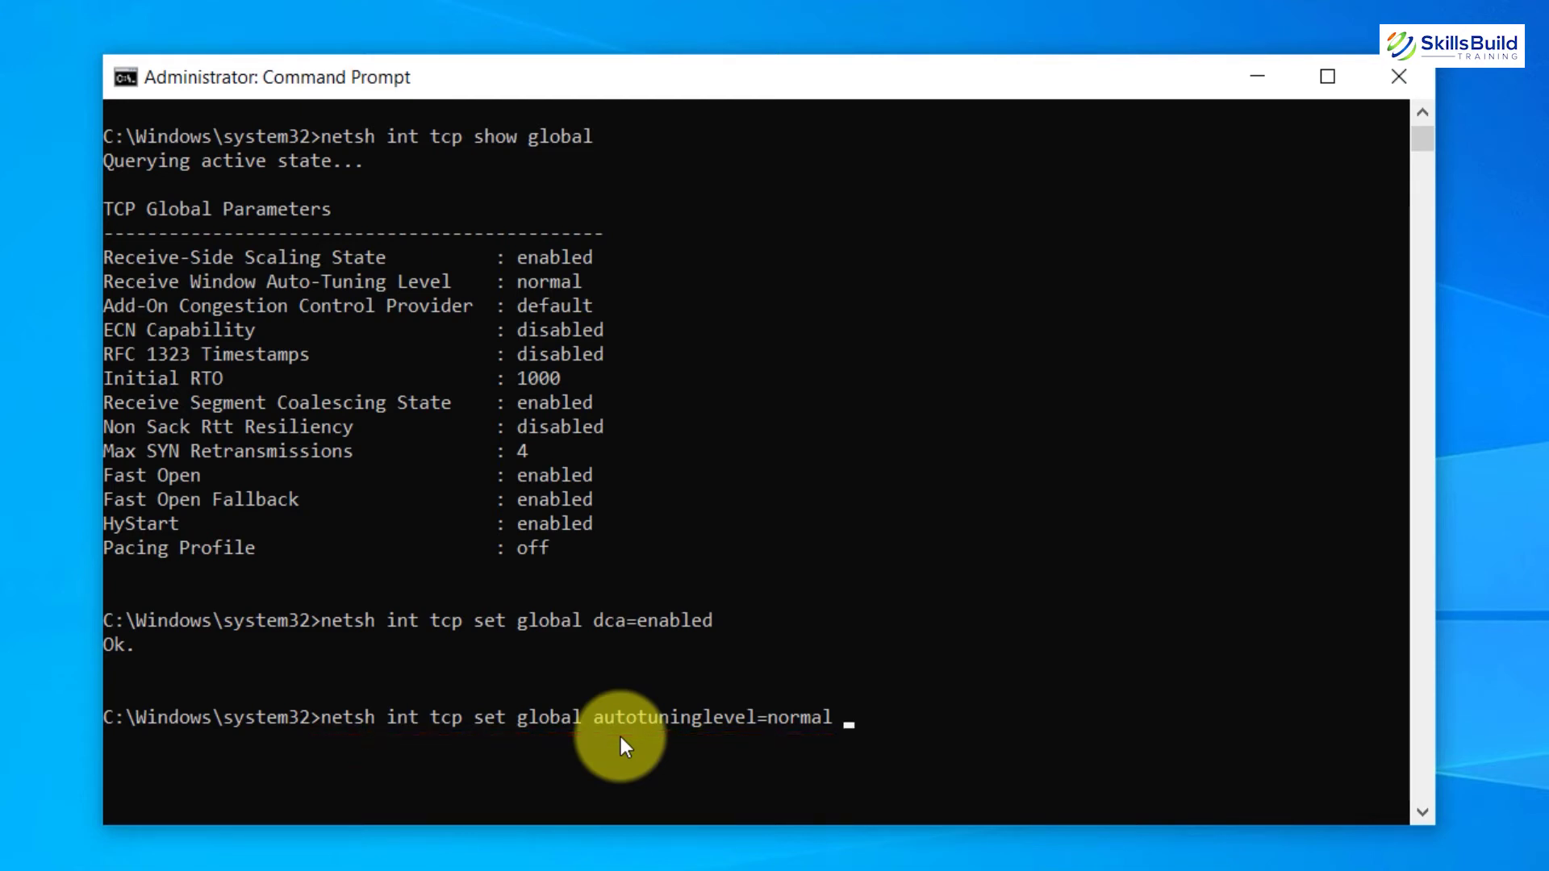
pyautogui.press('Return')
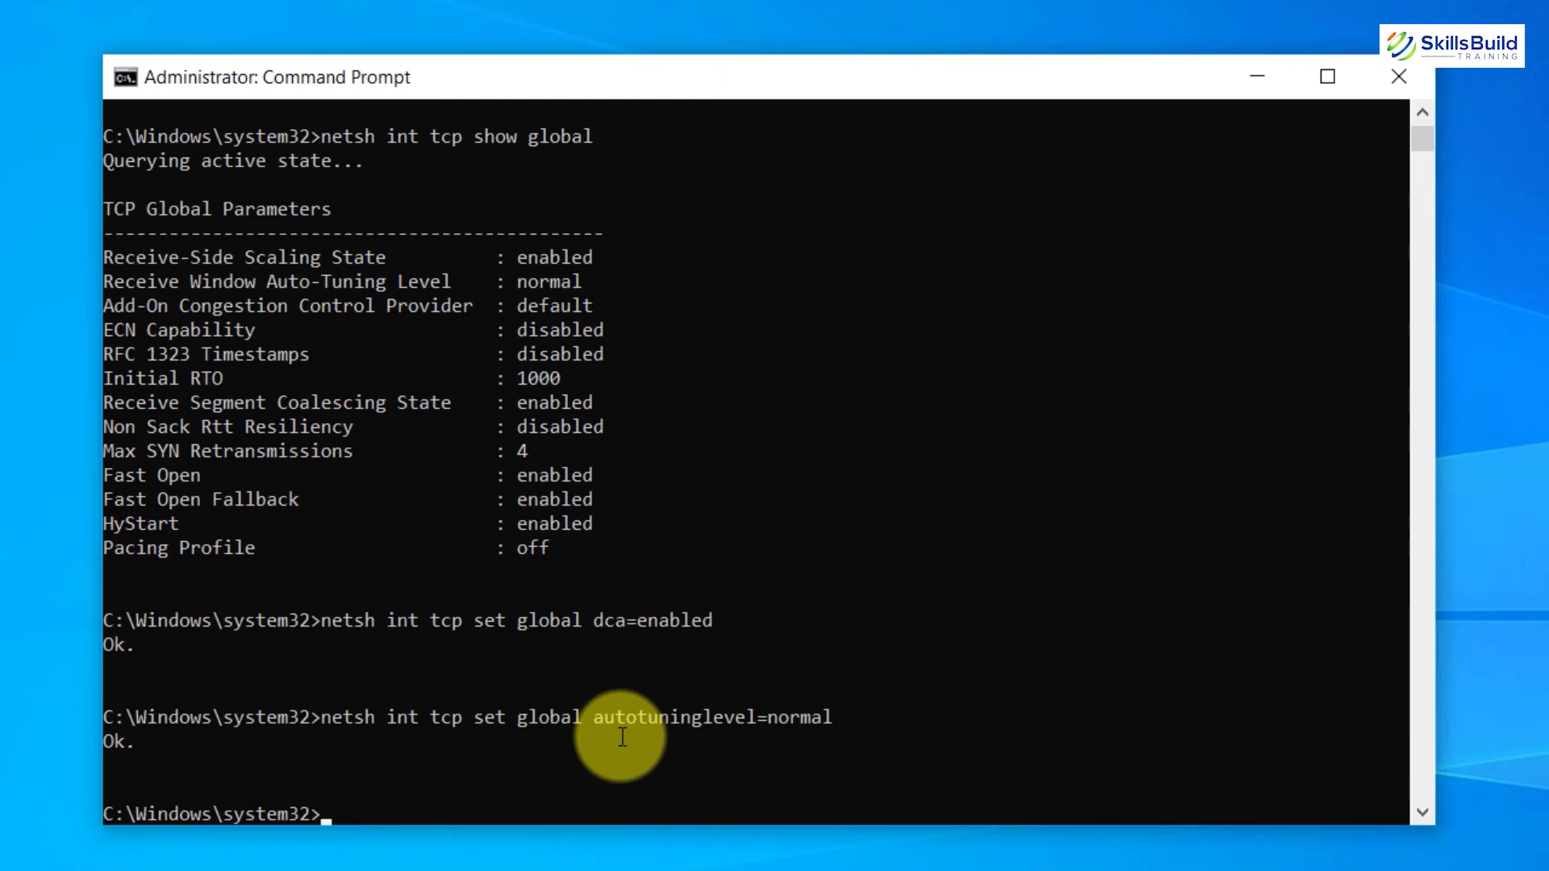
pyautogui.write('netsh int tcp set global netdma=enabled')
pyautogui.press('Return')
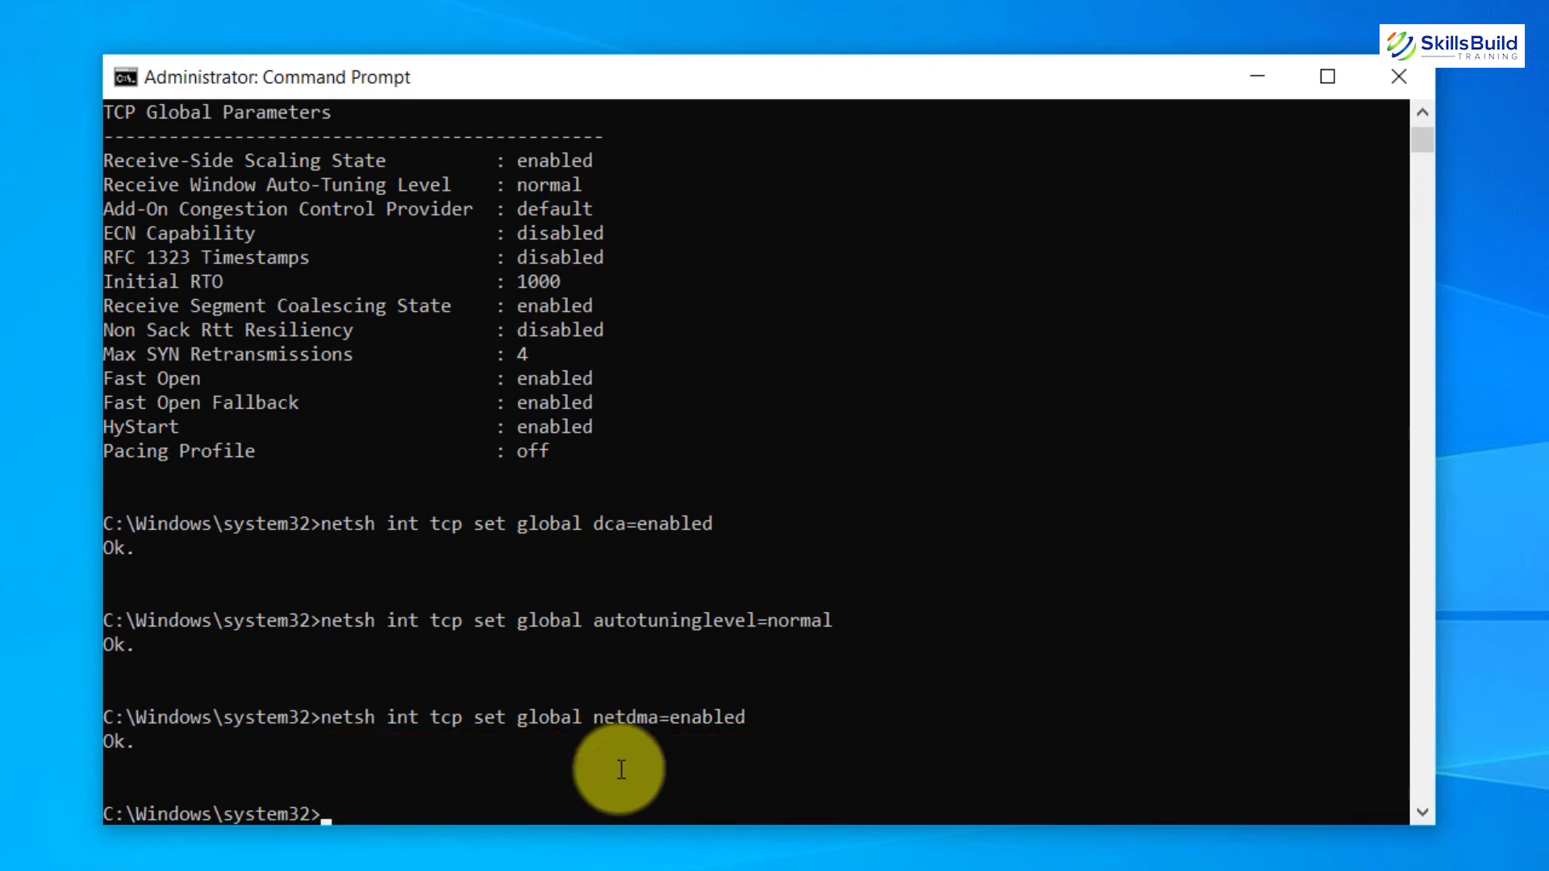
# - Show TCP heuristics, disable window scaling heuristics, and exit the console
pyautogui.write('netsh interface tcp show heuristics')
pyautogui.press('Return')
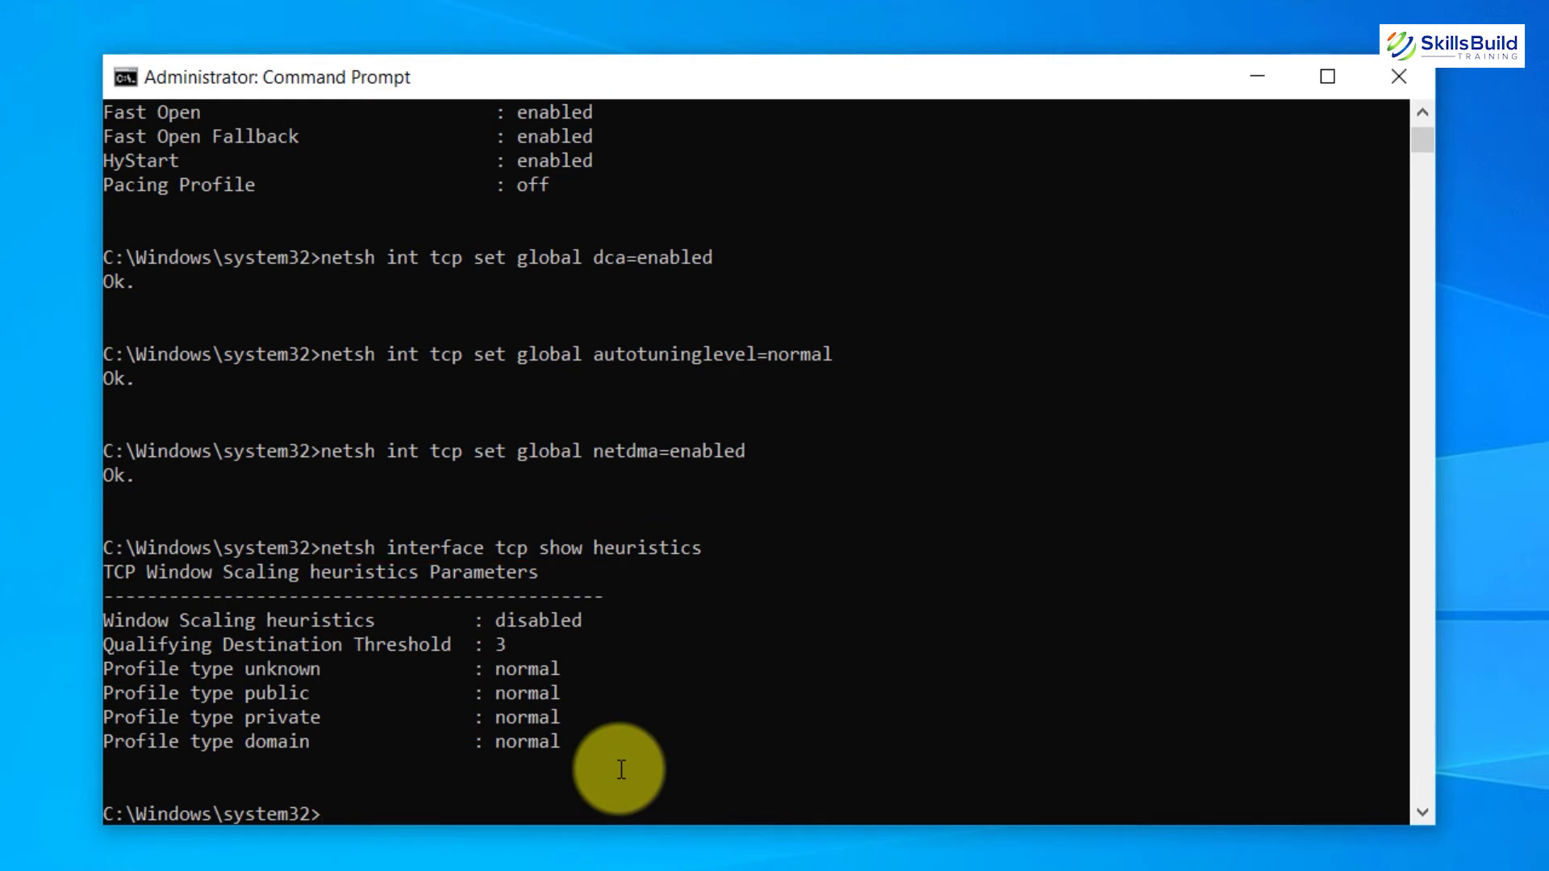
pyautogui.write('netsh interface tcp set heuristics disabled')
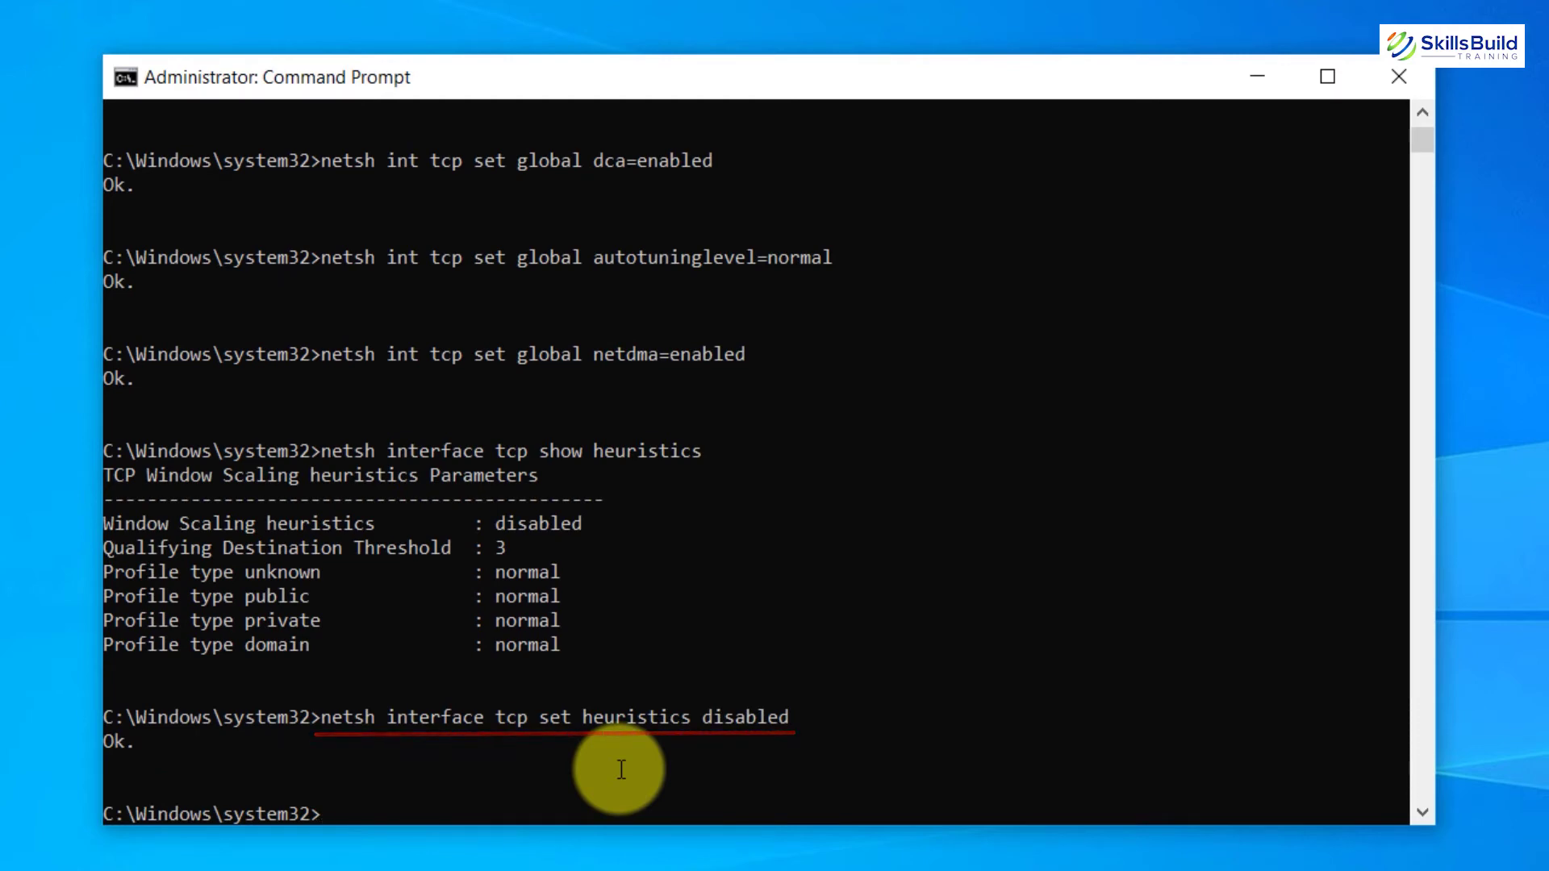
pyautogui.write('exit')
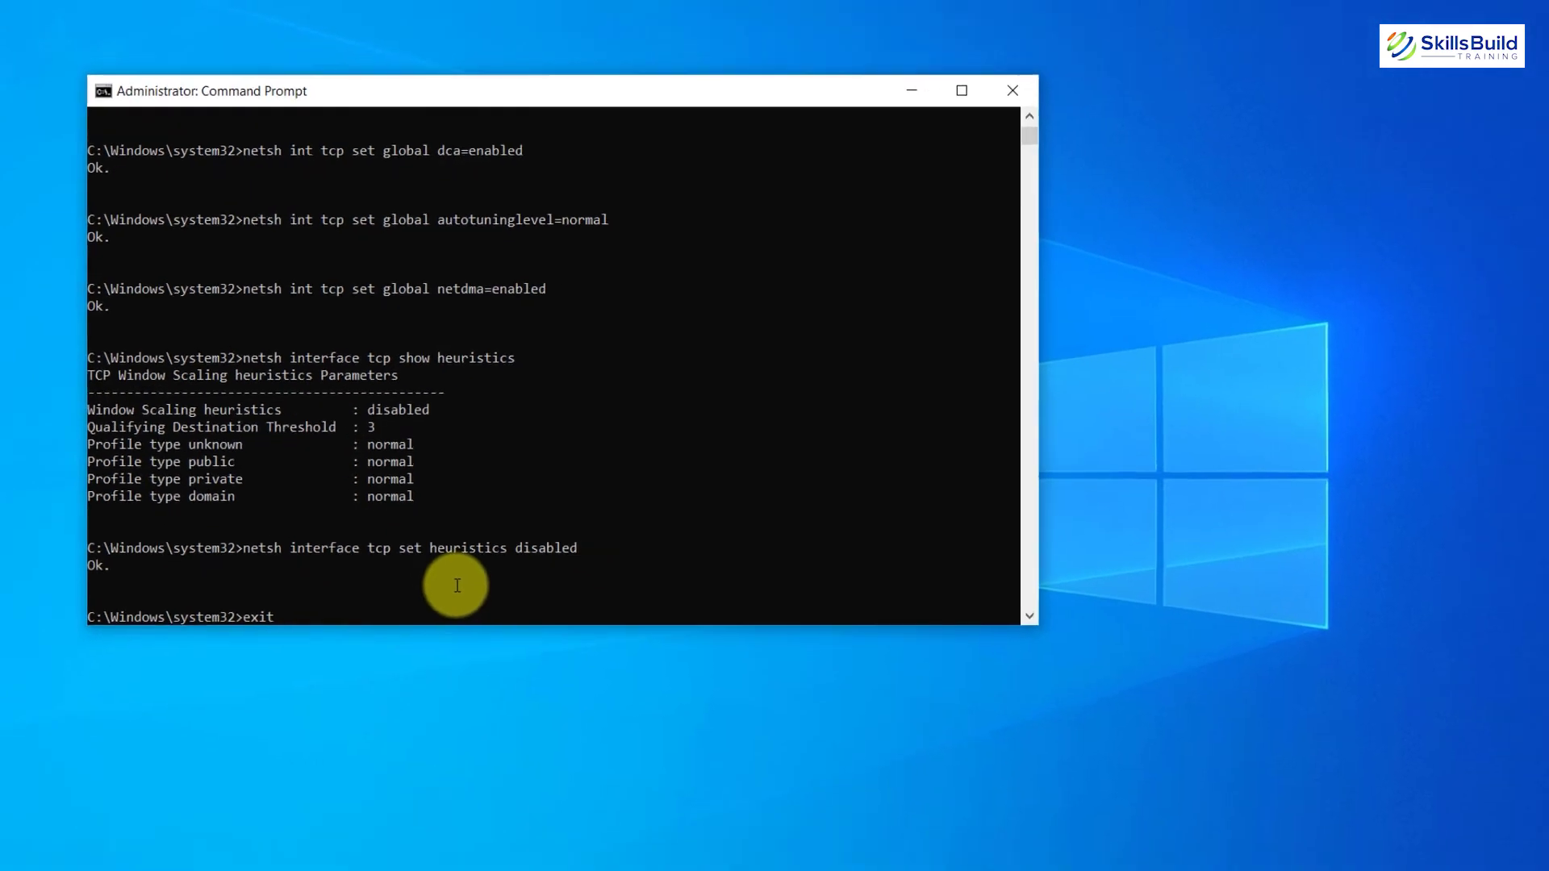
pyautogui.press('Return')
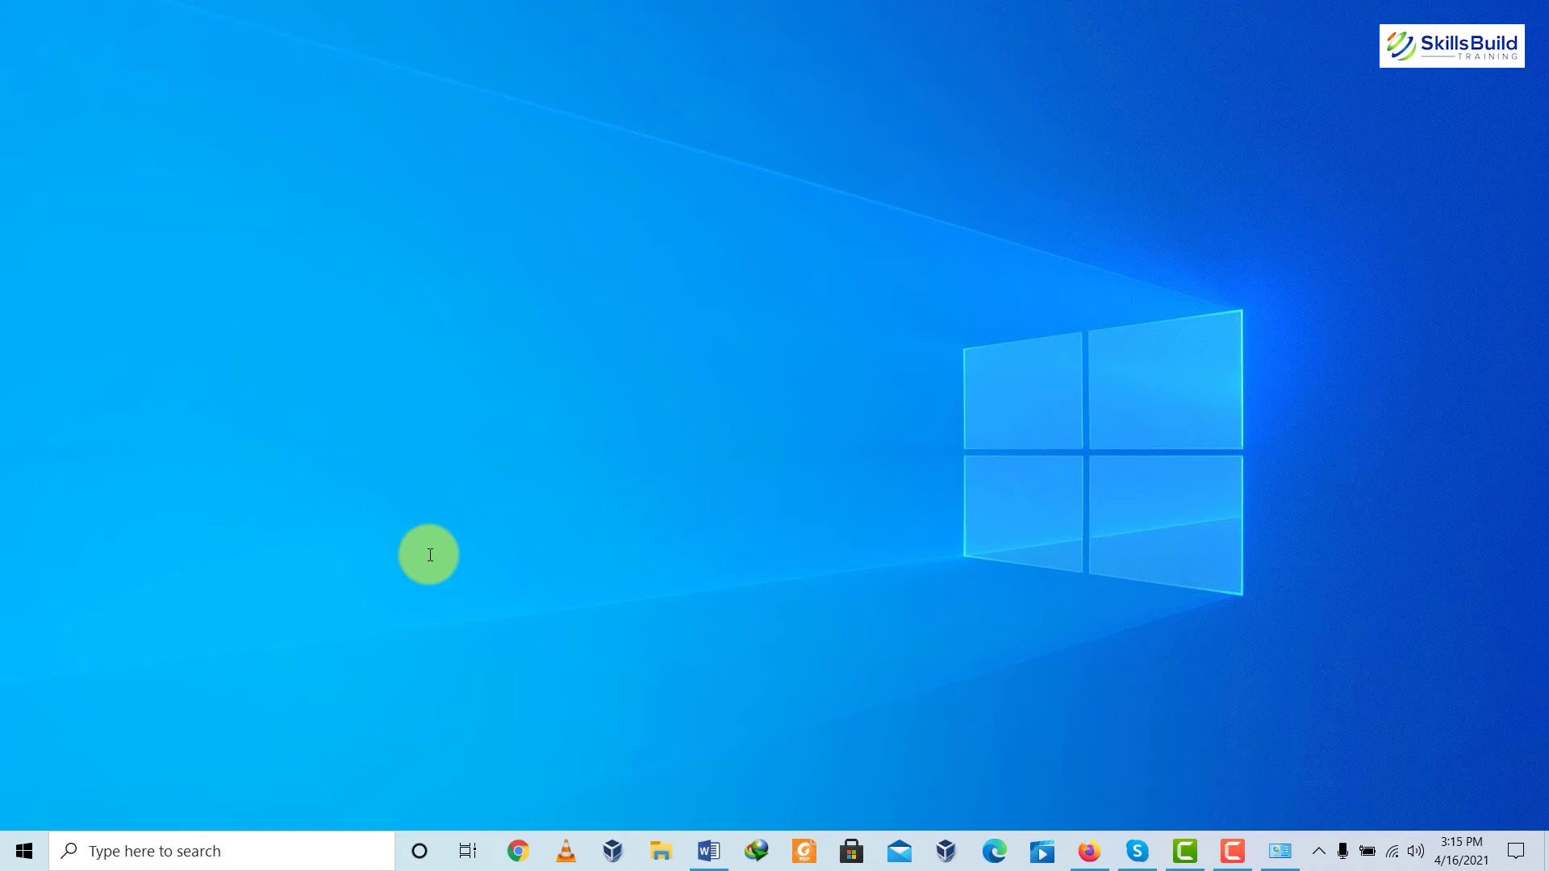
# - Open Command Prompt and run ipconfig /flushdns
pyautogui.press('super')
pyautogui.write('cmd')
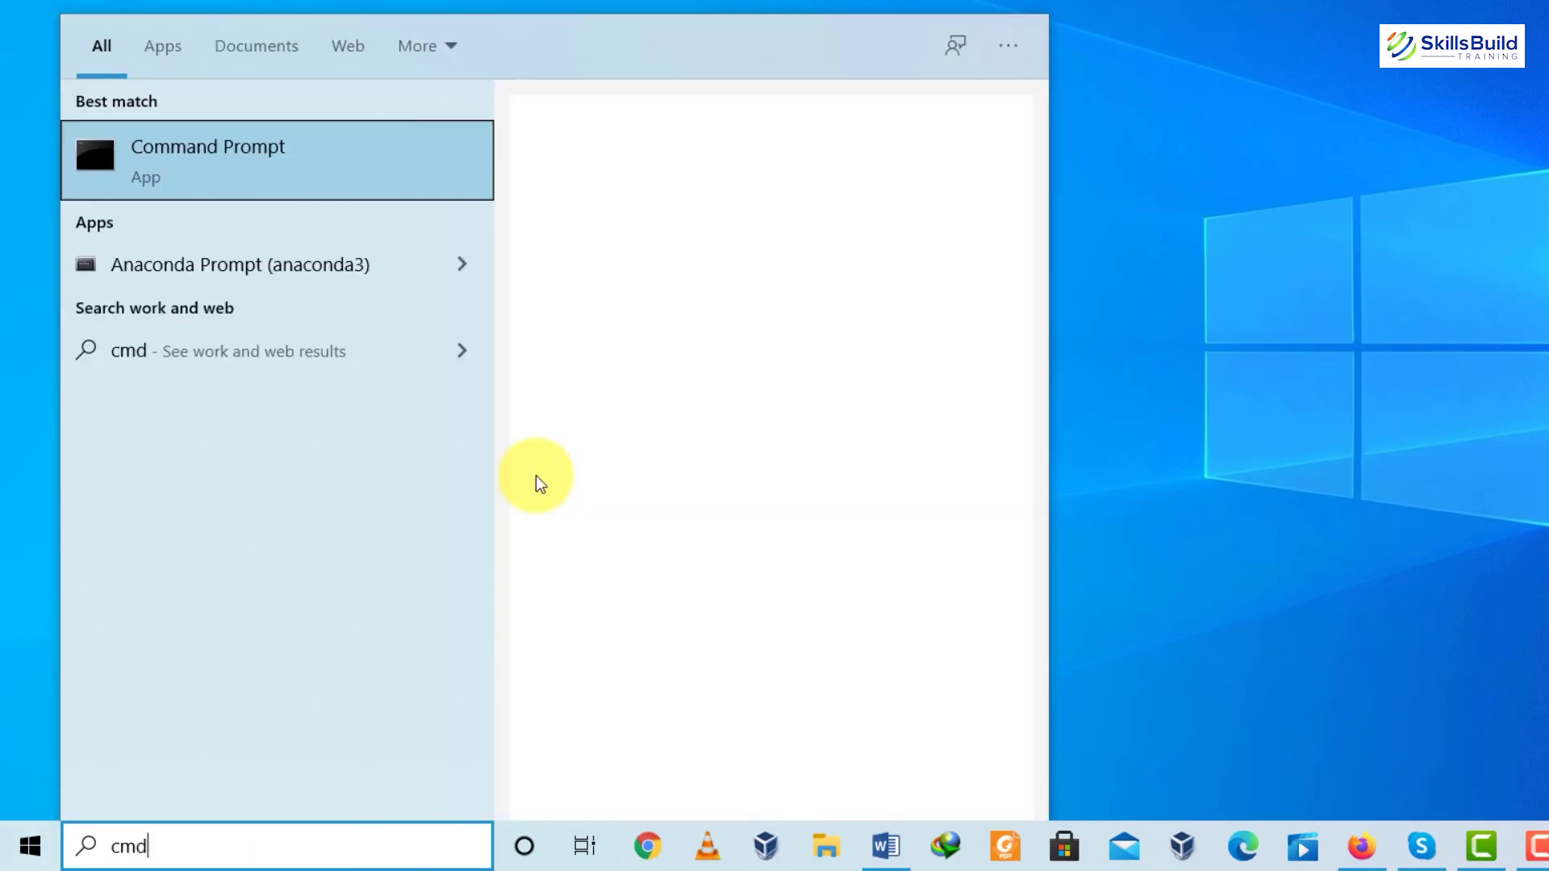
pyautogui.click(289, 150)
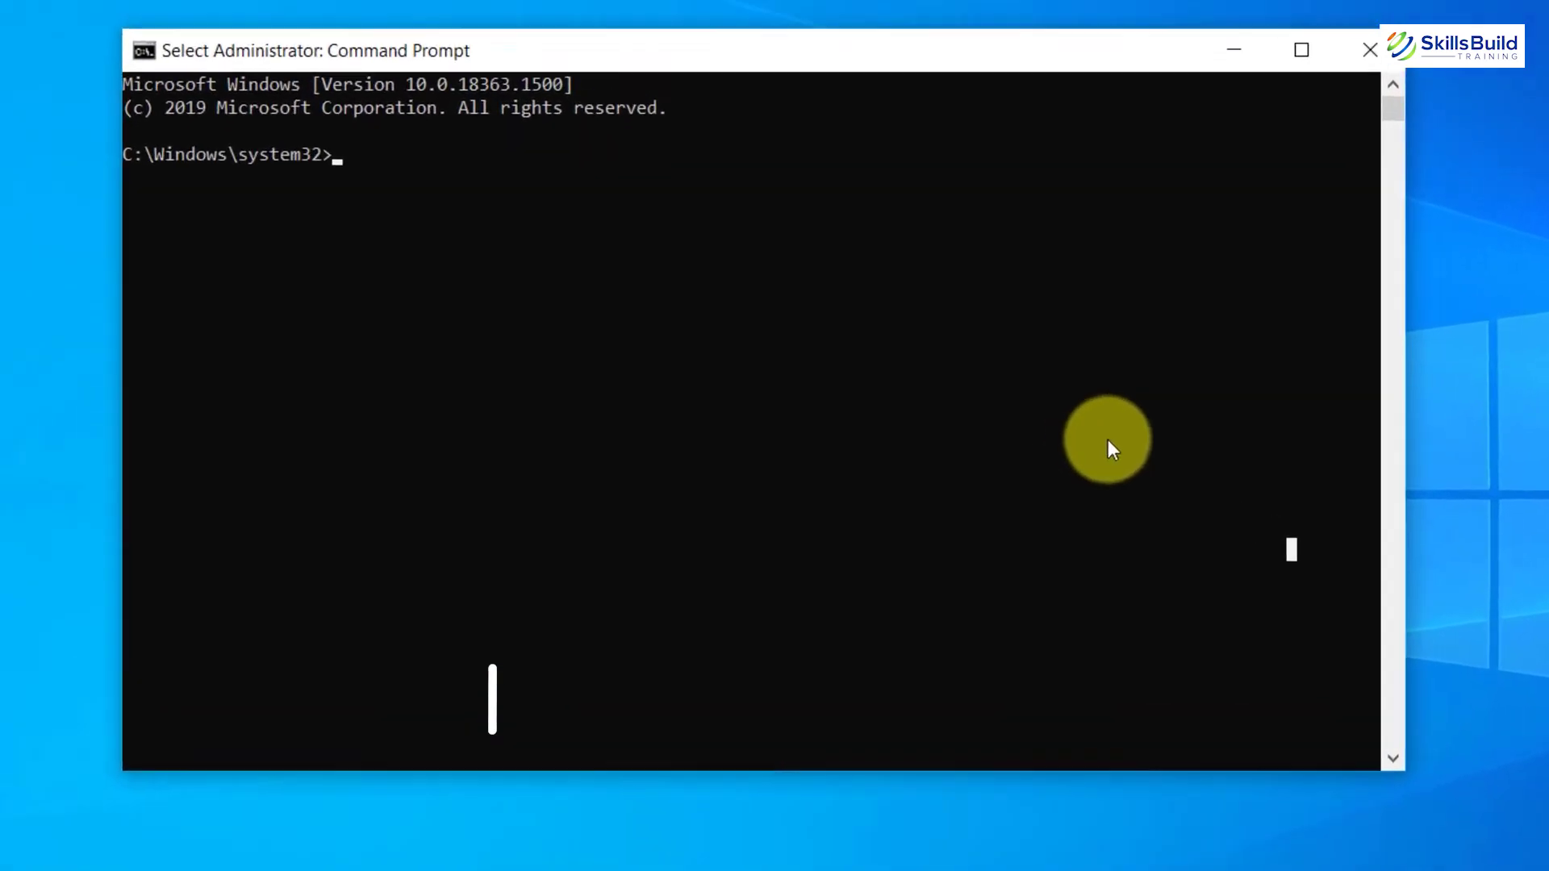
pyautogui.write('ipconfig')
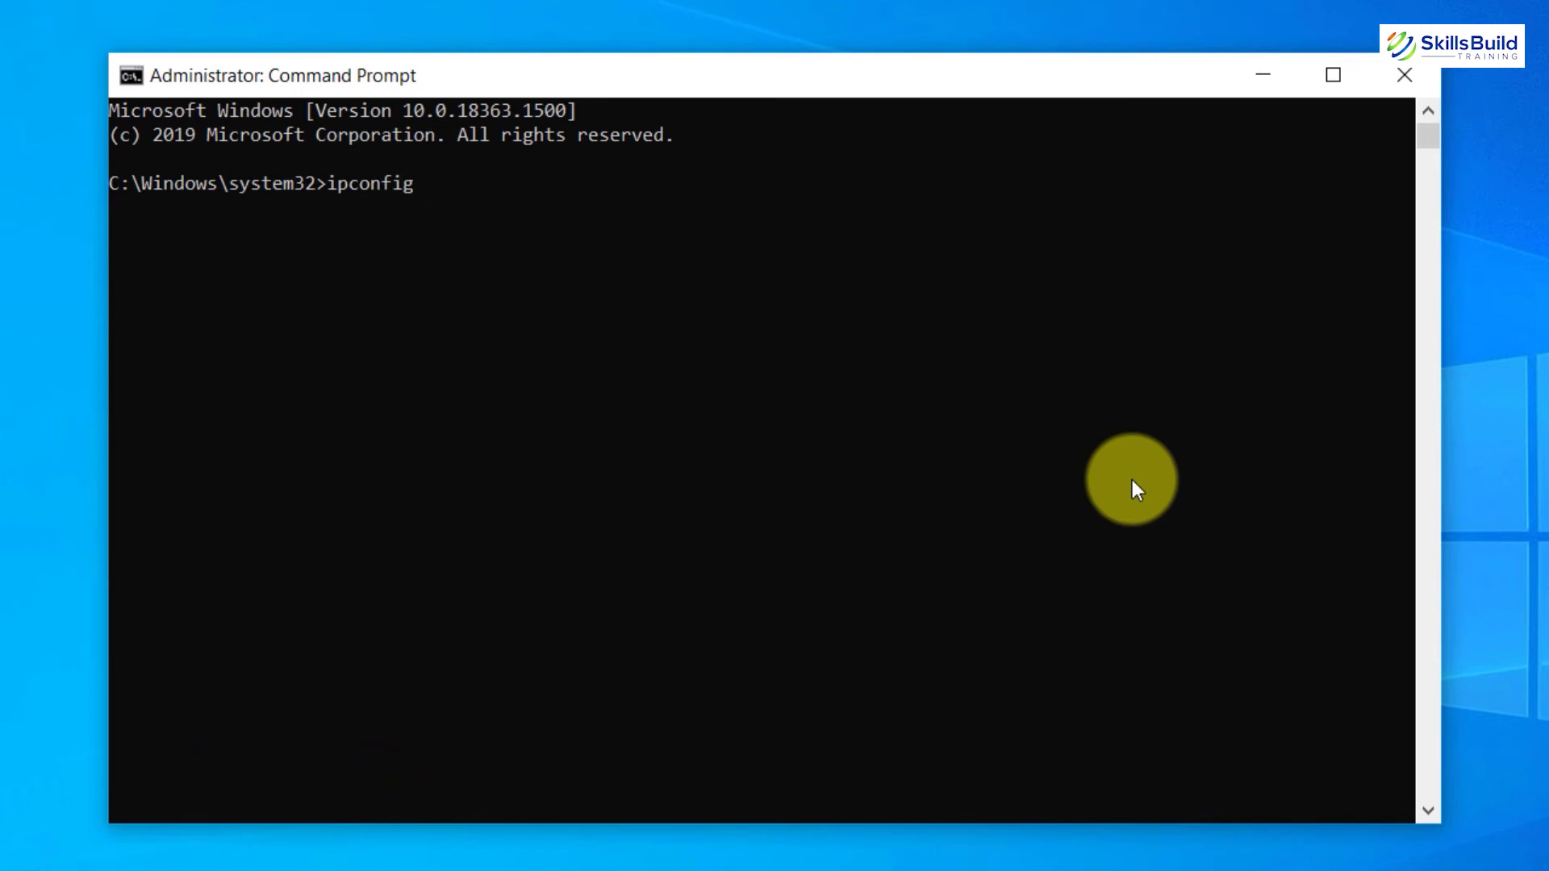
pyautogui.write(' /d')
pyautogui.press('BackSpace')
pyautogui.write('flushdns')
pyautogui.press('Return')
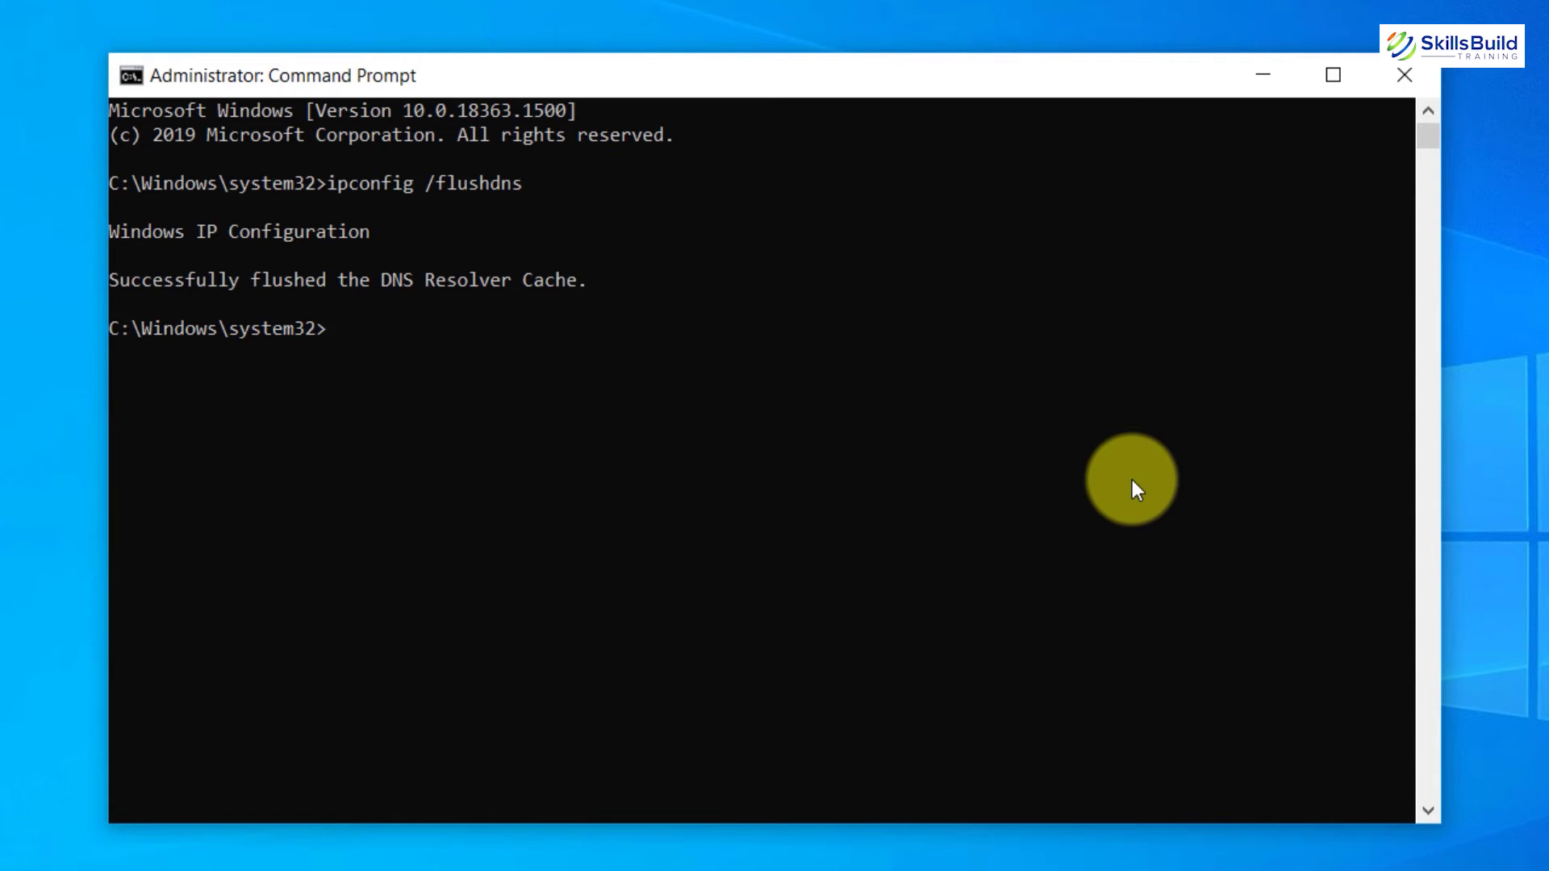
# - Run ipconfig /registerdns and then ipconfig /release
pyautogui.press('Up')
pyautogui.press('BackSpace')
pyautogui.press('BackSpace')
pyautogui.press('BackSpace')
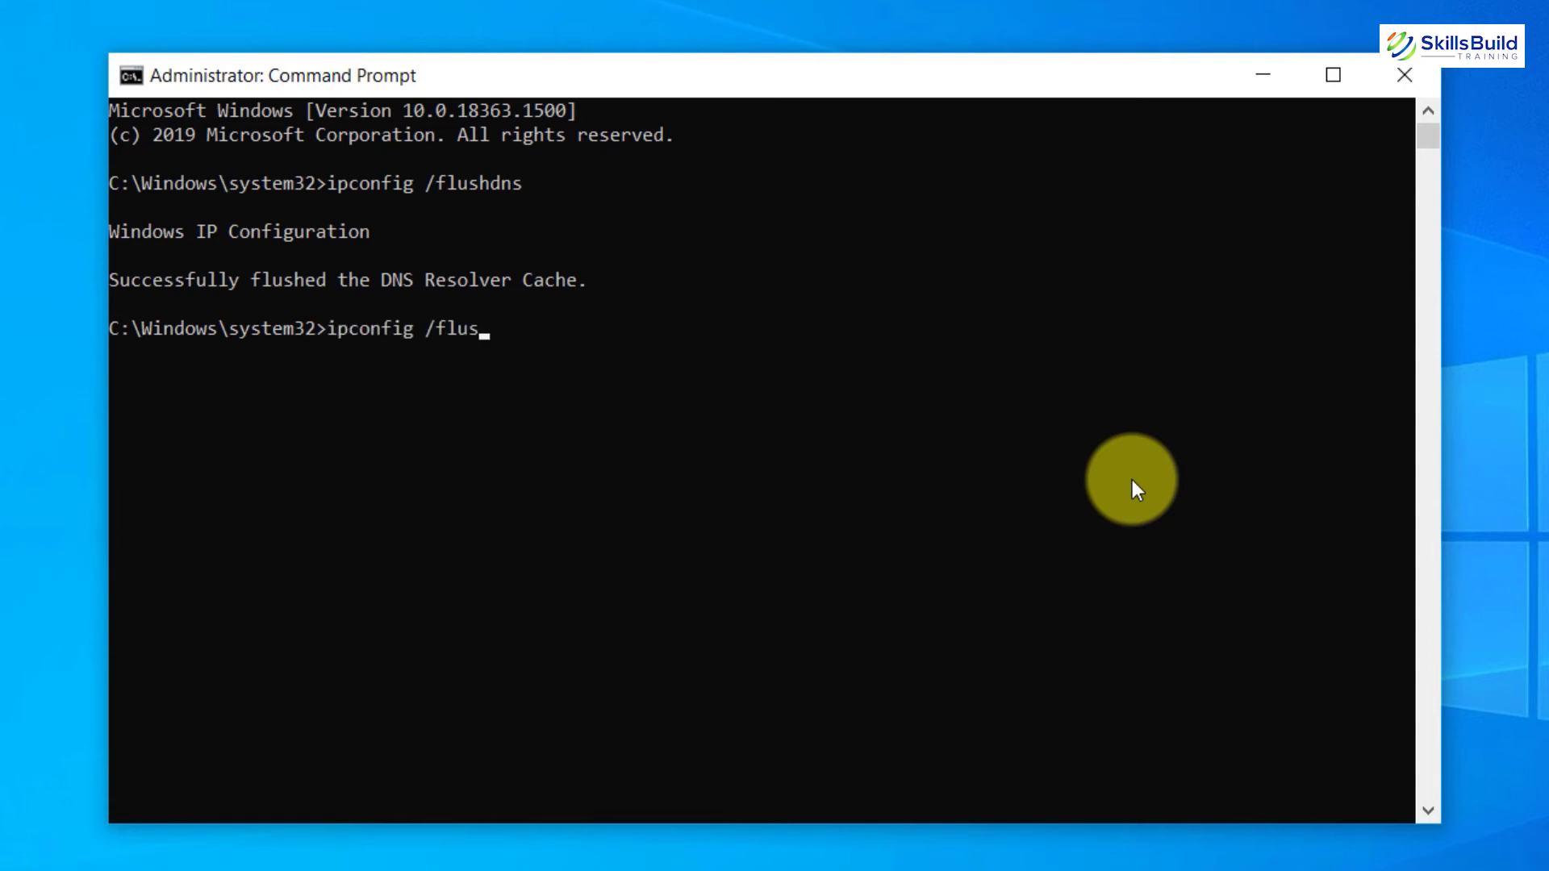
pyautogui.press('BackSpace')
pyautogui.press('BackSpace')
pyautogui.press('BackSpace')
pyautogui.press('BackSpace')
pyautogui.write('registerdns')
pyautogui.press('Return')
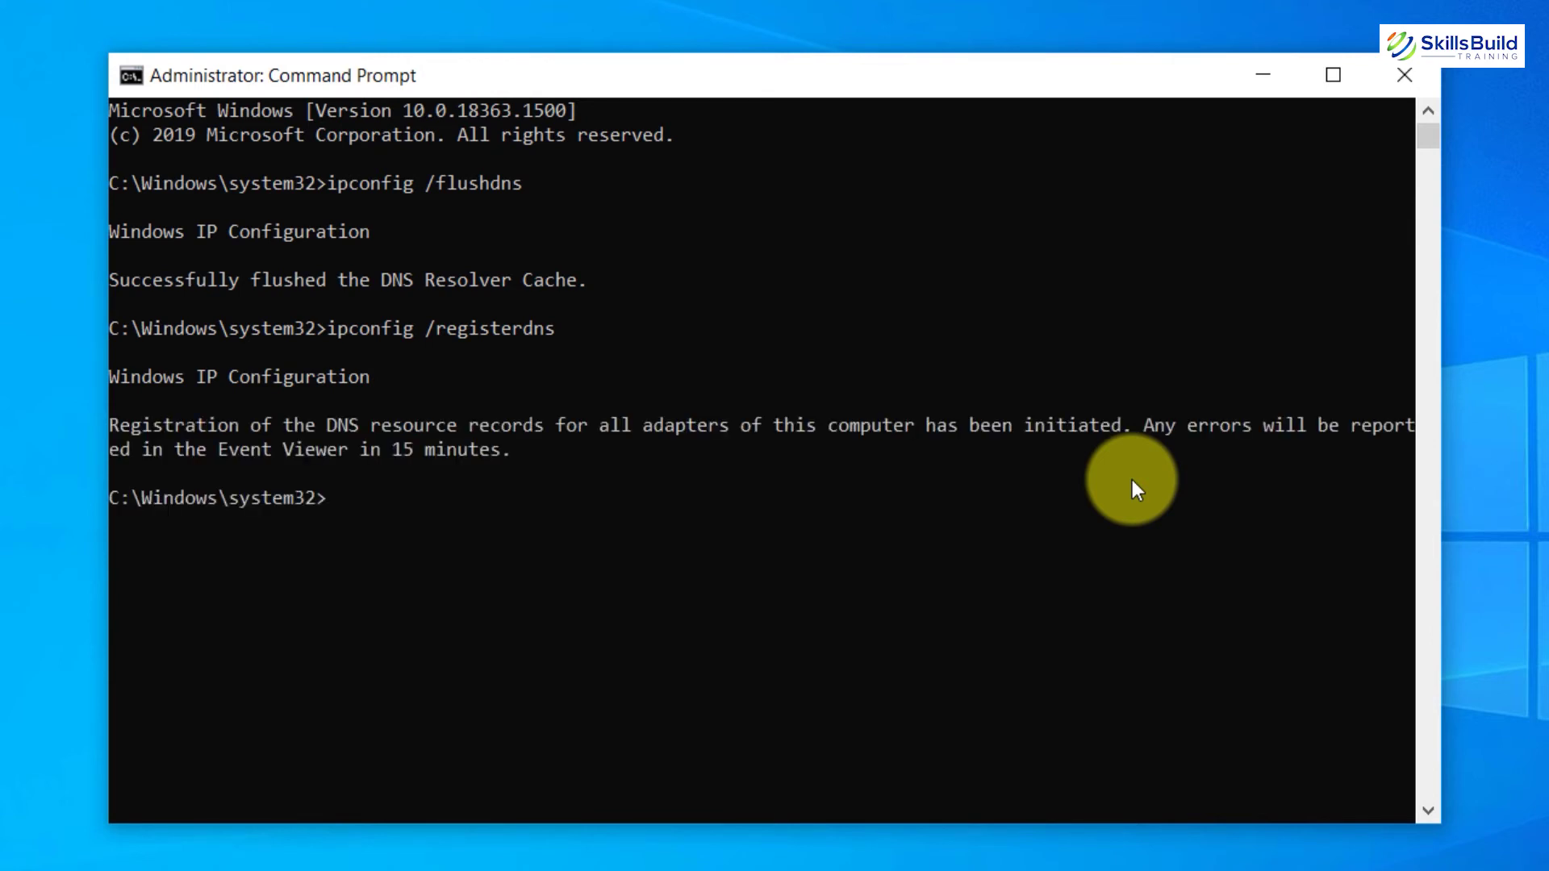
pyautogui.press('Up')
pyautogui.press('BackSpace')
pyautogui.press('BackSpace')
pyautogui.press('BackSpace')
pyautogui.press('BackSpace')
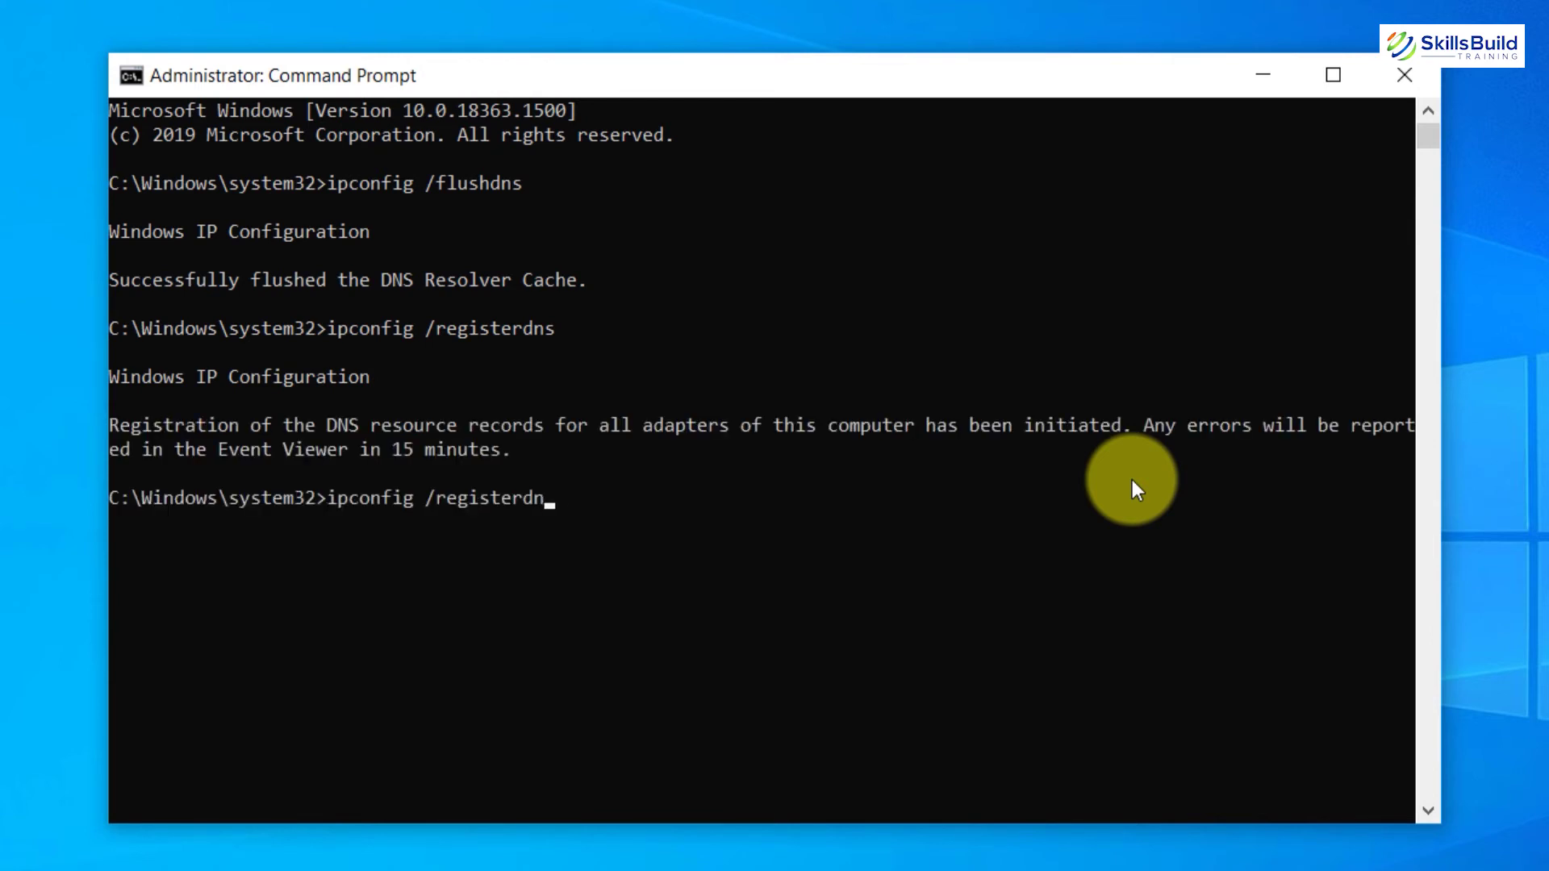
pyautogui.press('BackSpace')
pyautogui.press('BackSpace')
pyautogui.press('BackSpace')
pyautogui.press('BackSpace')
pyautogui.press('BackSpace')
pyautogui.press('BackSpace')
pyautogui.write('elease')
pyautogui.press('Return')
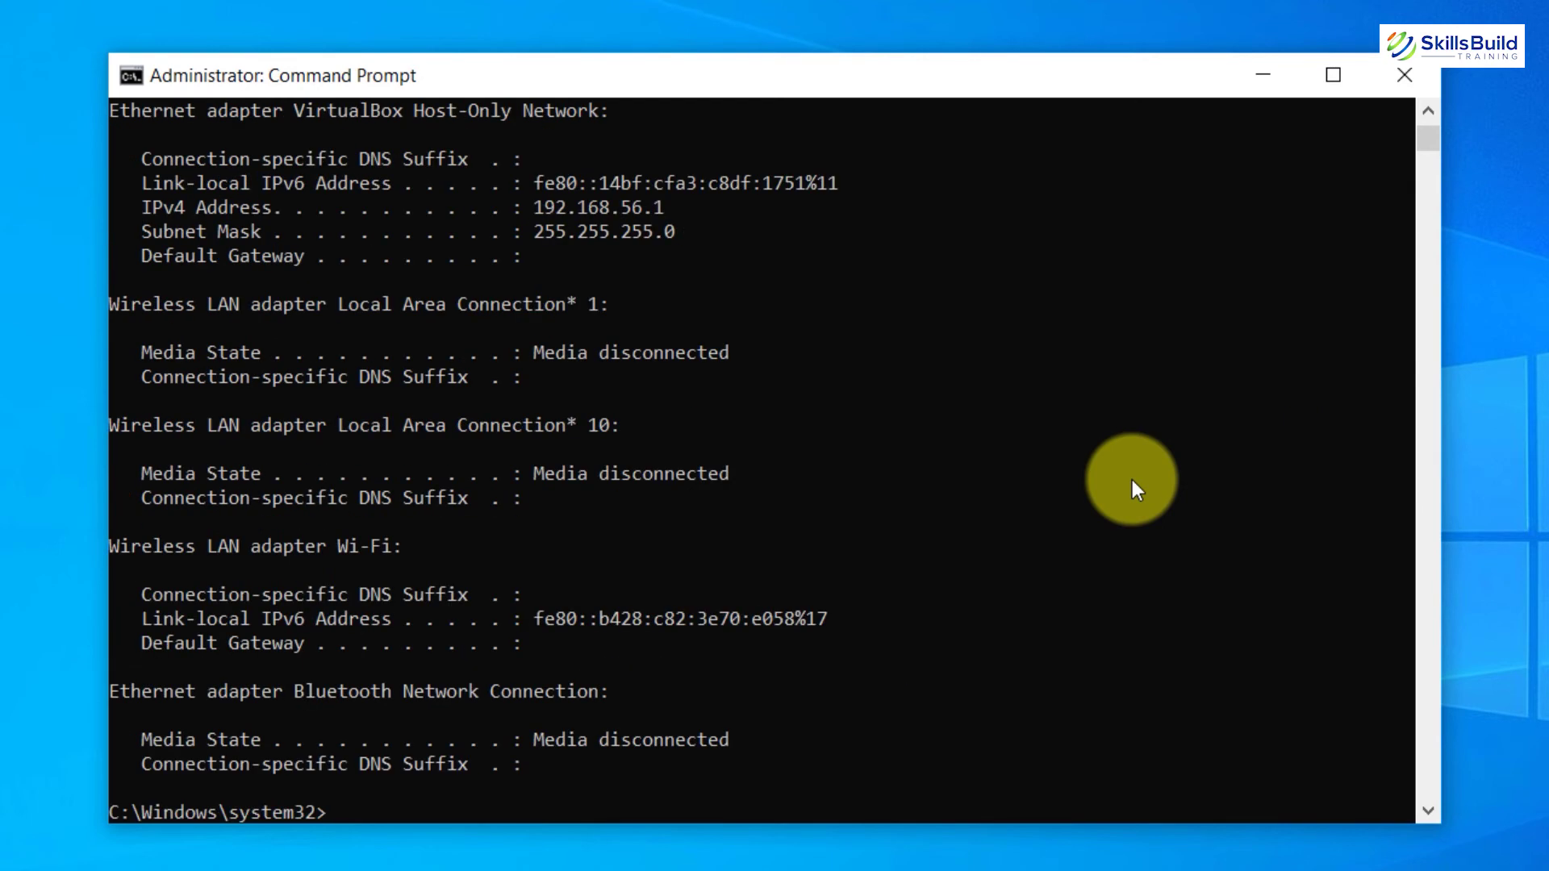
# - Run ipconfig /renew followed by netsh winsock reset
pyautogui.press('Up')
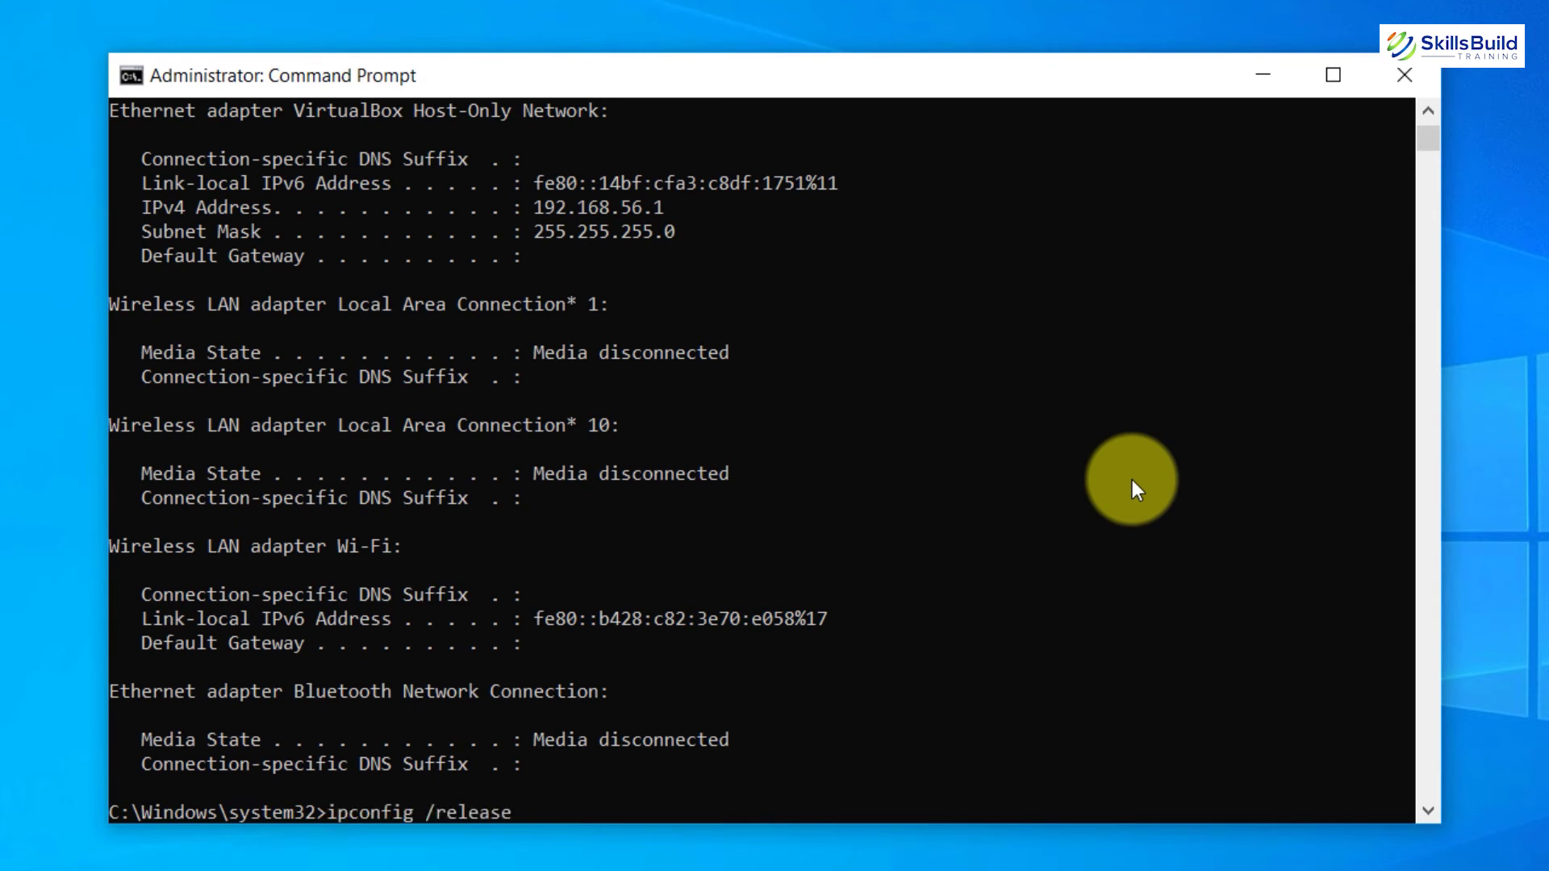
pyautogui.press('BackSpace')
pyautogui.press('BackSpace')
pyautogui.press('BackSpace')
pyautogui.press('BackSpace')
pyautogui.press('BackSpace')
pyautogui.write('new')
pyautogui.press('Return')
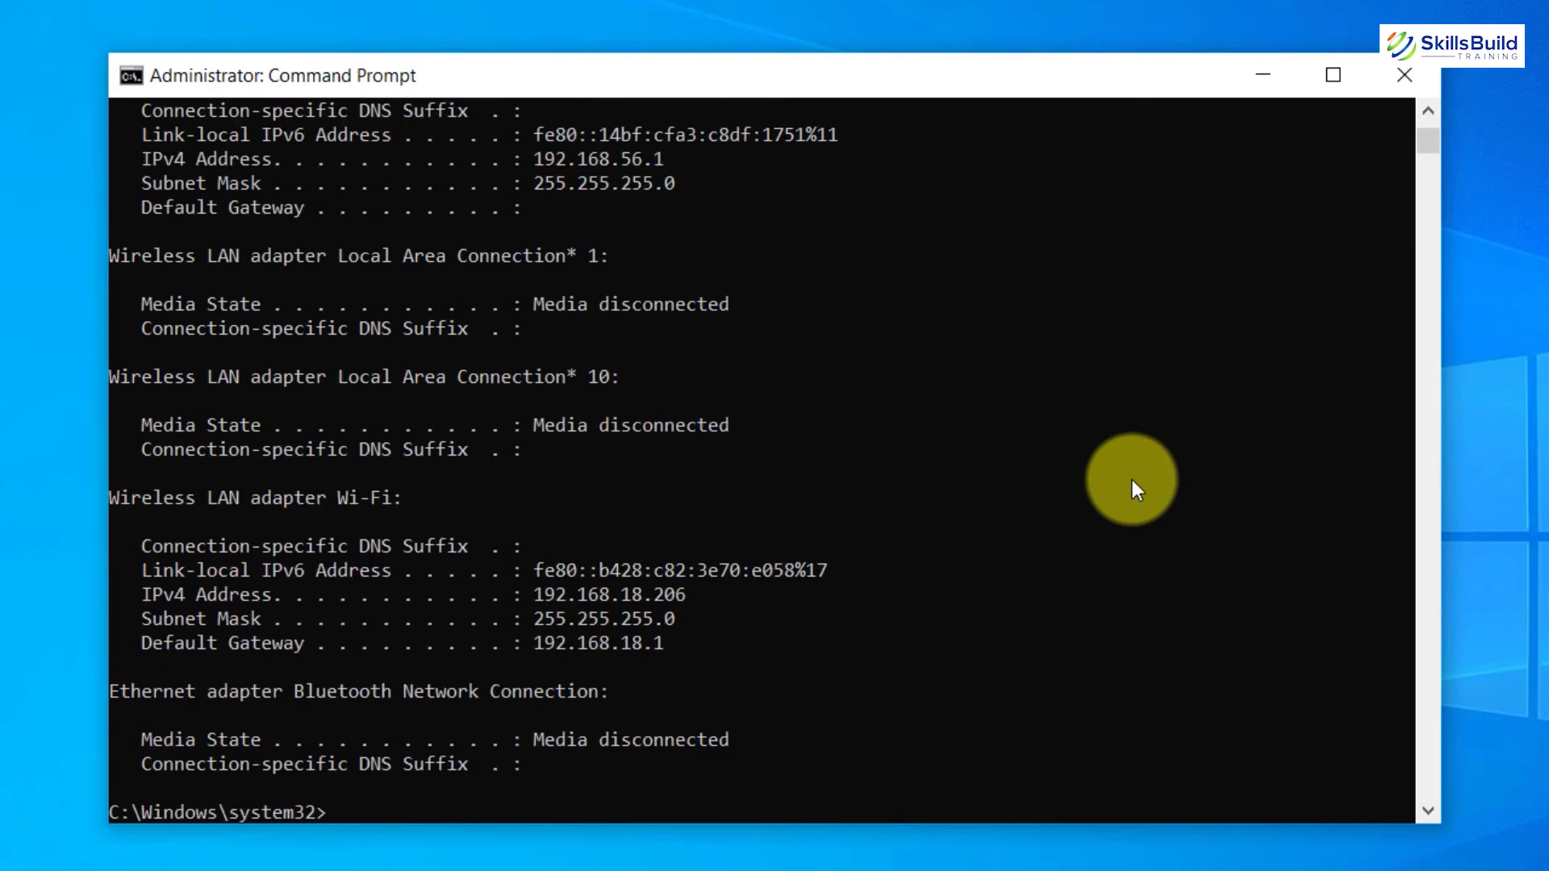
pyautogui.write('netsh winsock reset')
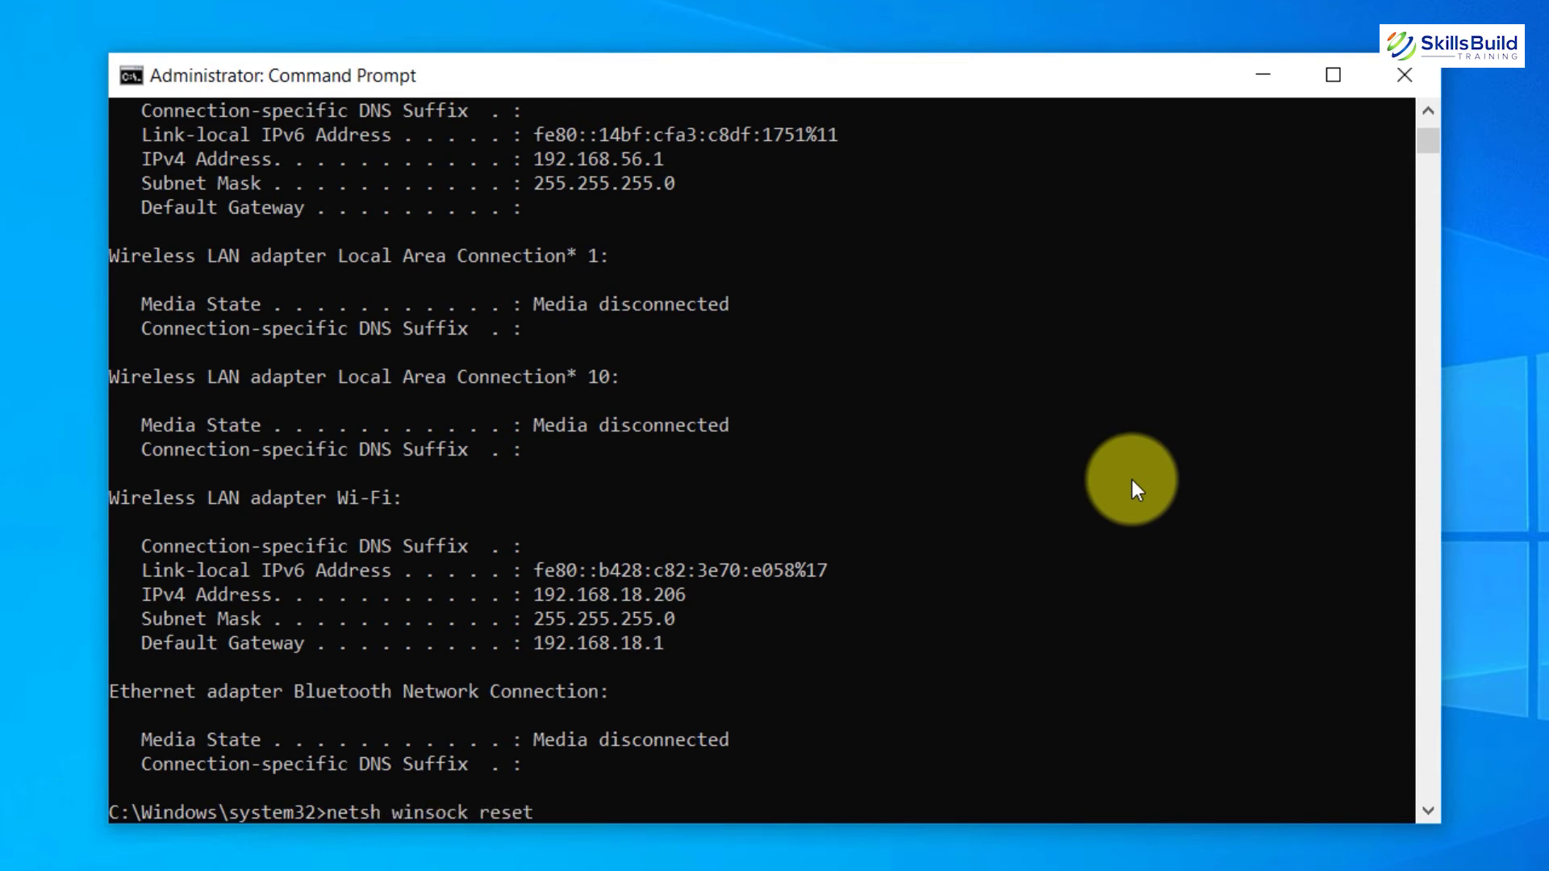
pyautogui.press('Return')
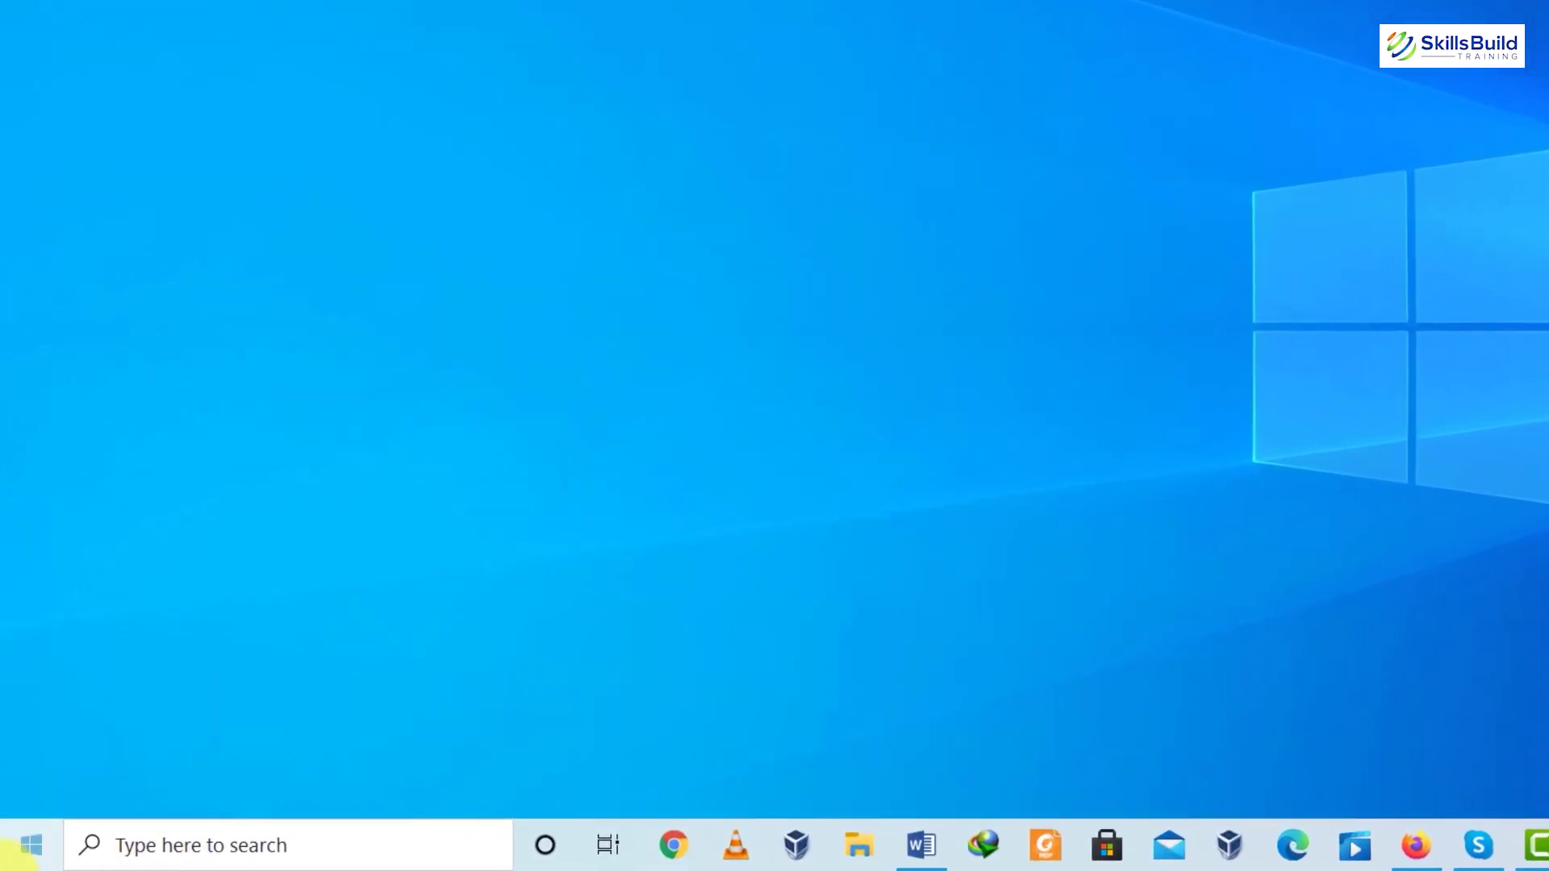
# - Open the %temp% folder through the Run dialog
pyautogui.rightClick(31, 847)
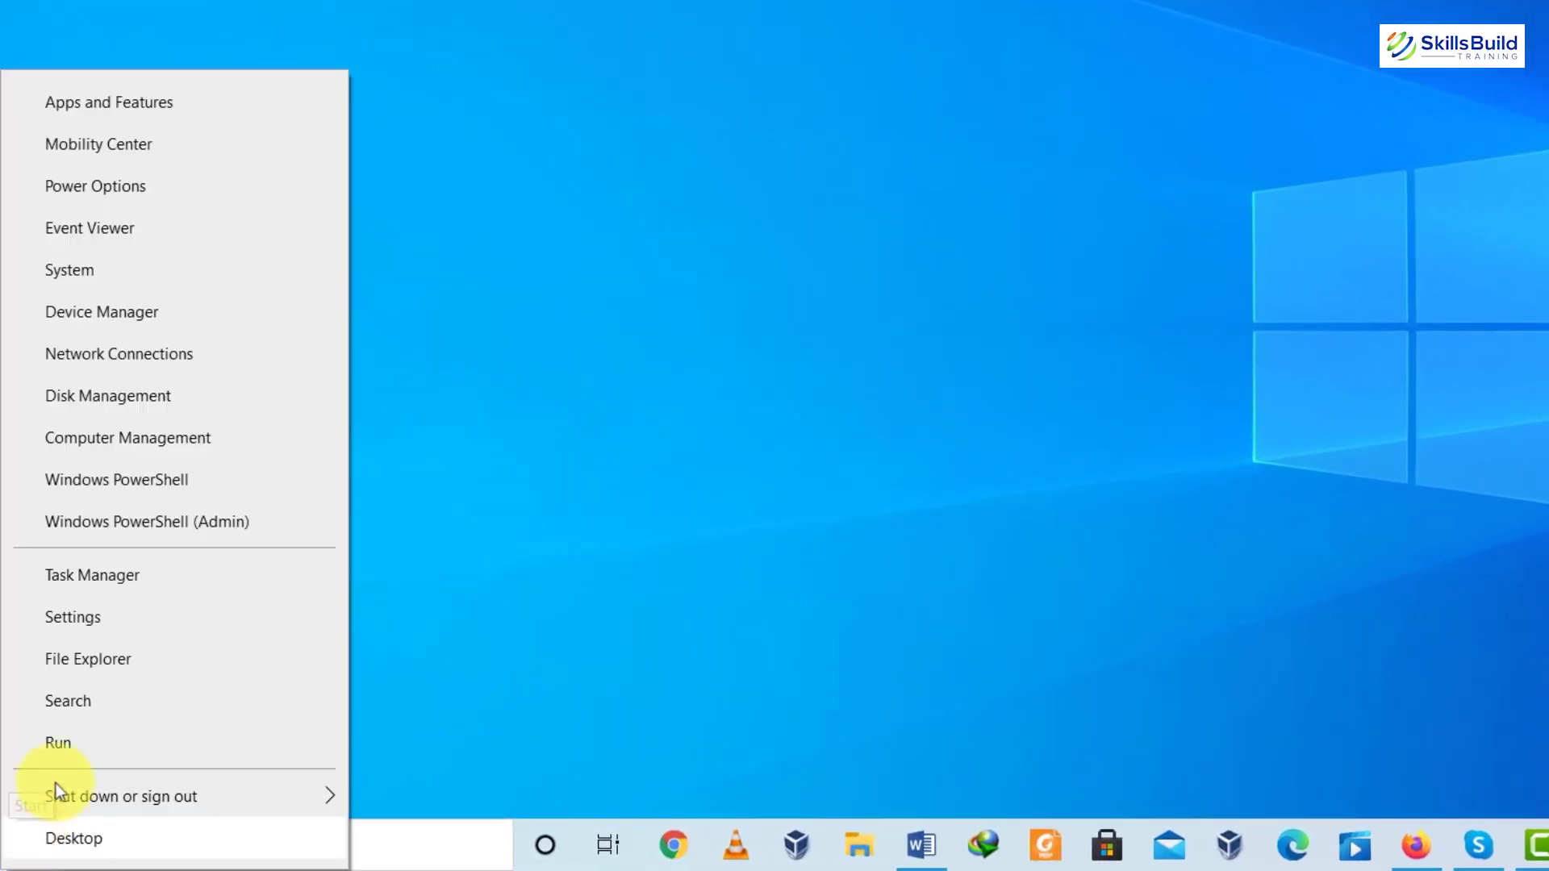
pyautogui.click(80, 740)
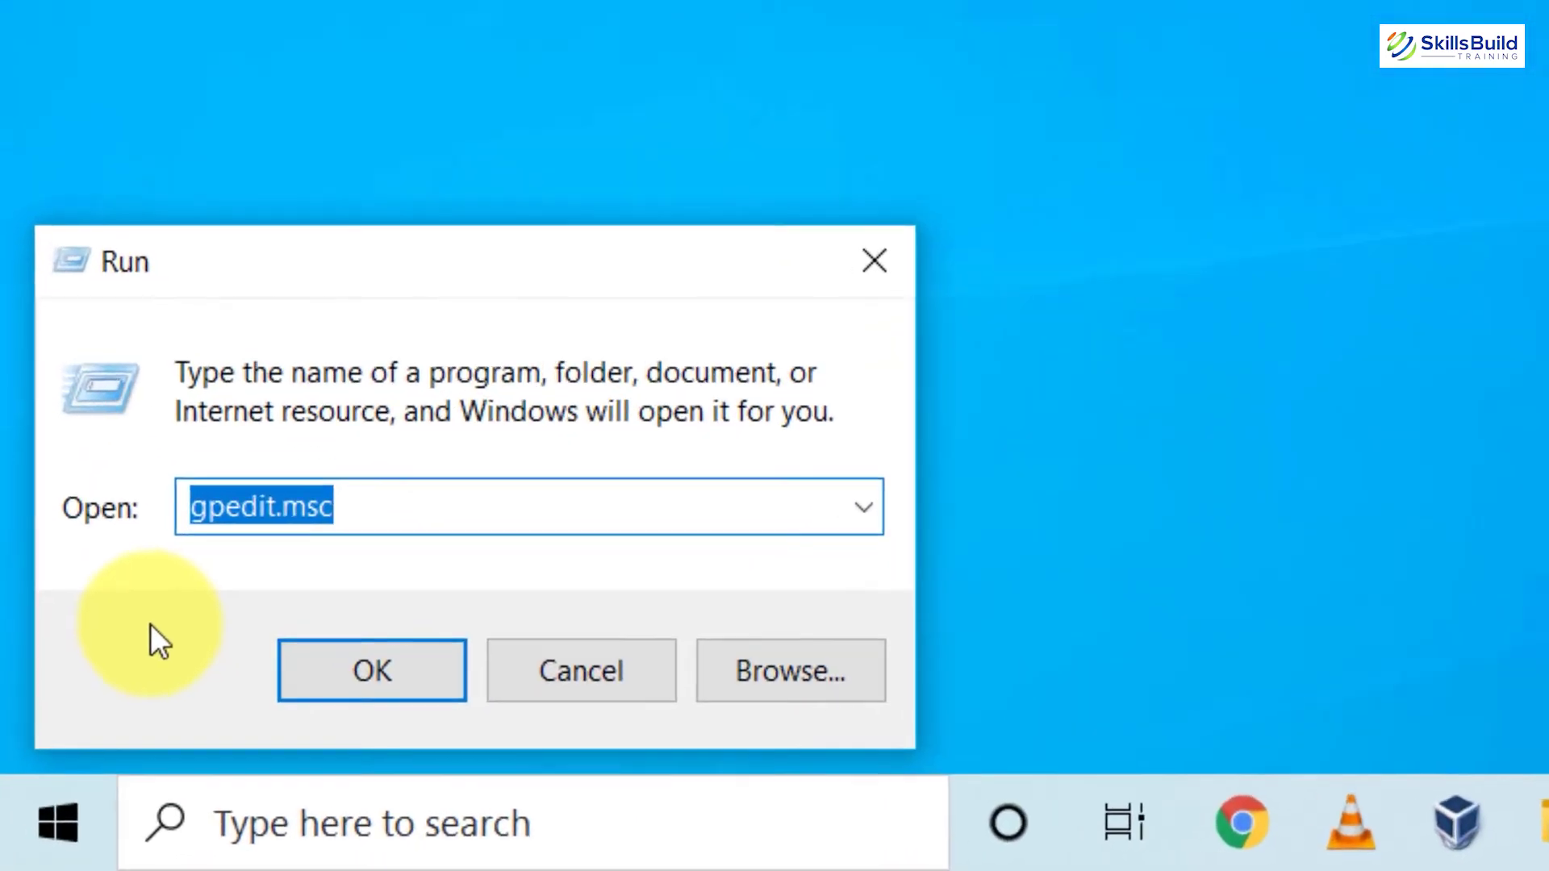
pyautogui.write('%t')
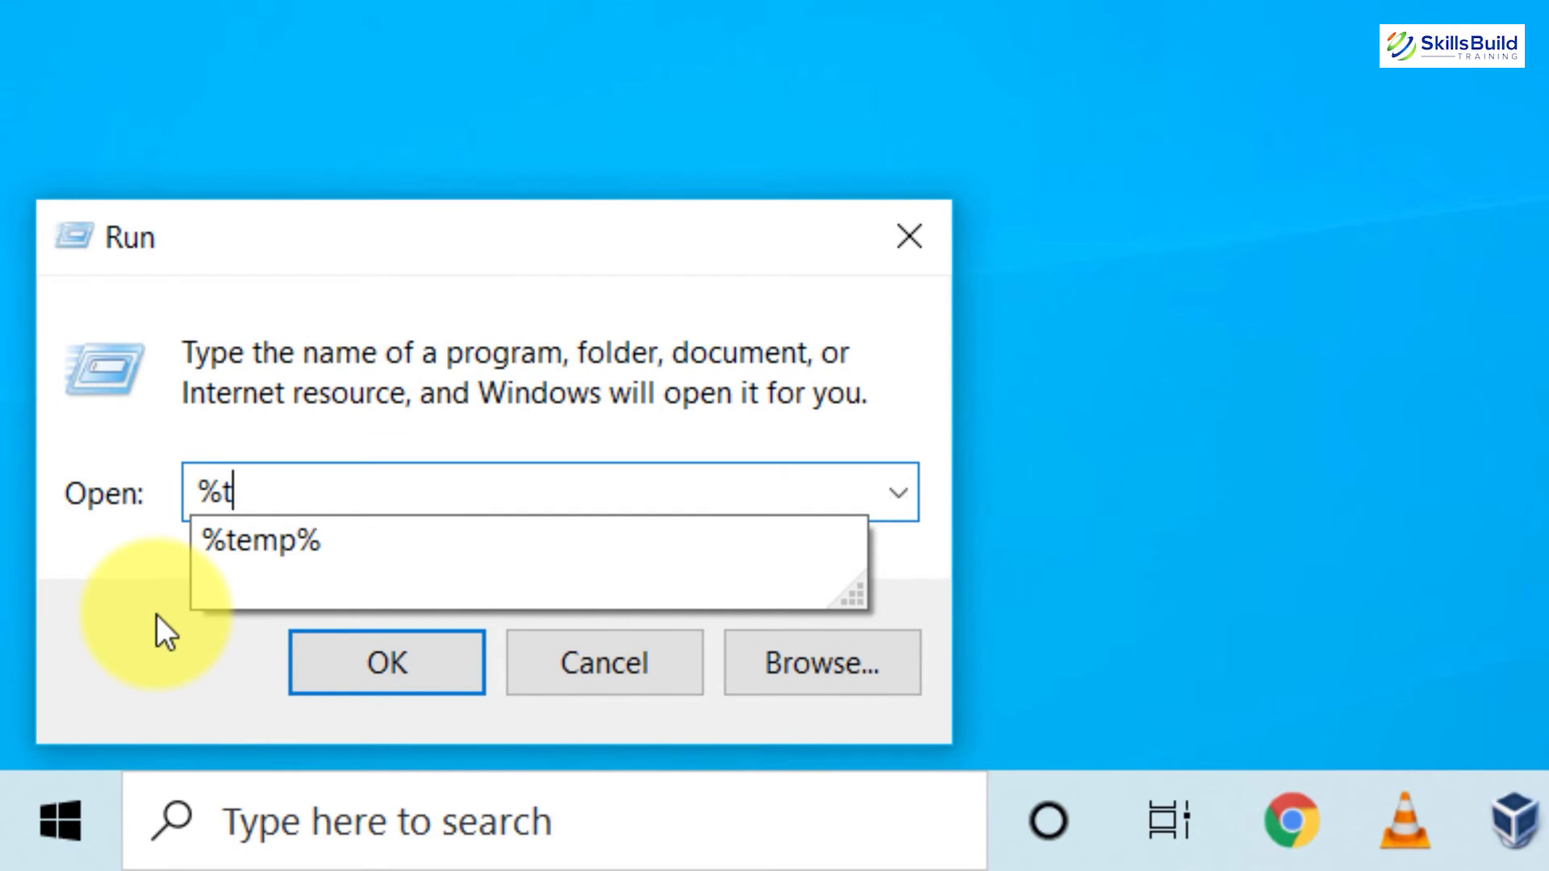
pyautogui.write('emp%')
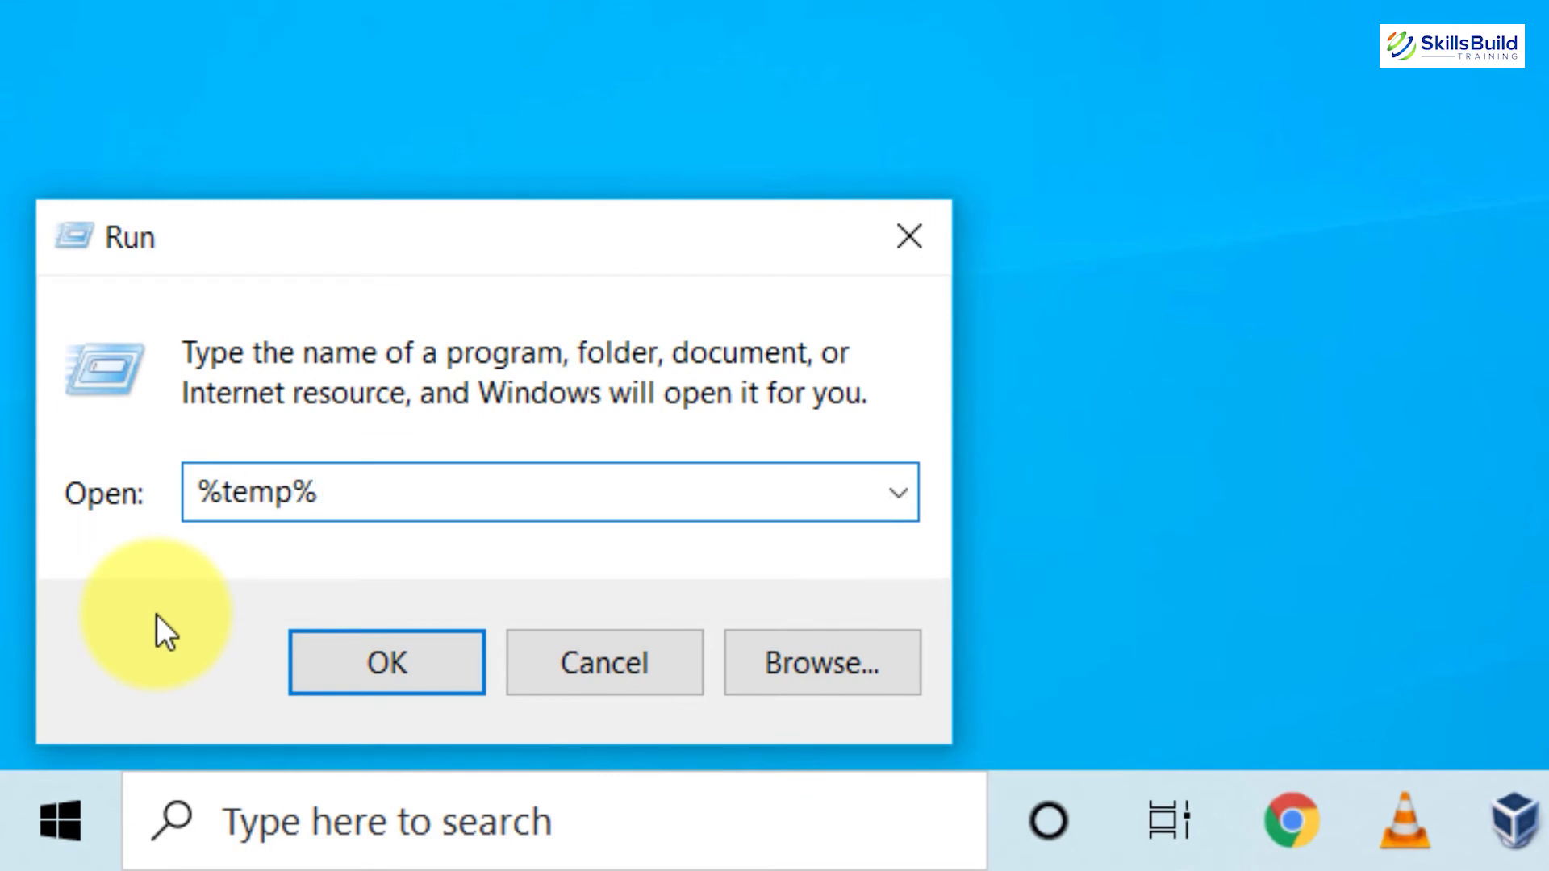
pyautogui.press('Return')
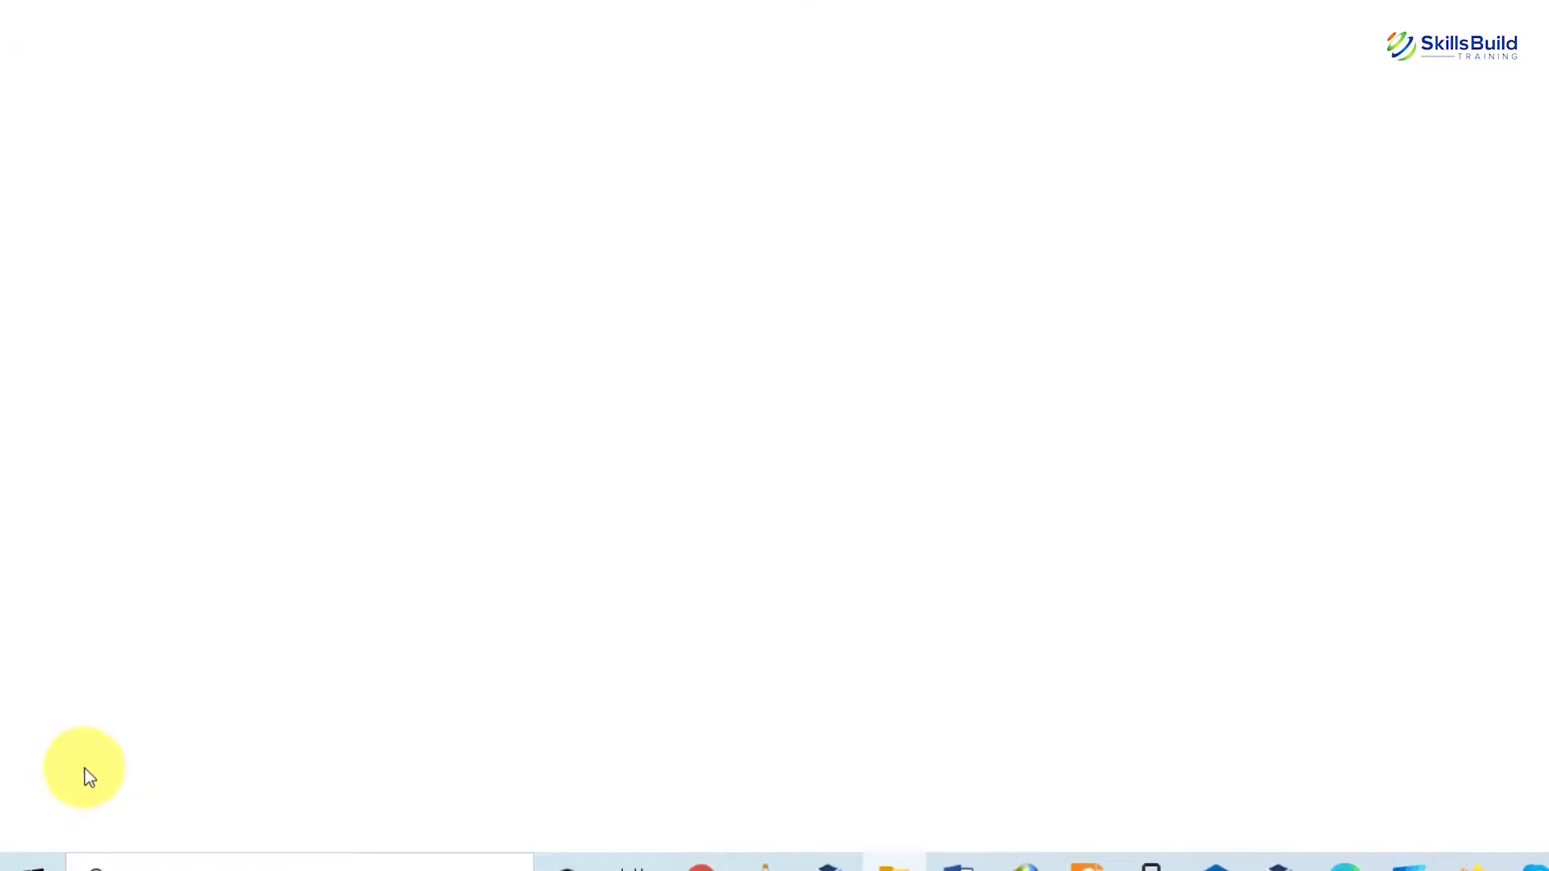
# - Select all items in the Temp folder and delete them
pyautogui.click(522, 656)
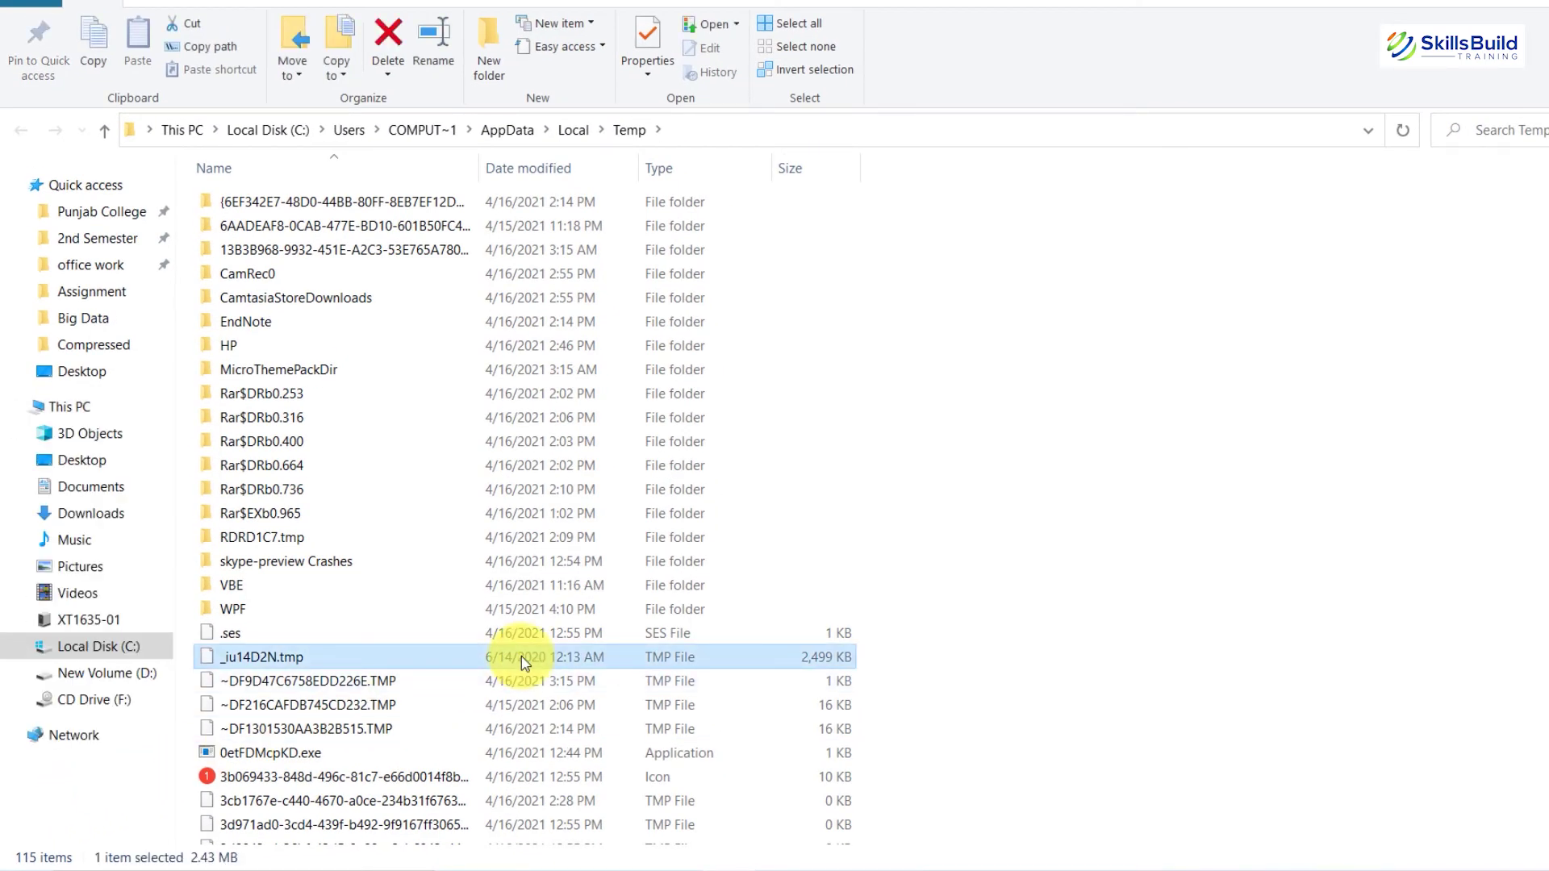
pyautogui.hotkey('ctrl', 'a')
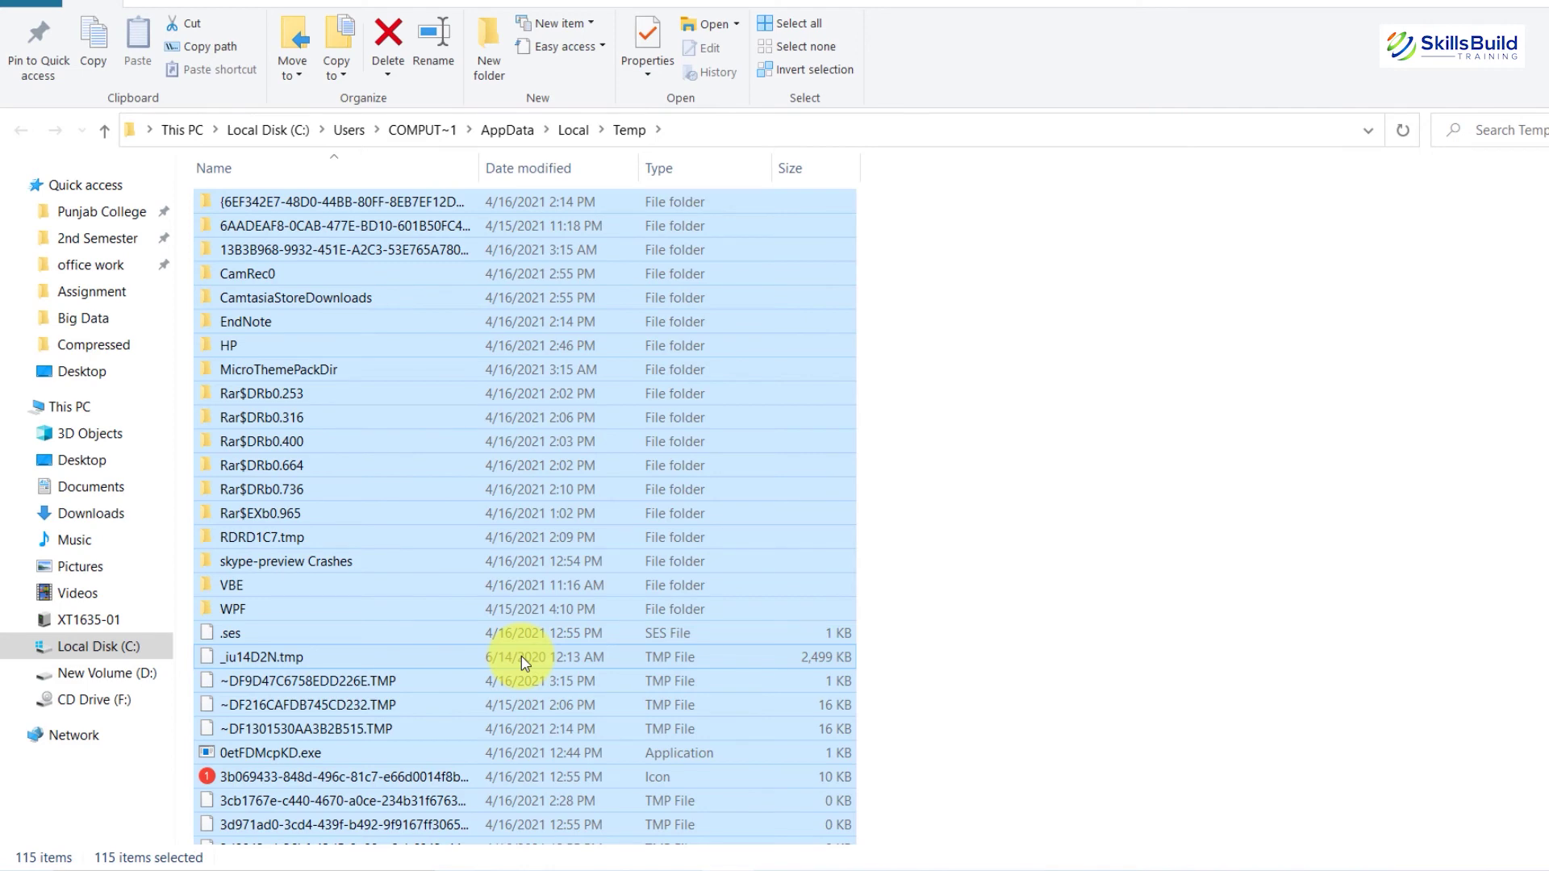
pyautogui.rightClick(353, 264)
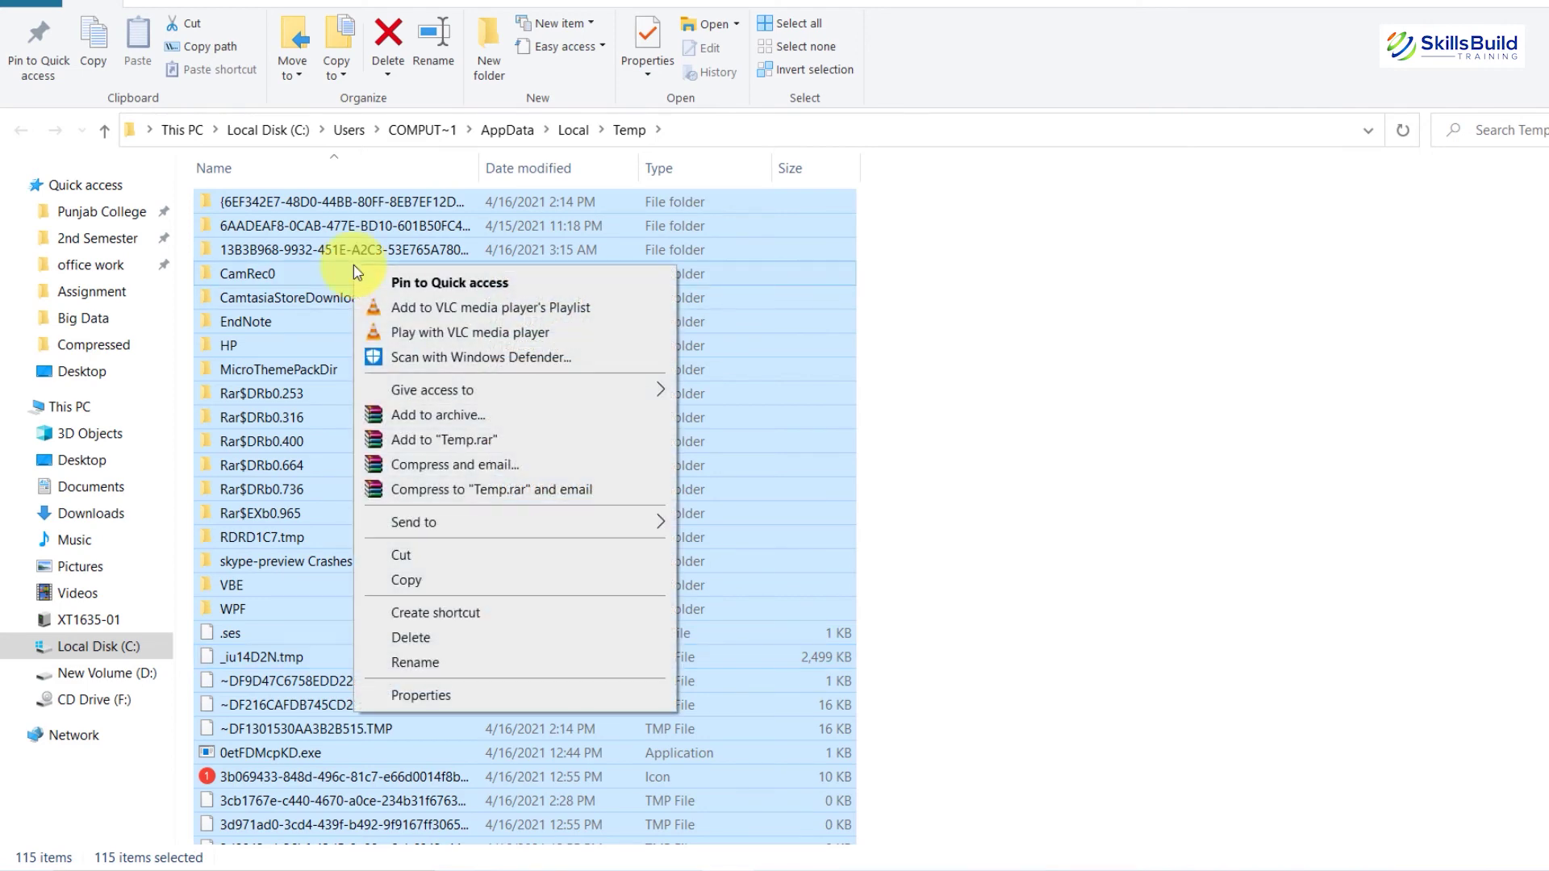
pyautogui.click(413, 638)
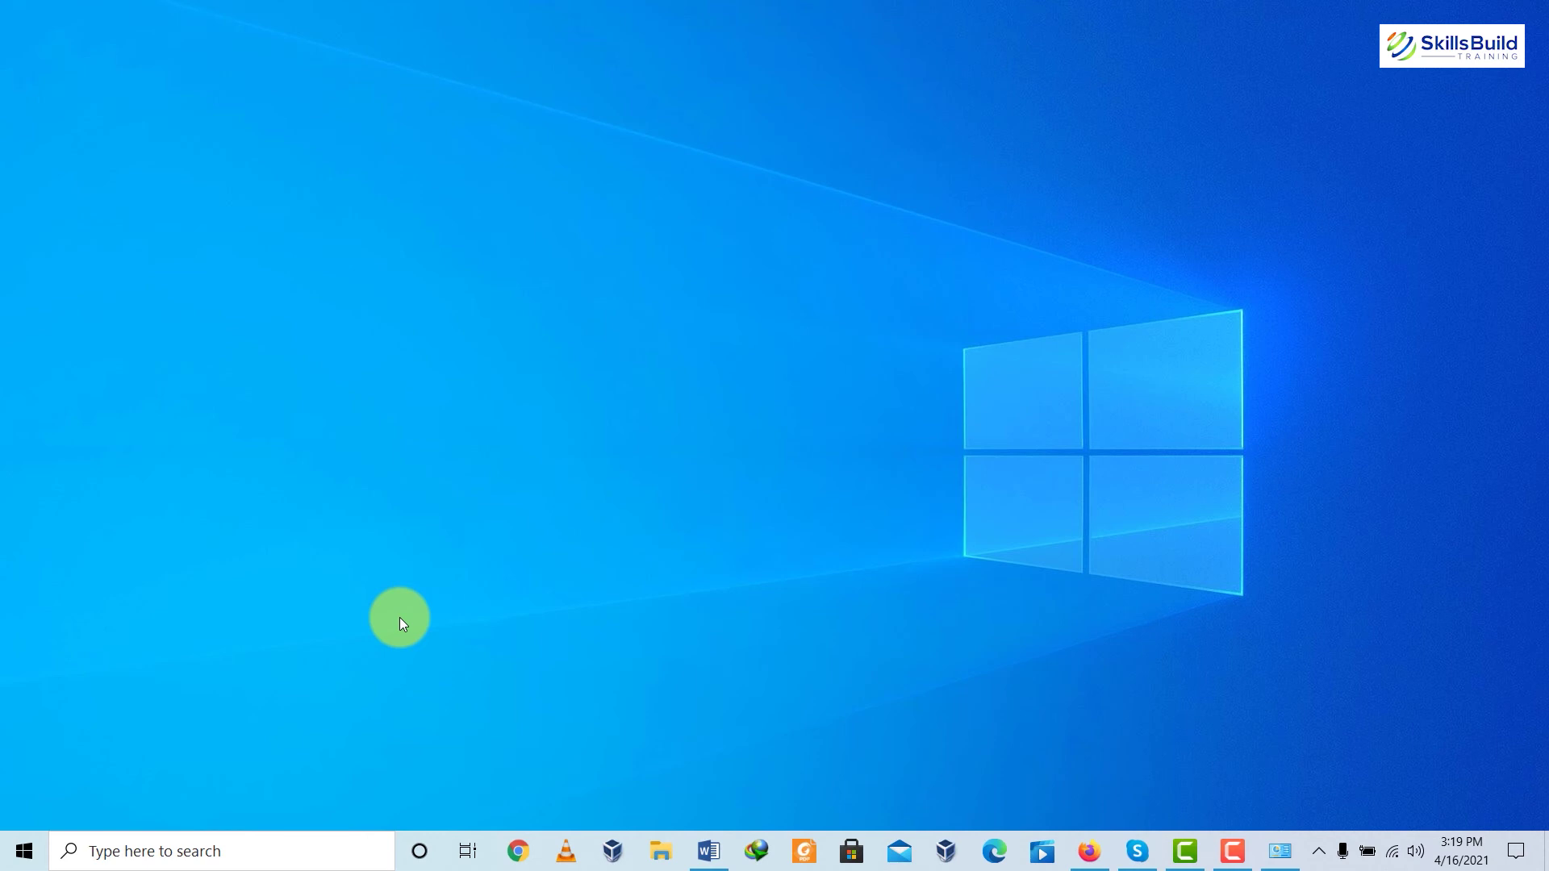
# - In Chrome, clear all-time history, cookies, cached images and files and site data, keeping passwords
pyautogui.press('super+1')
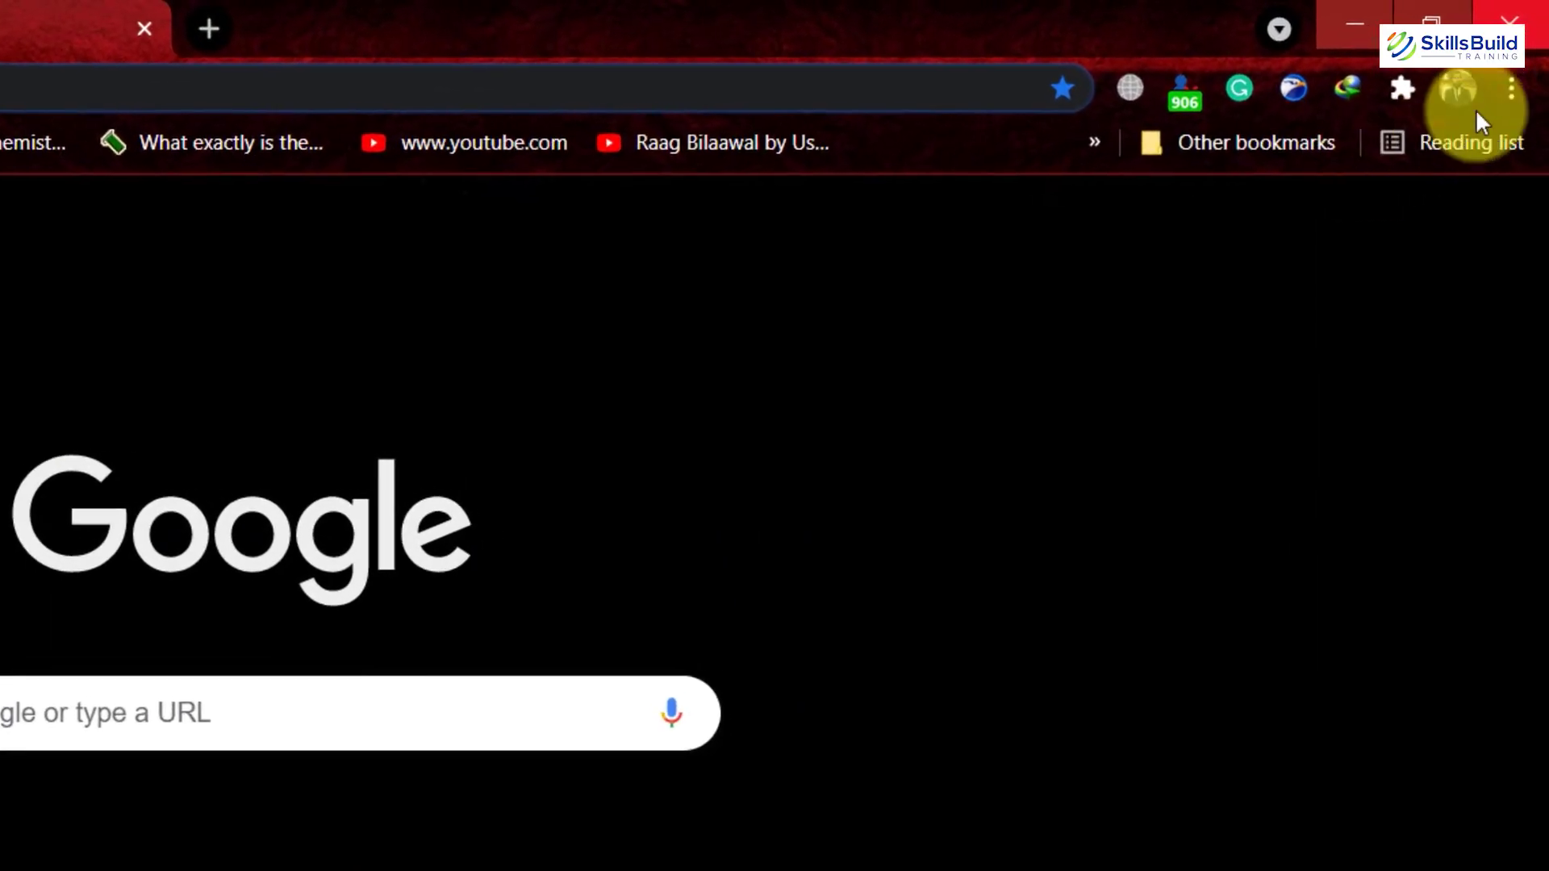
pyautogui.click(1492, 63)
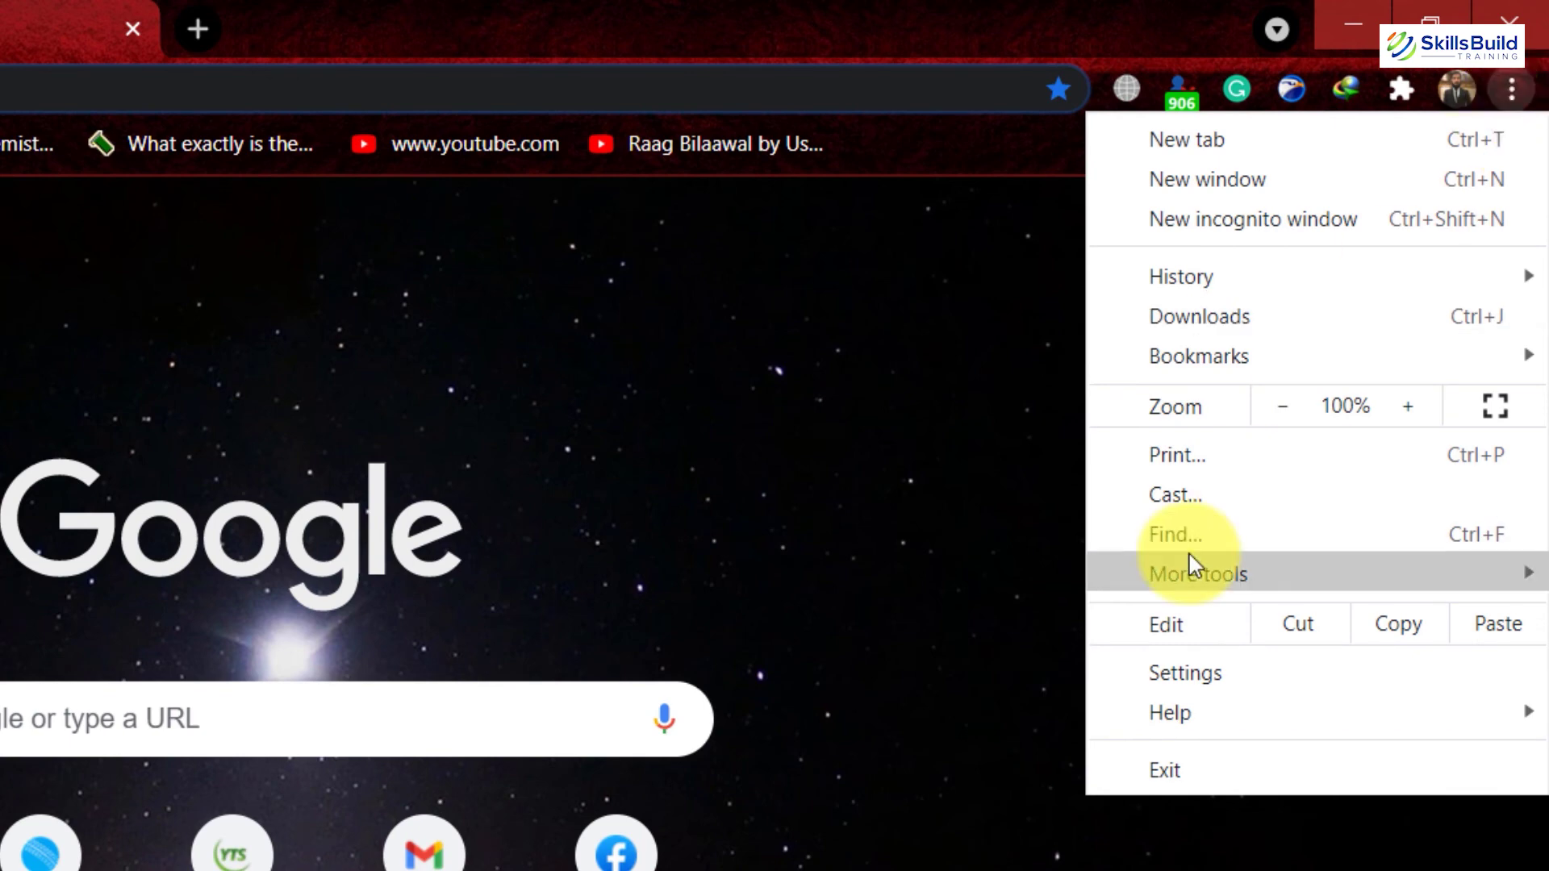
pyautogui.moveTo(1189, 552)
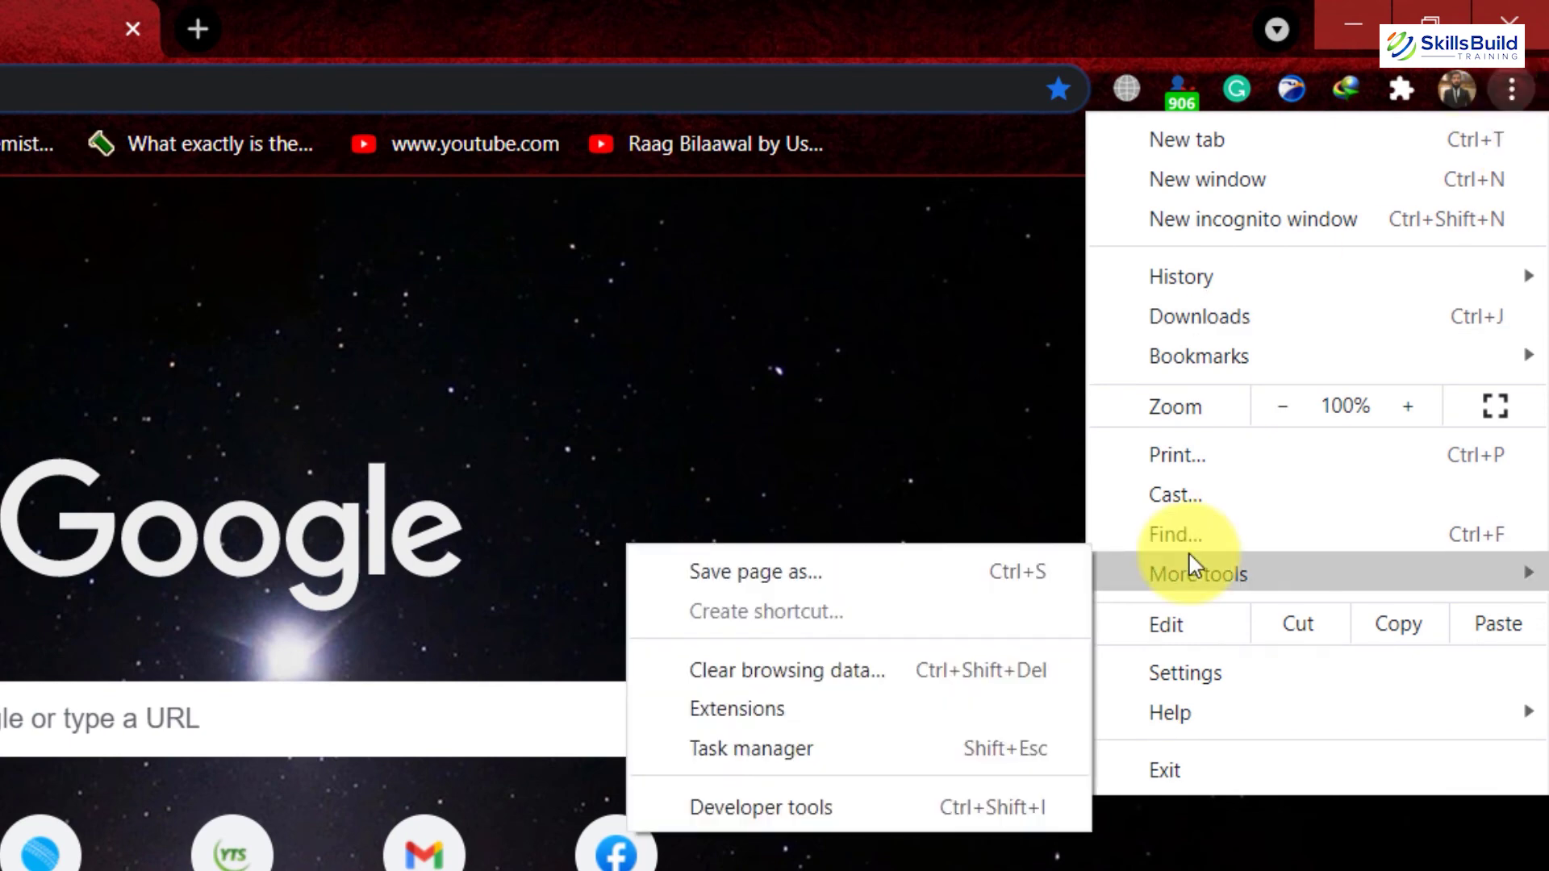
pyautogui.click(811, 674)
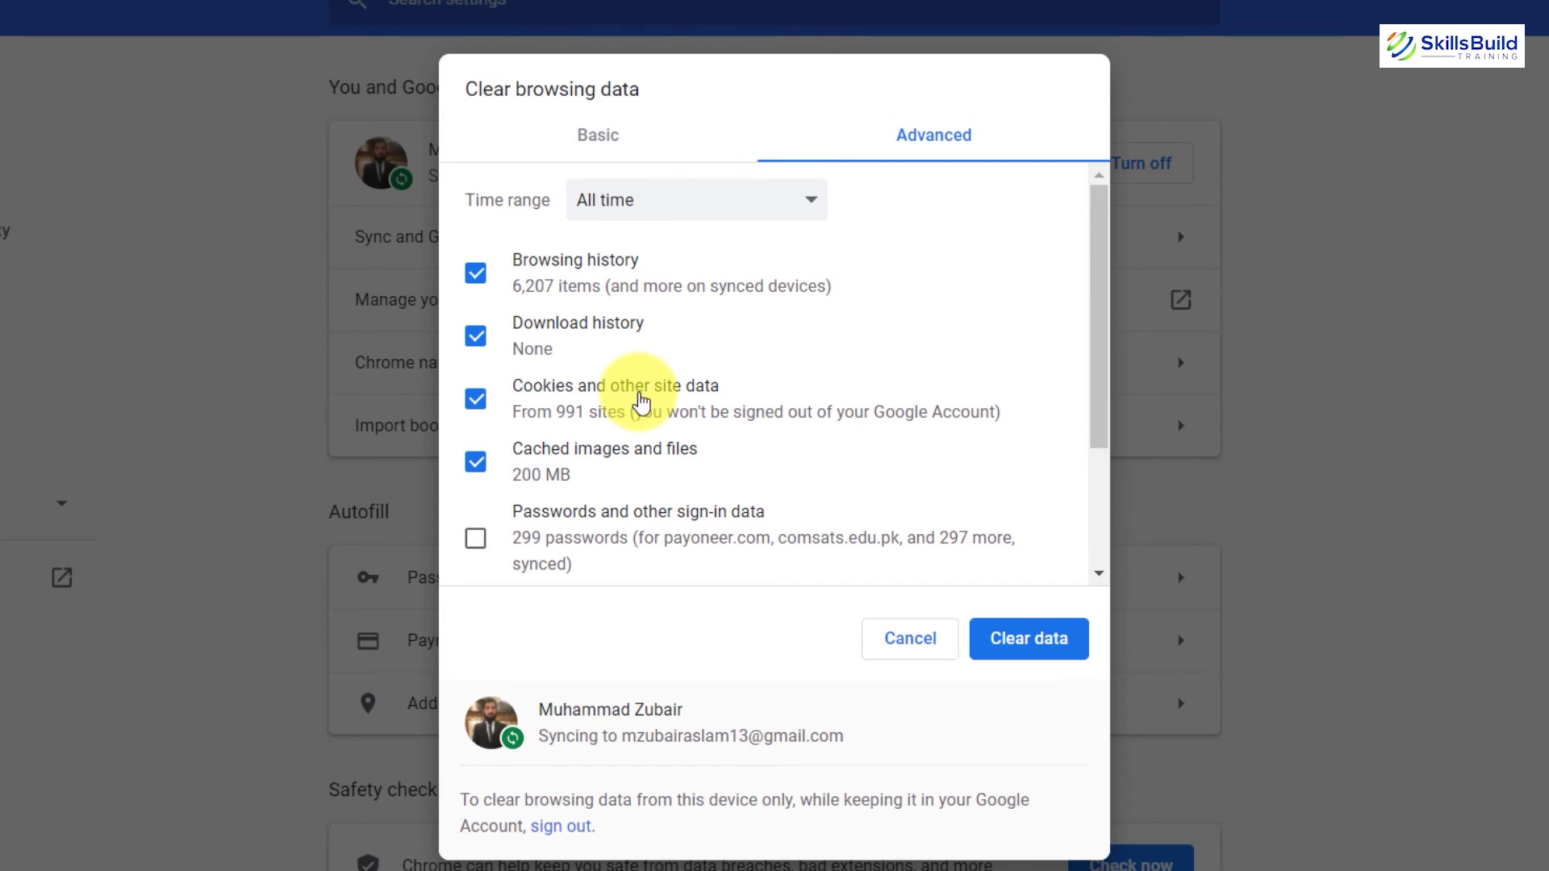
pyautogui.moveTo(1099, 355); pyautogui.dragTo(1097, 493)
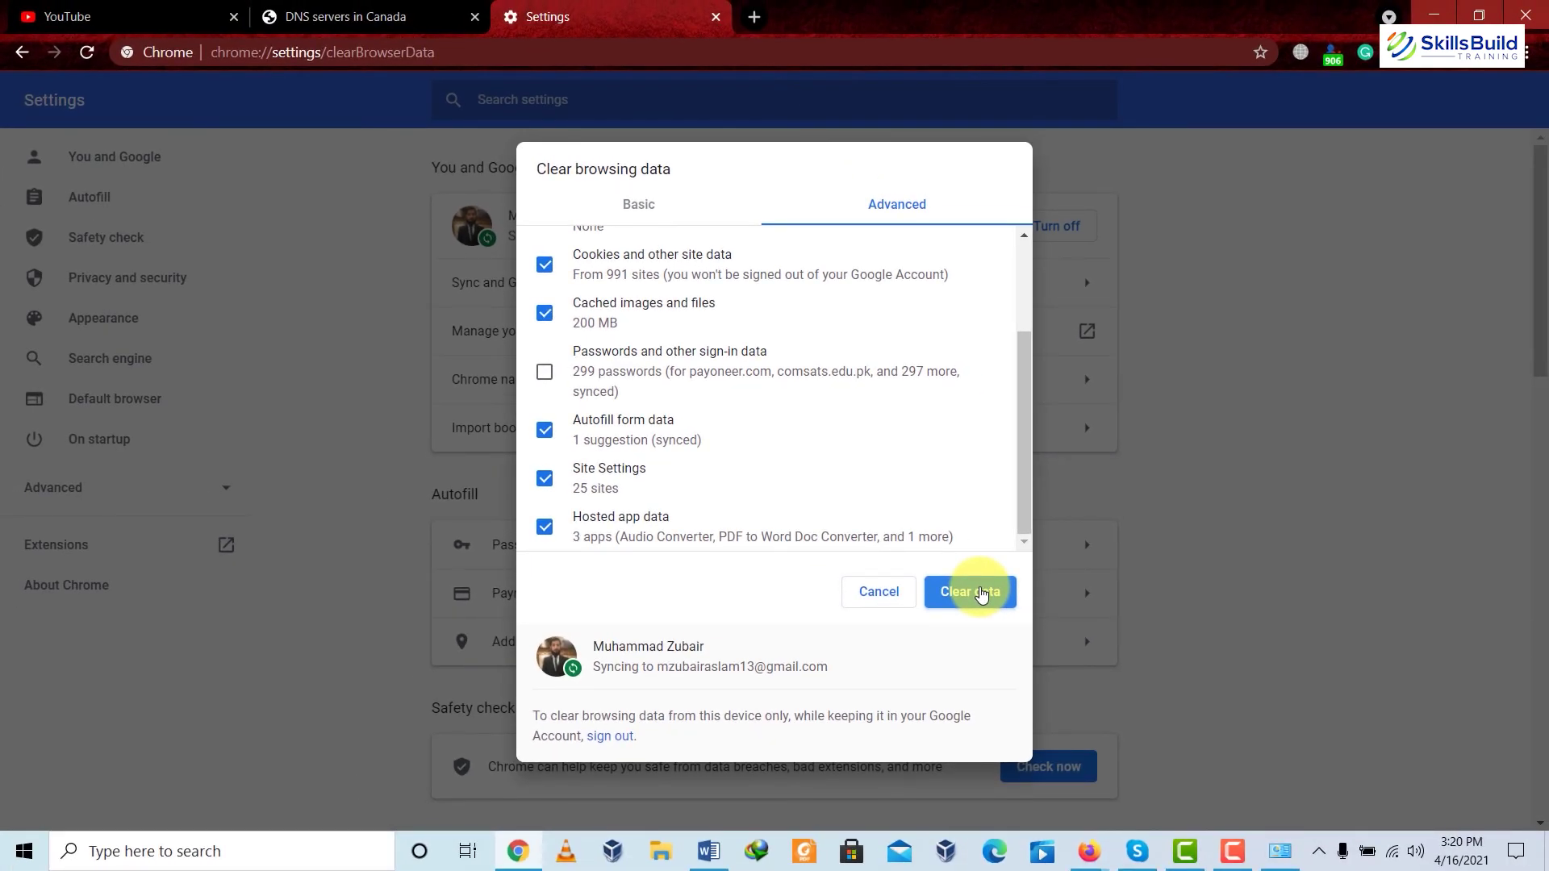
pyautogui.hotkey('alt', 'Tab')
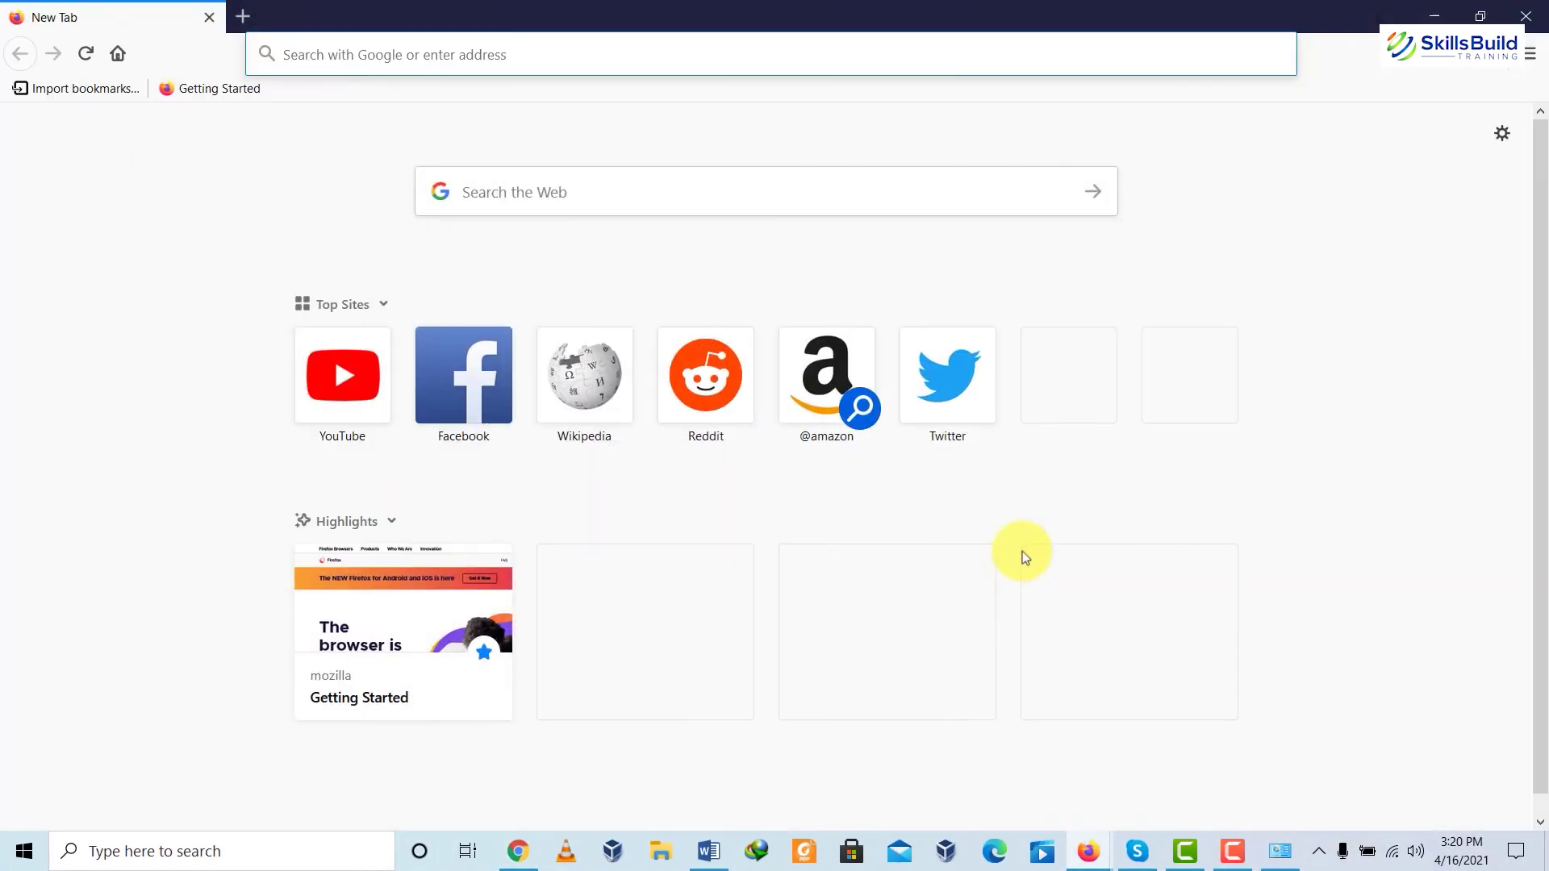
# - Clear all Cookies and Site Data and cached web content in Firefox's Privacy & Security options
pyautogui.click(1503, 134)
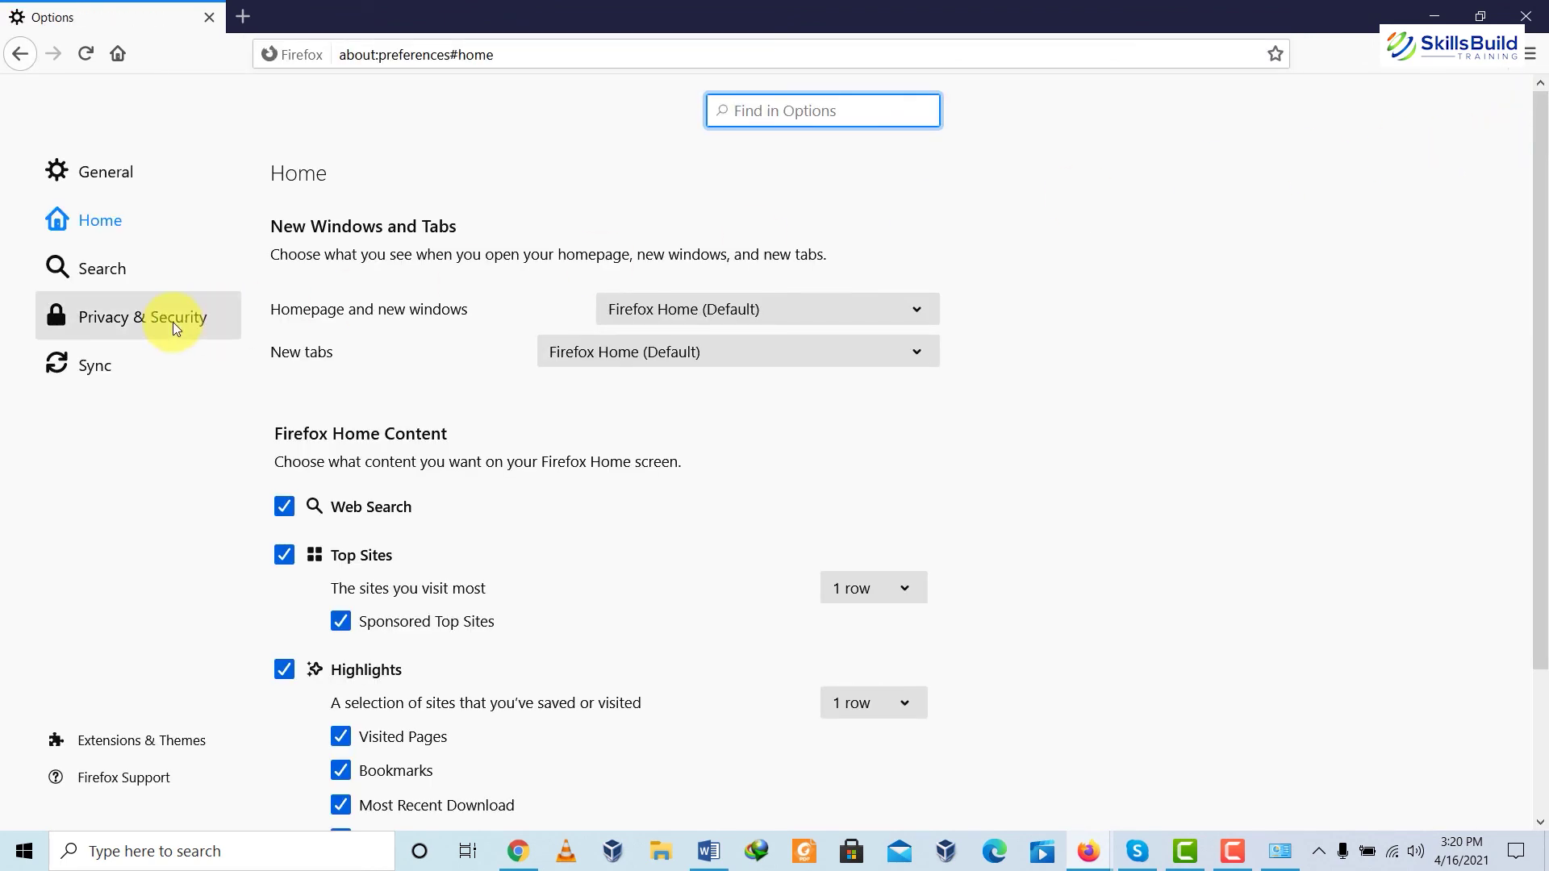
pyautogui.click(172, 322)
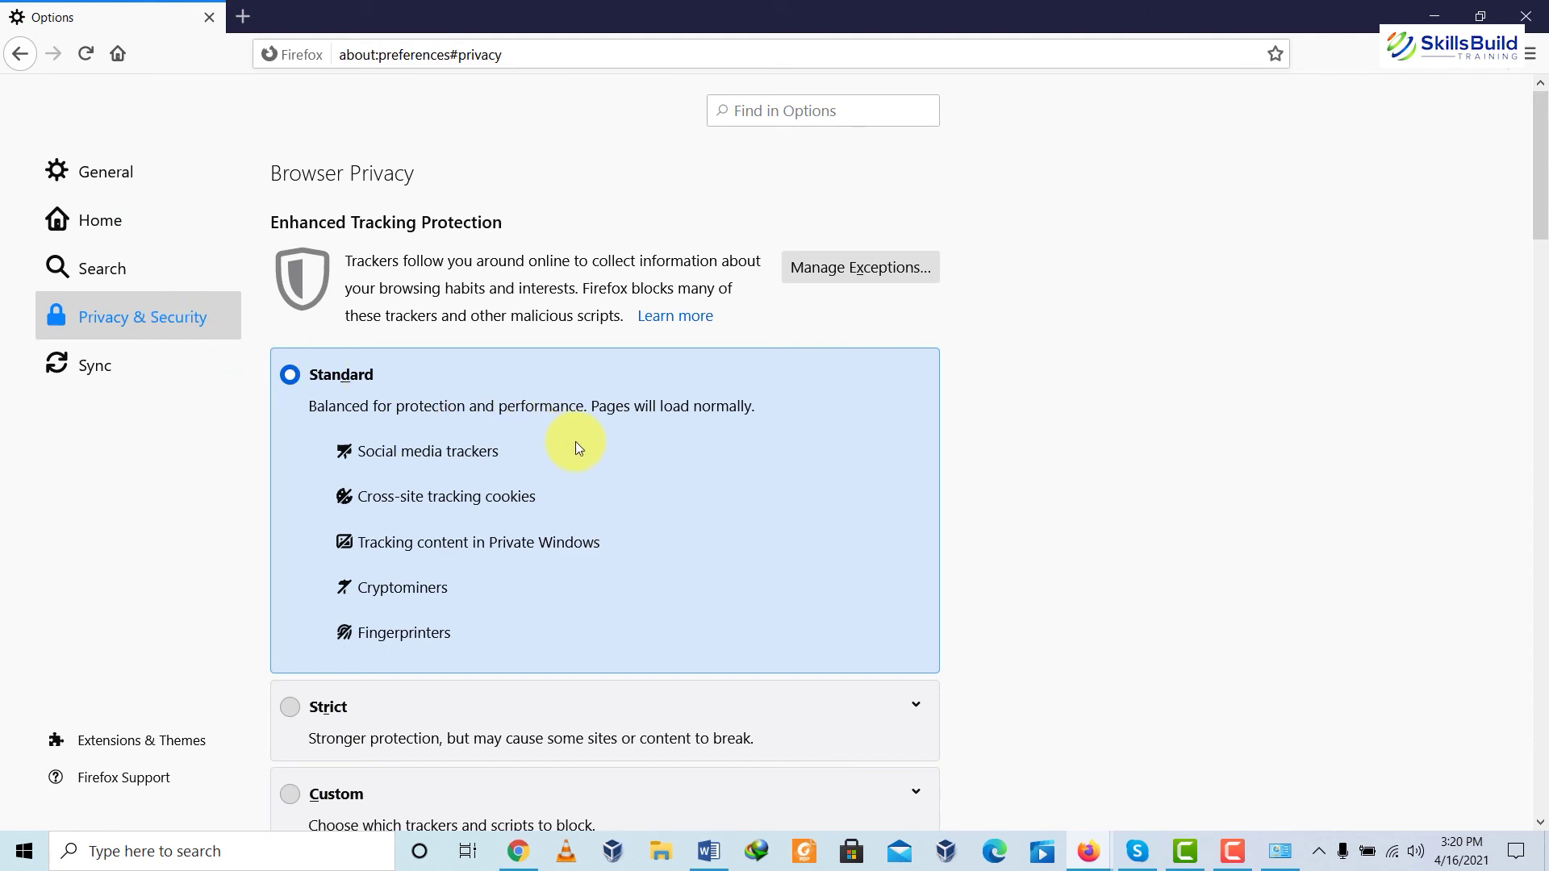
pyautogui.scroll(-1, 574, 442)
pyautogui.scroll(-6, 574, 442)
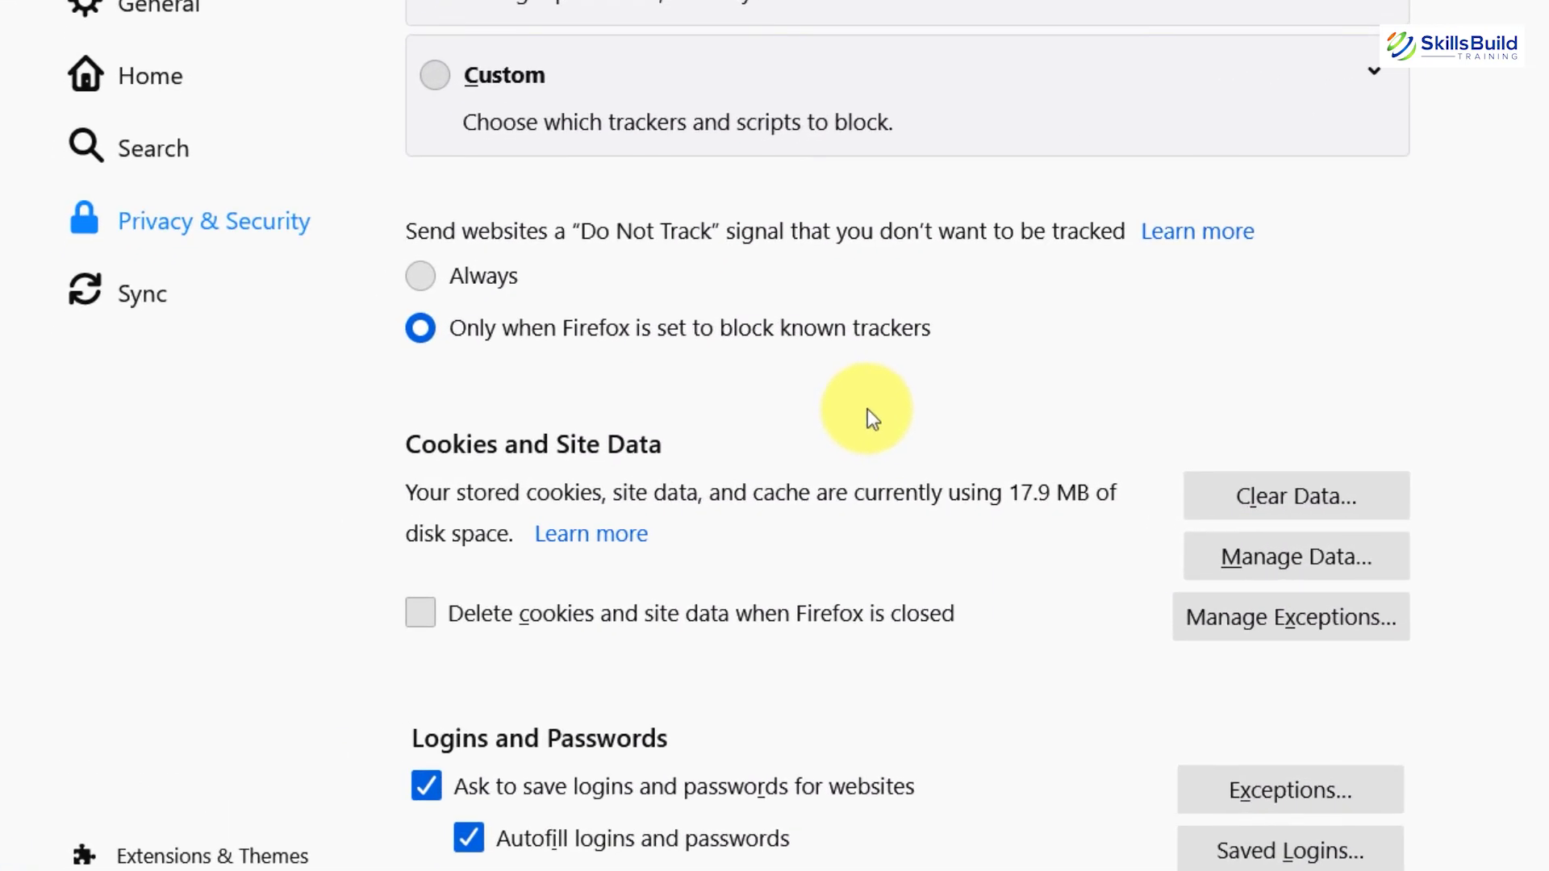
pyautogui.click(1283, 495)
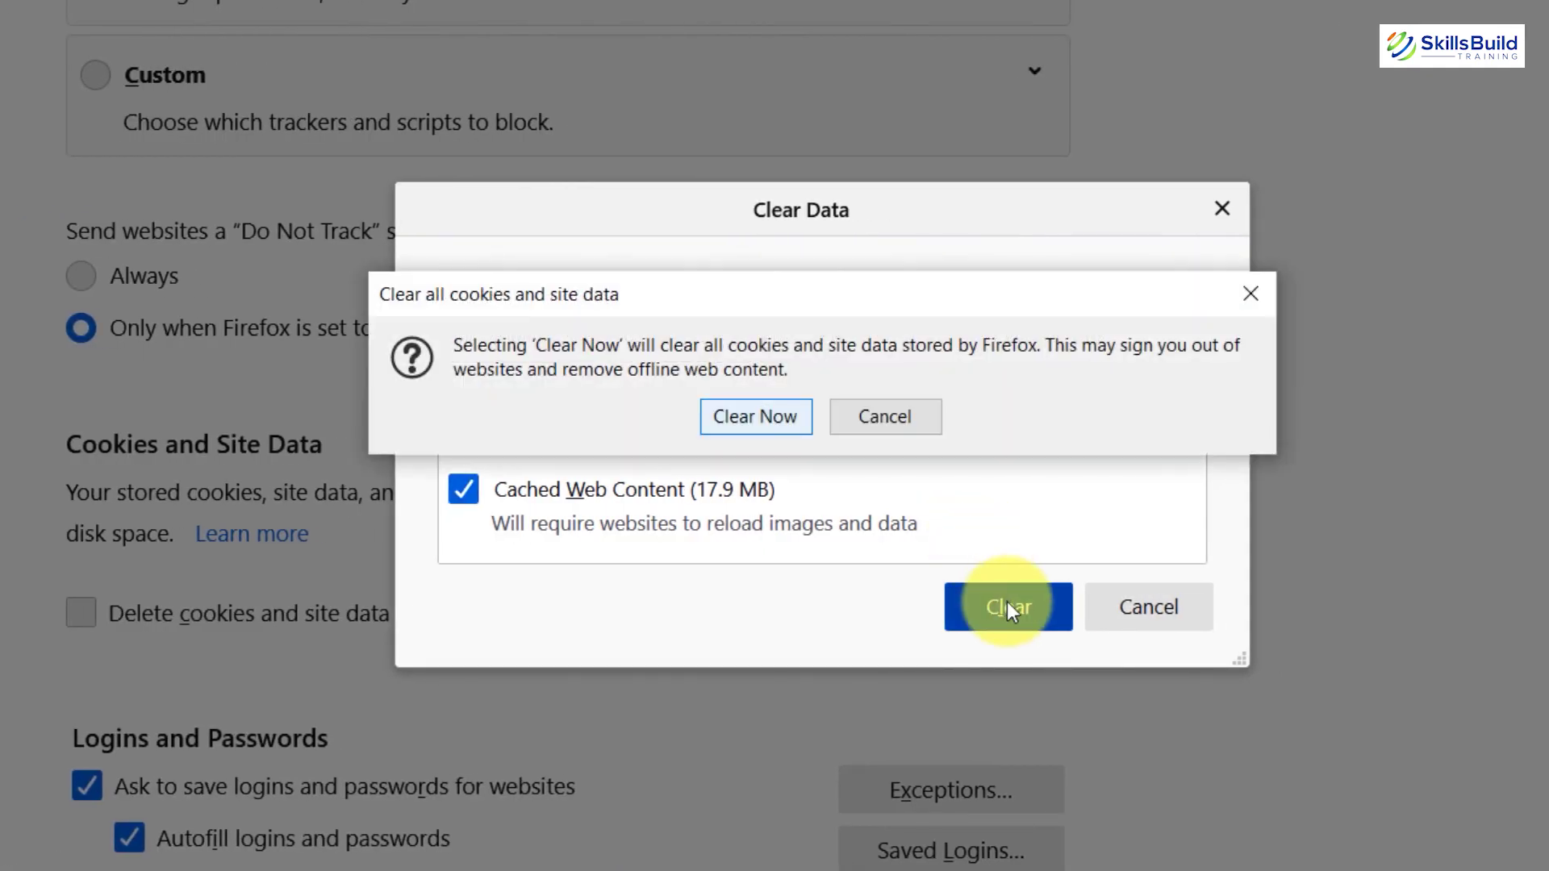
pyautogui.click(756, 418)
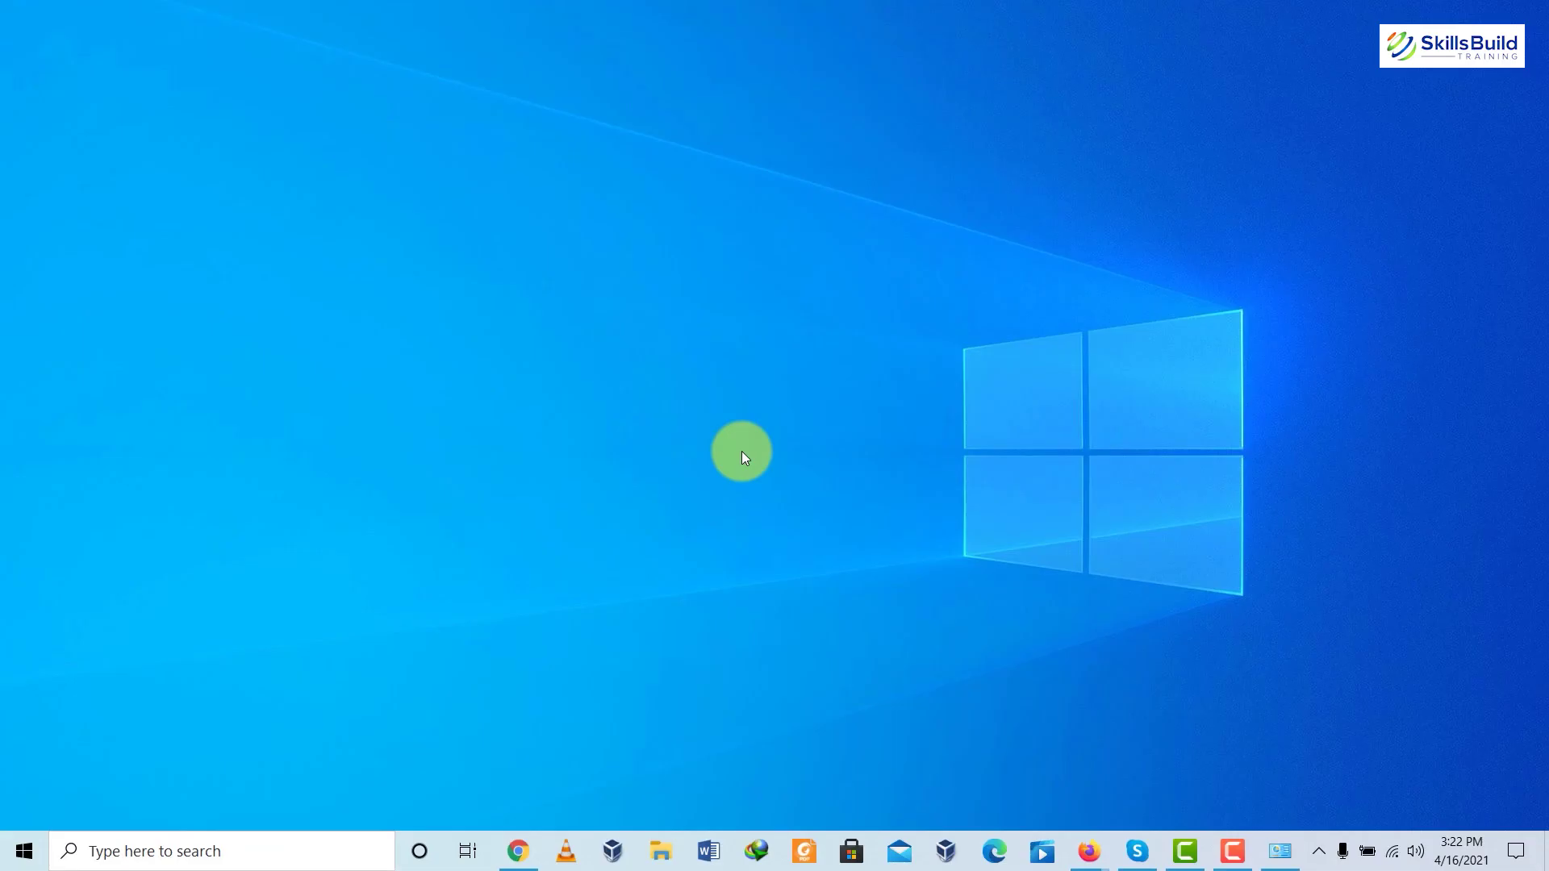
# - Search 'priv' from Start to reach Privacy settings, then the Background apps page
pyautogui.press('super')
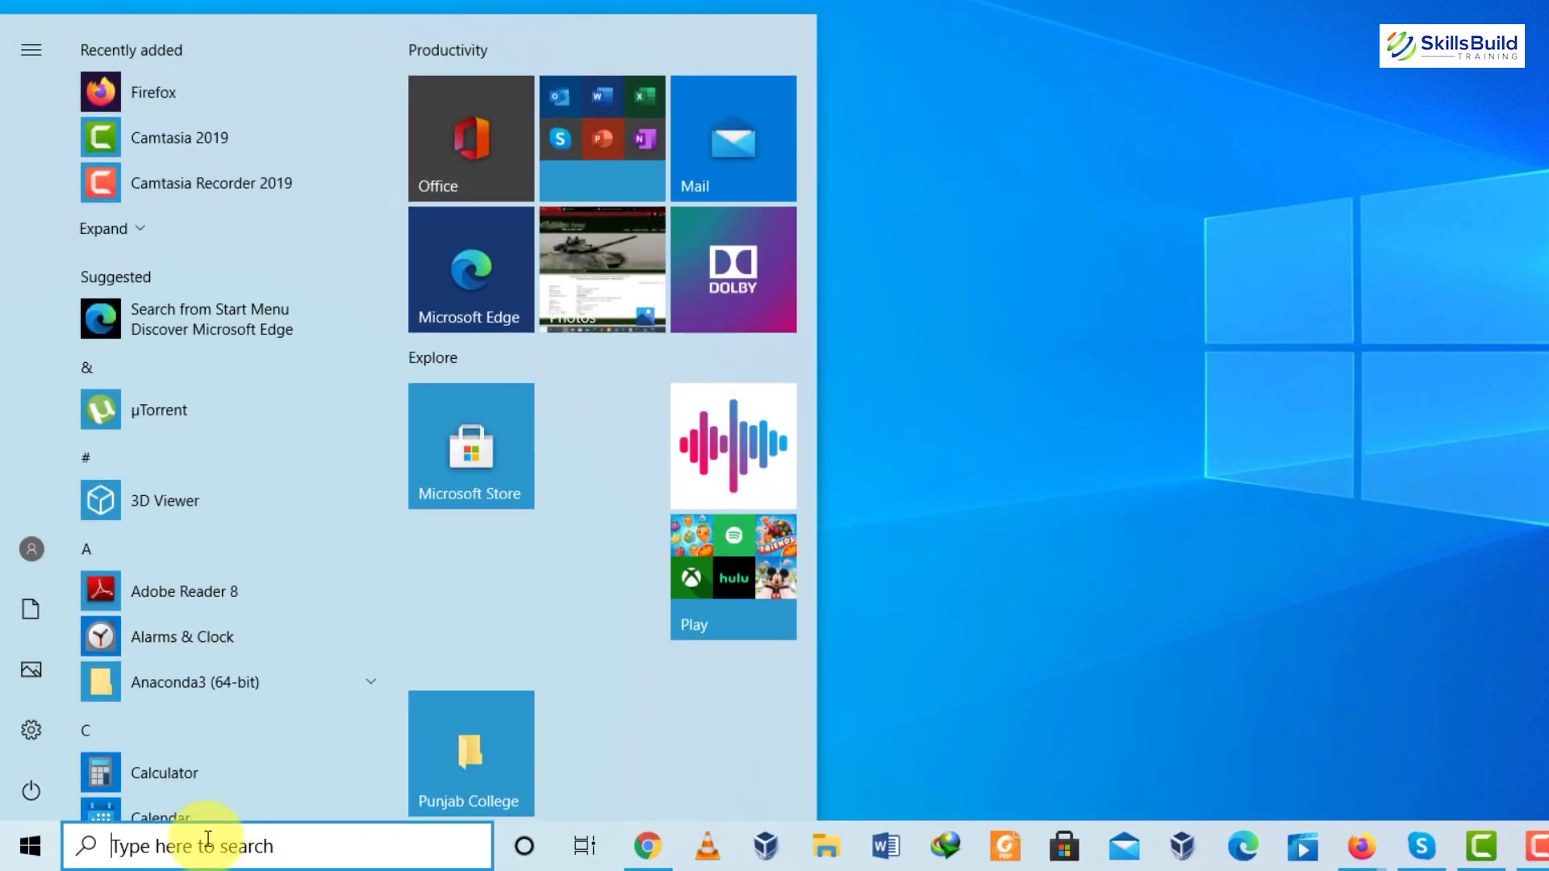
pyautogui.write('pri')
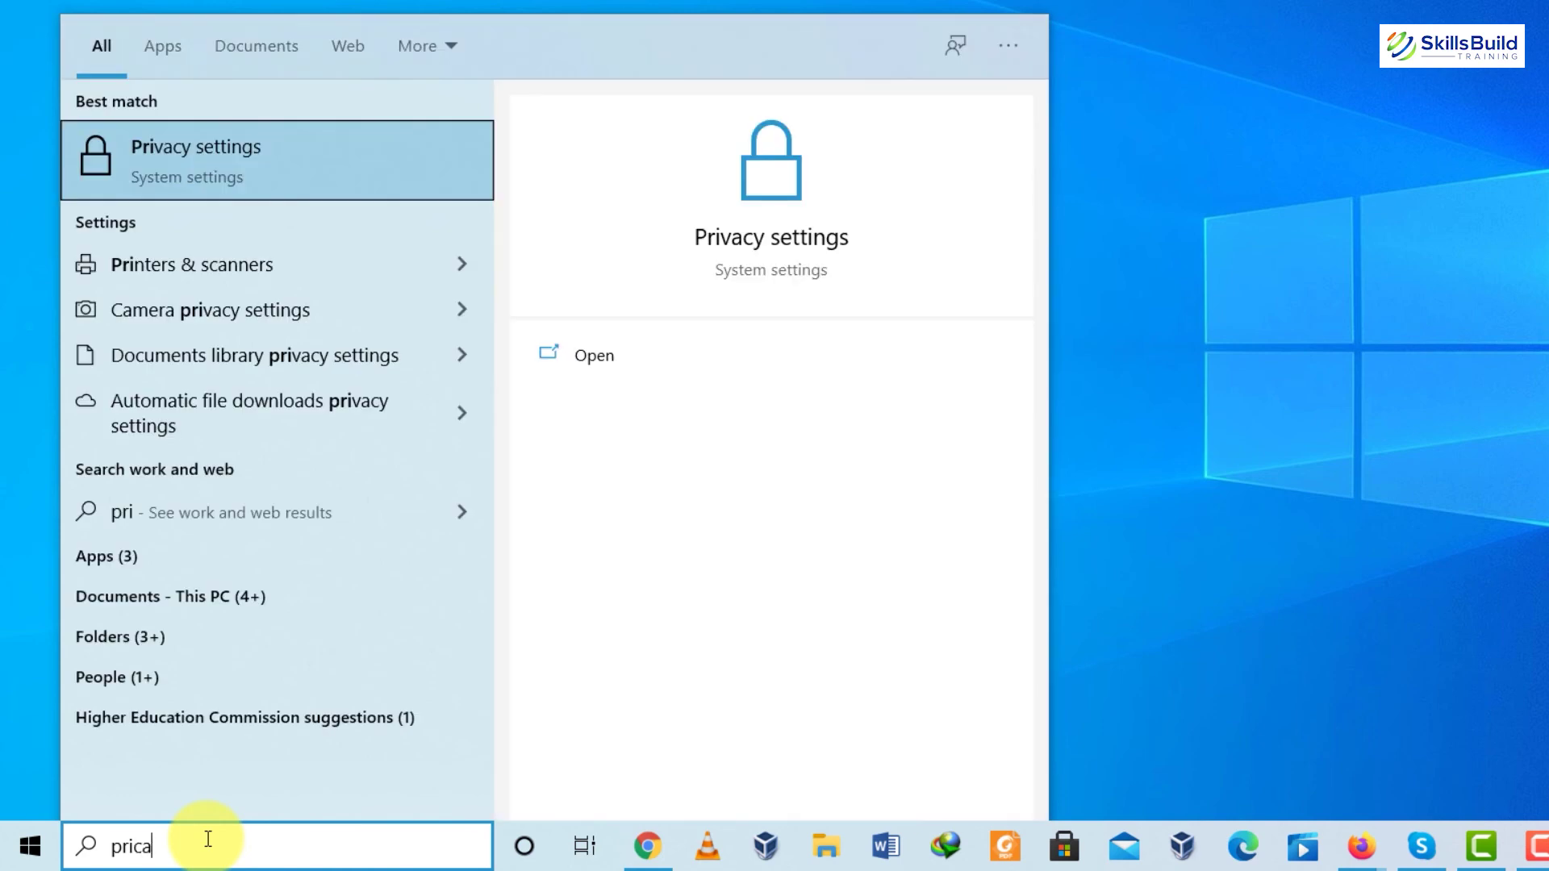
pyautogui.write('v')
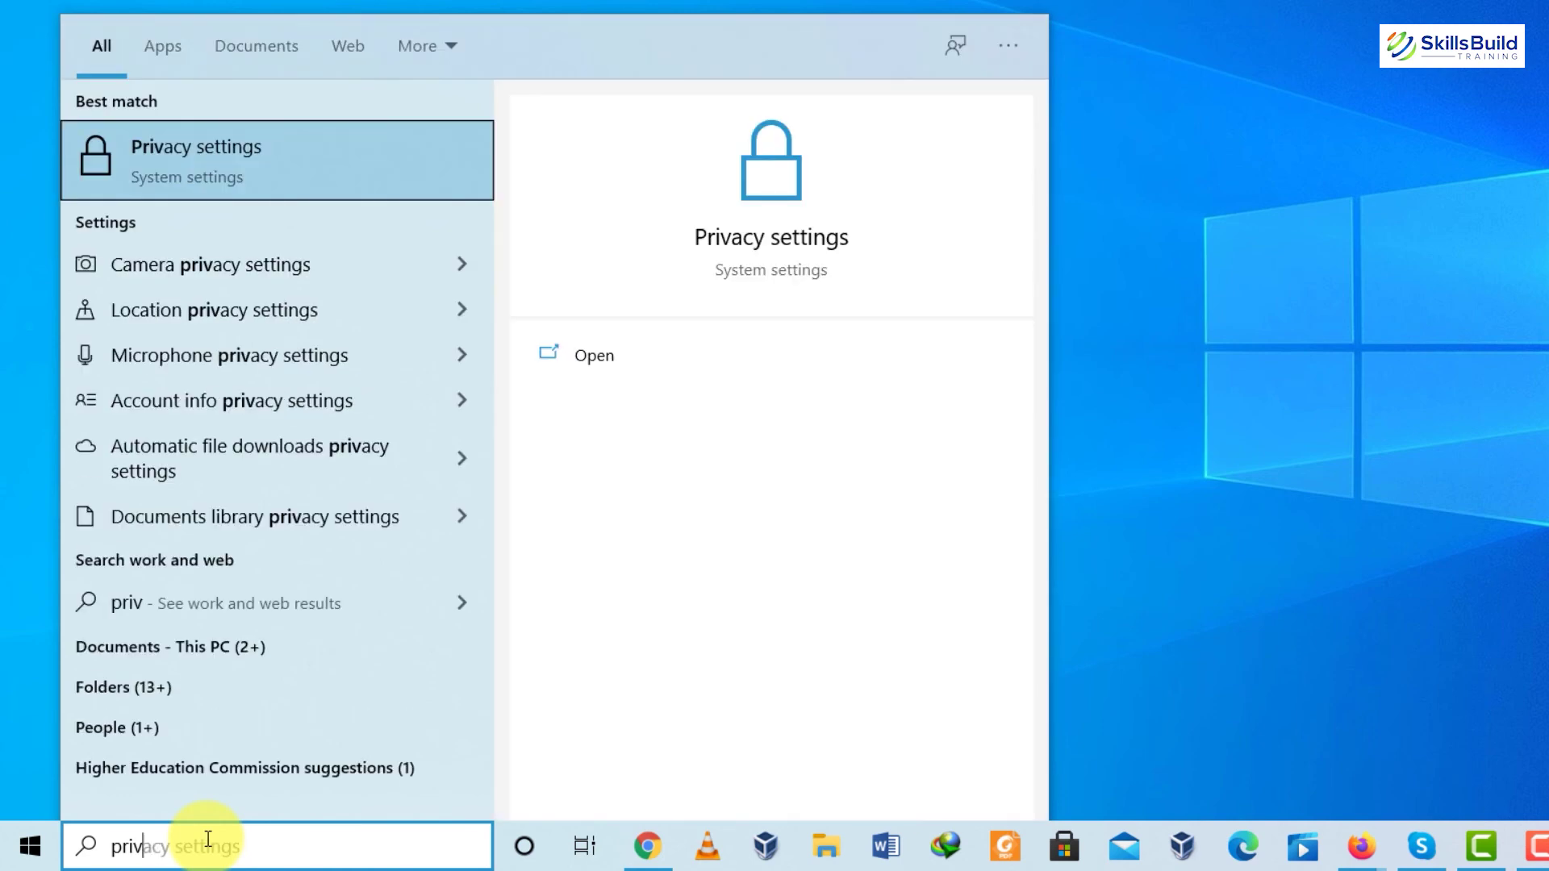
pyautogui.click(192, 167)
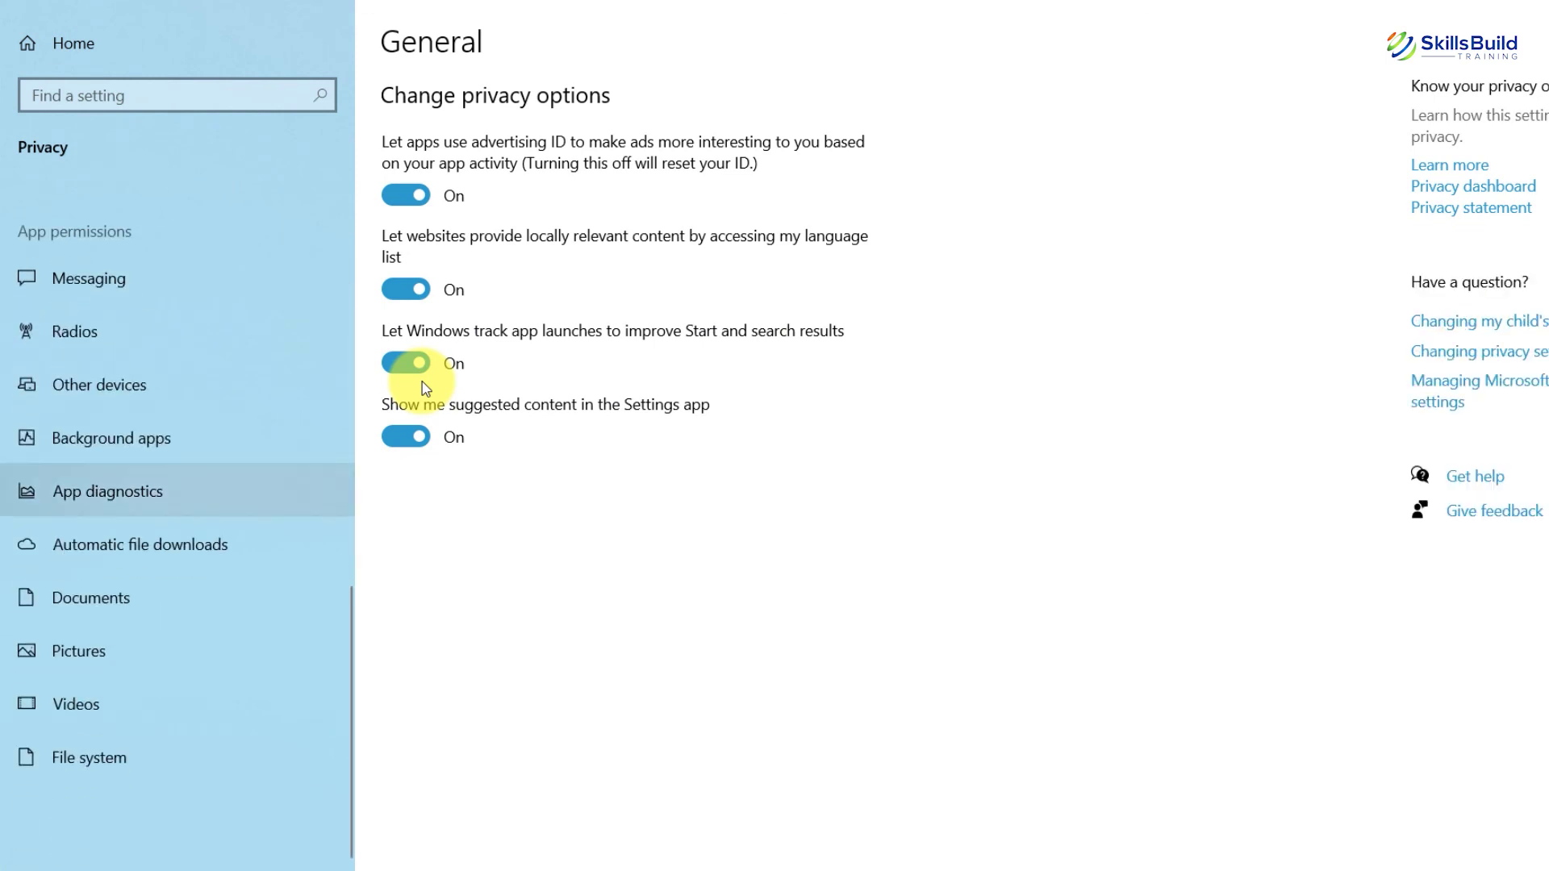
pyautogui.click(149, 446)
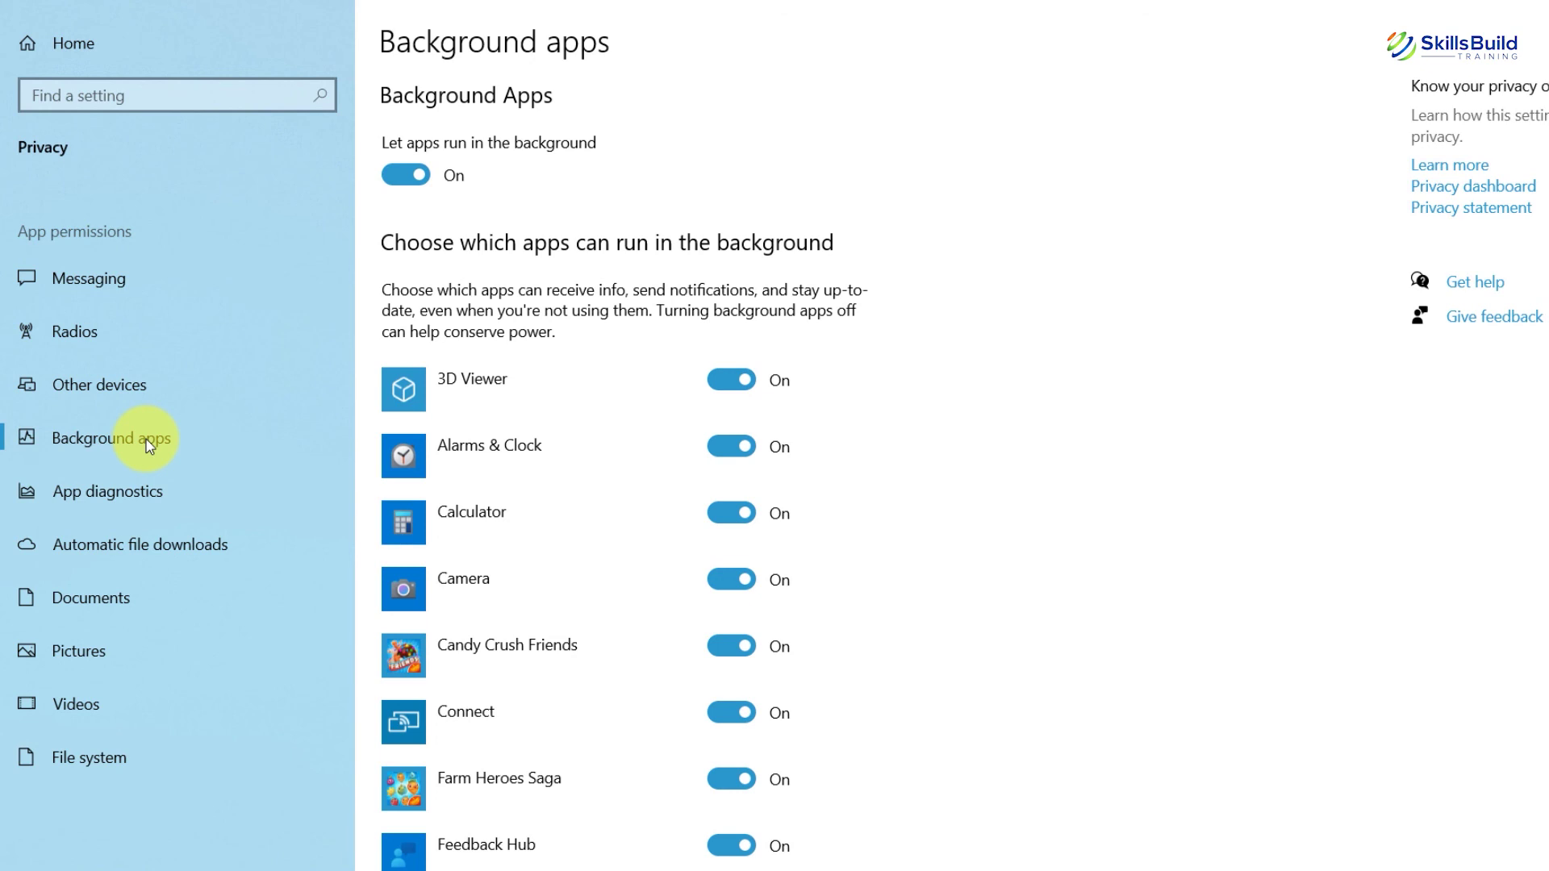
# - Turn the iTunes background-app toggle Off, further down the Background apps list
pyautogui.scroll(-7, 149, 446)
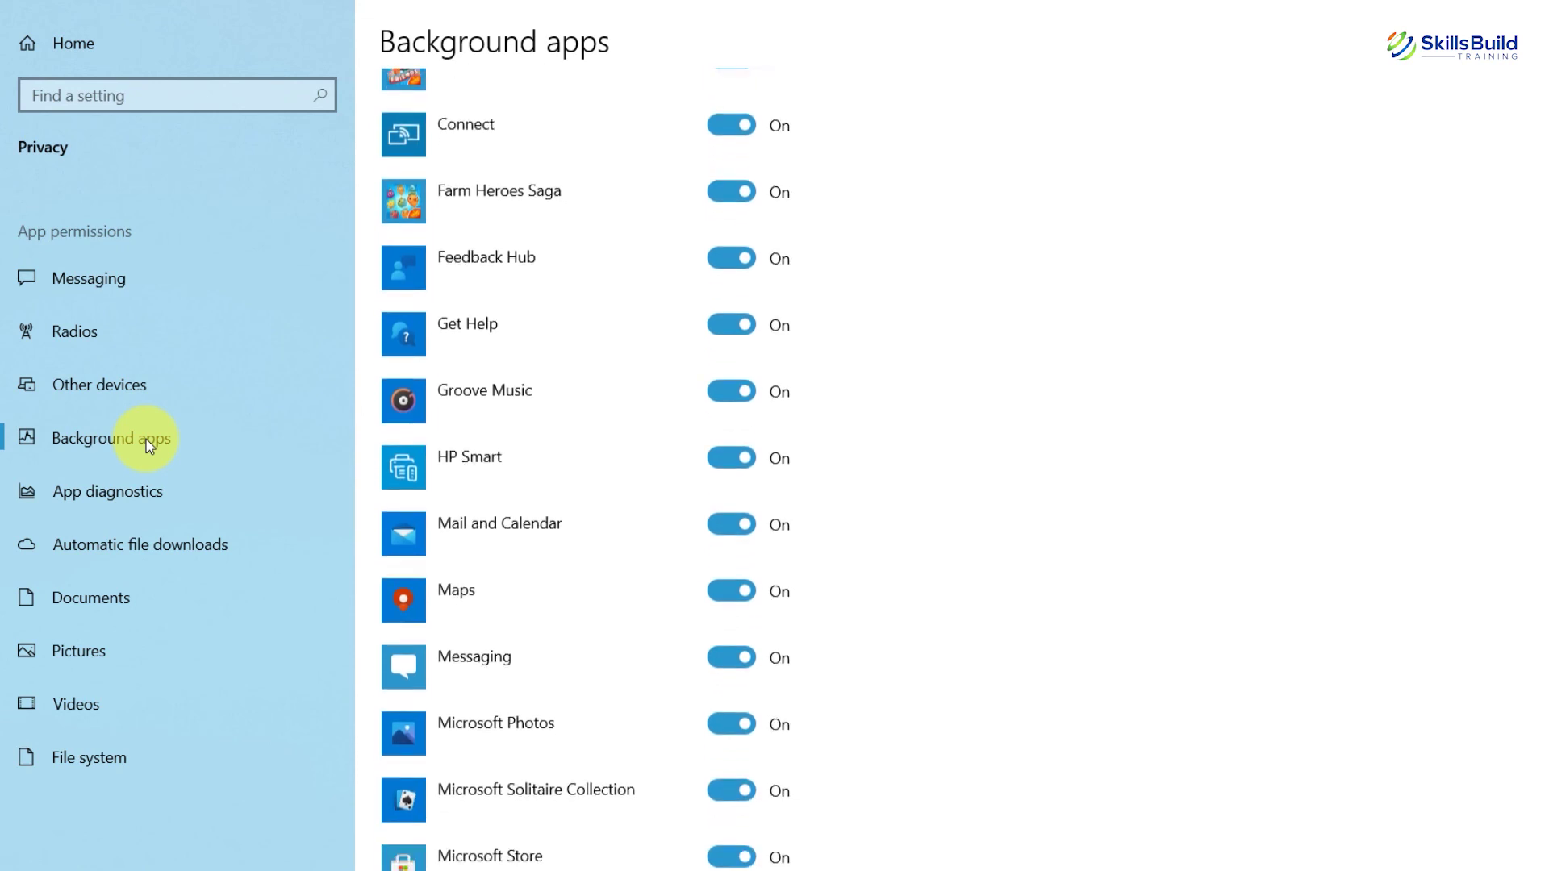
pyautogui.scroll(-2, 150, 446)
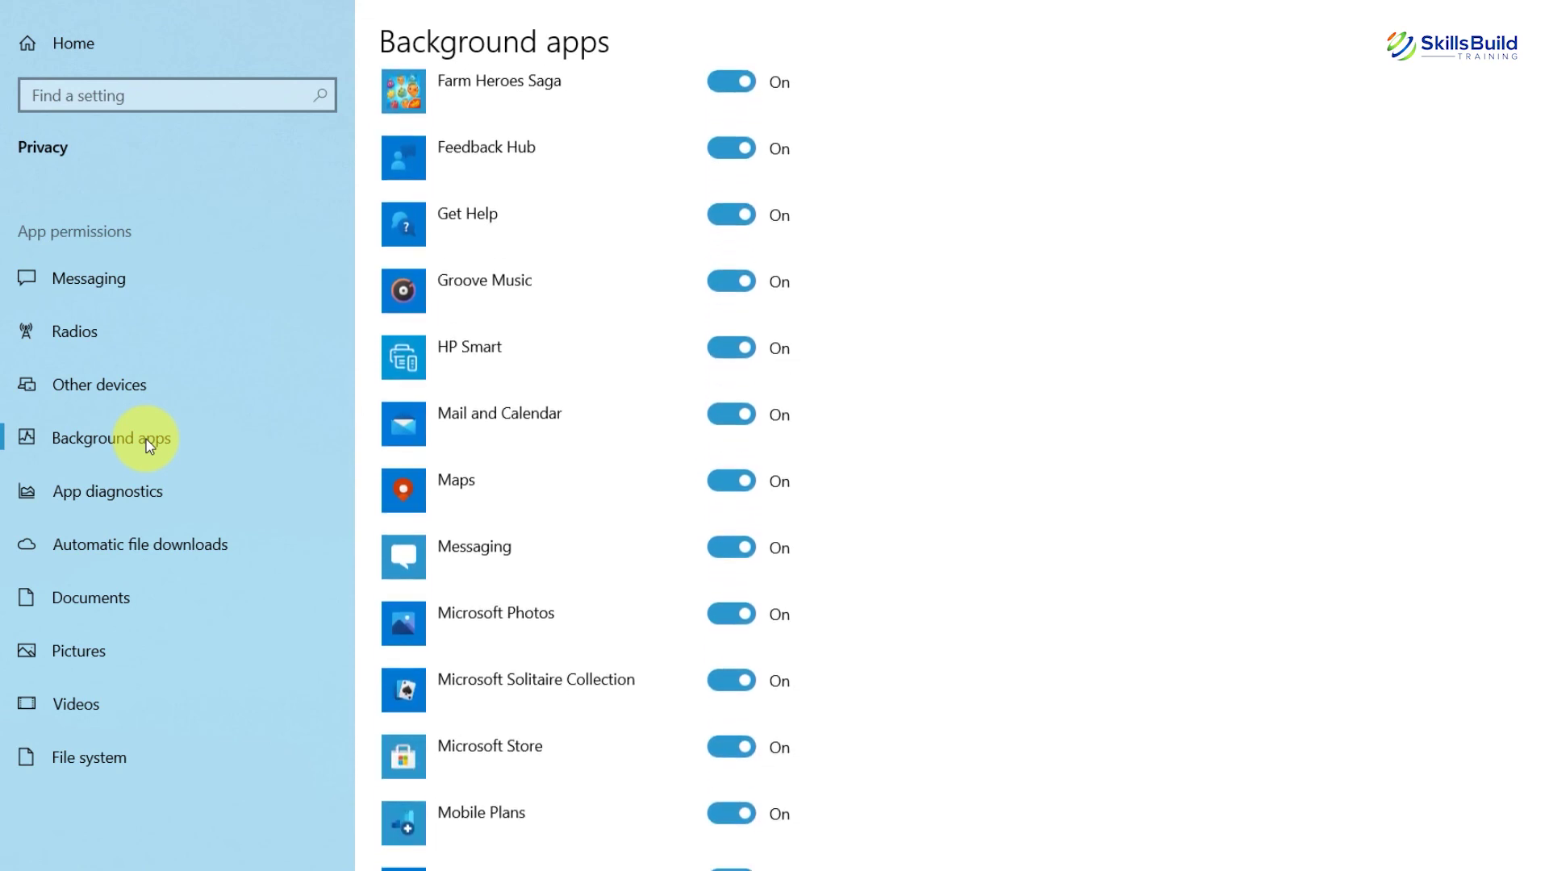
pyautogui.scroll(-2, 149, 446)
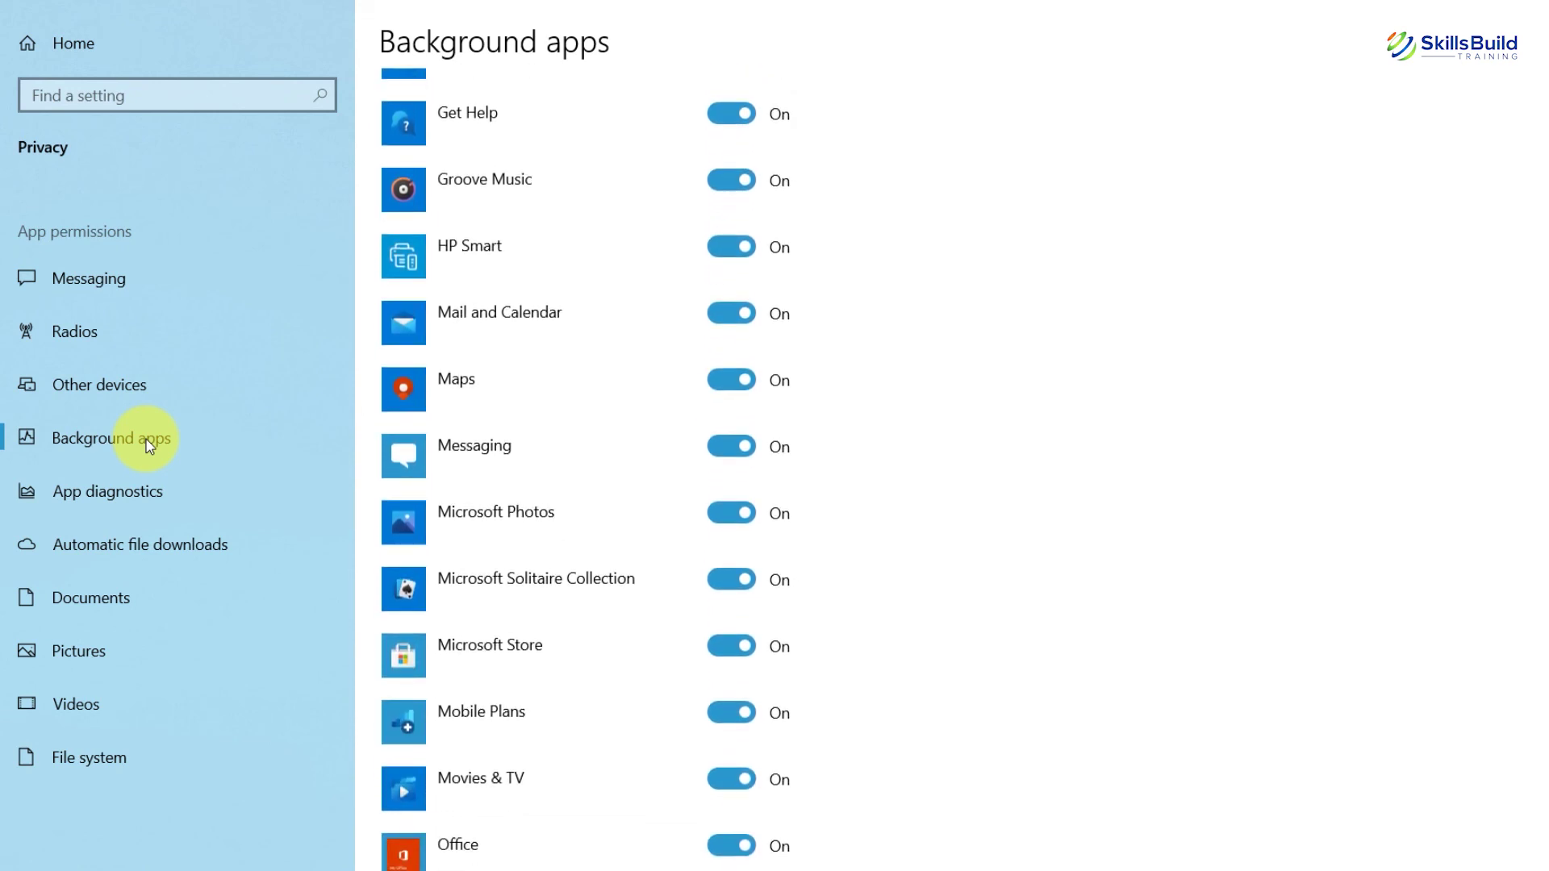
pyautogui.scroll(-4, 150, 446)
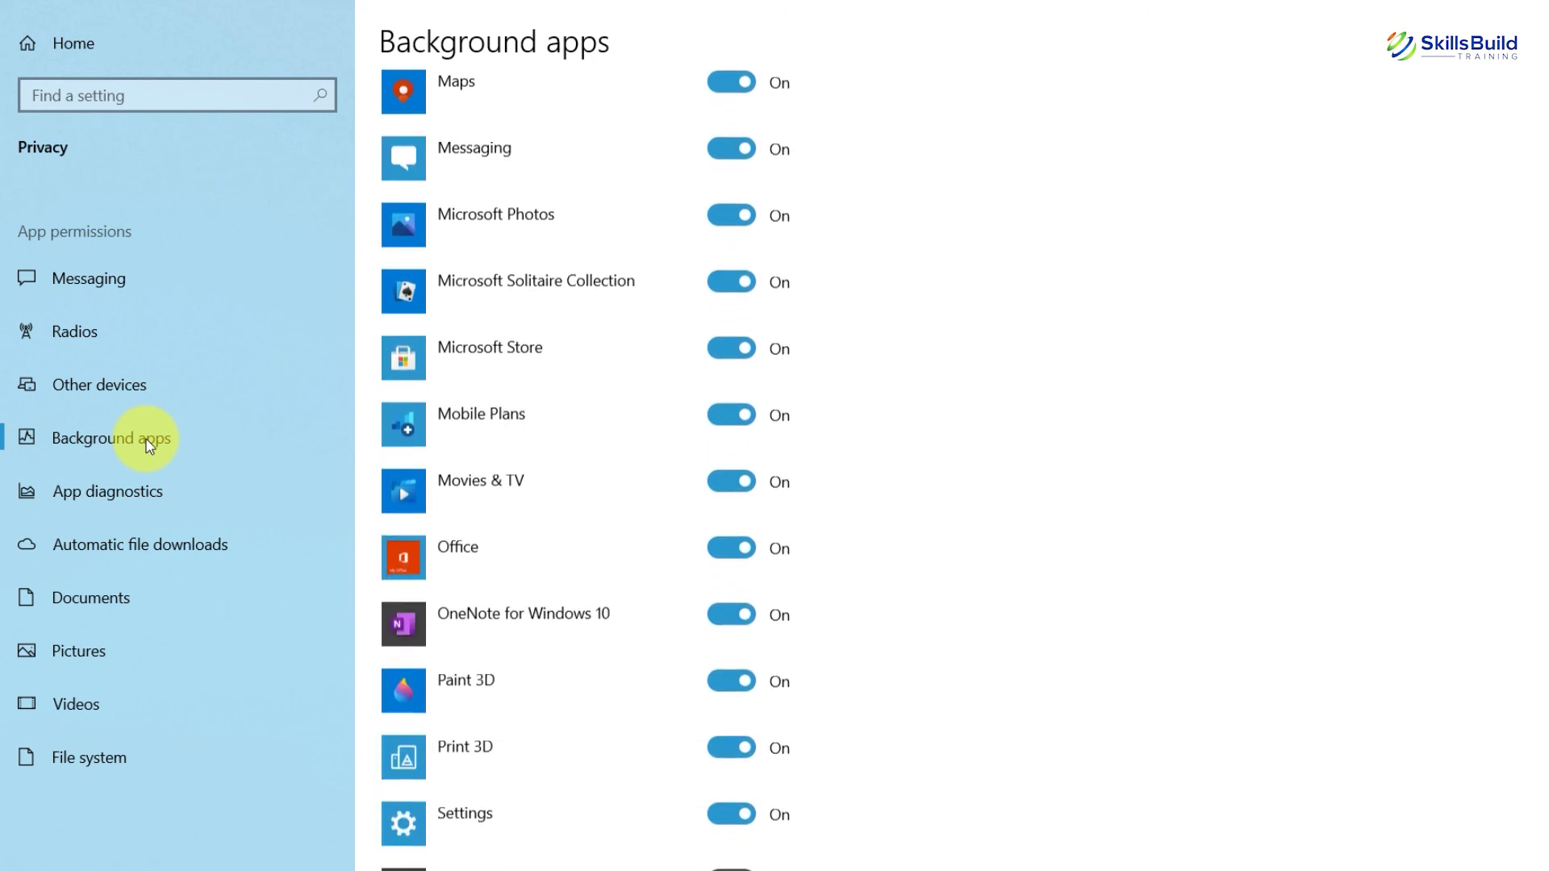
pyautogui.scroll(-4, 149, 447)
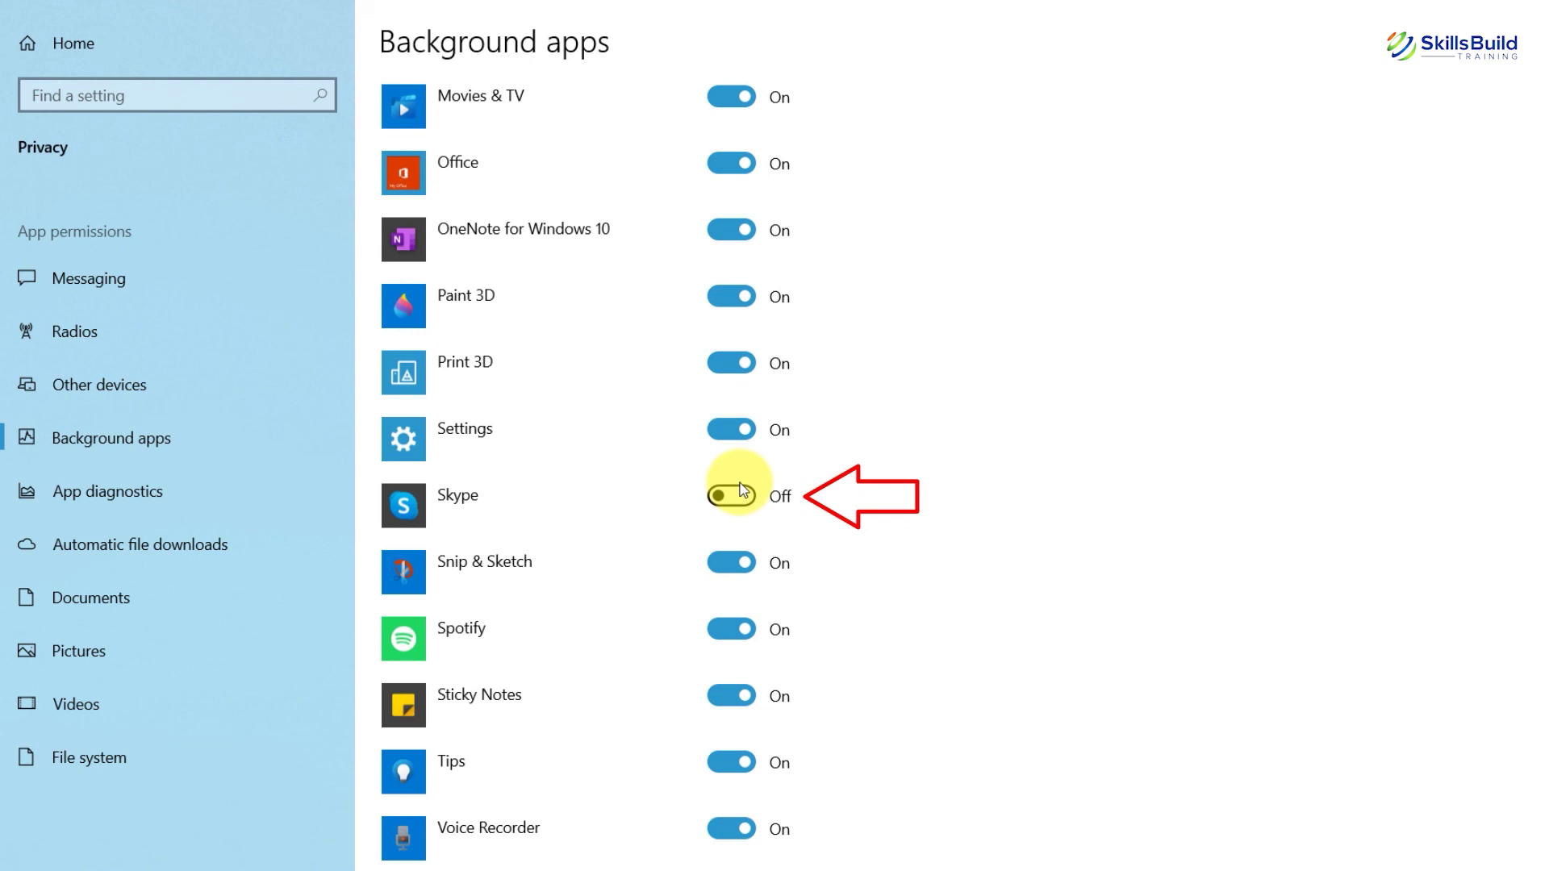
pyautogui.scroll(-5, 743, 488)
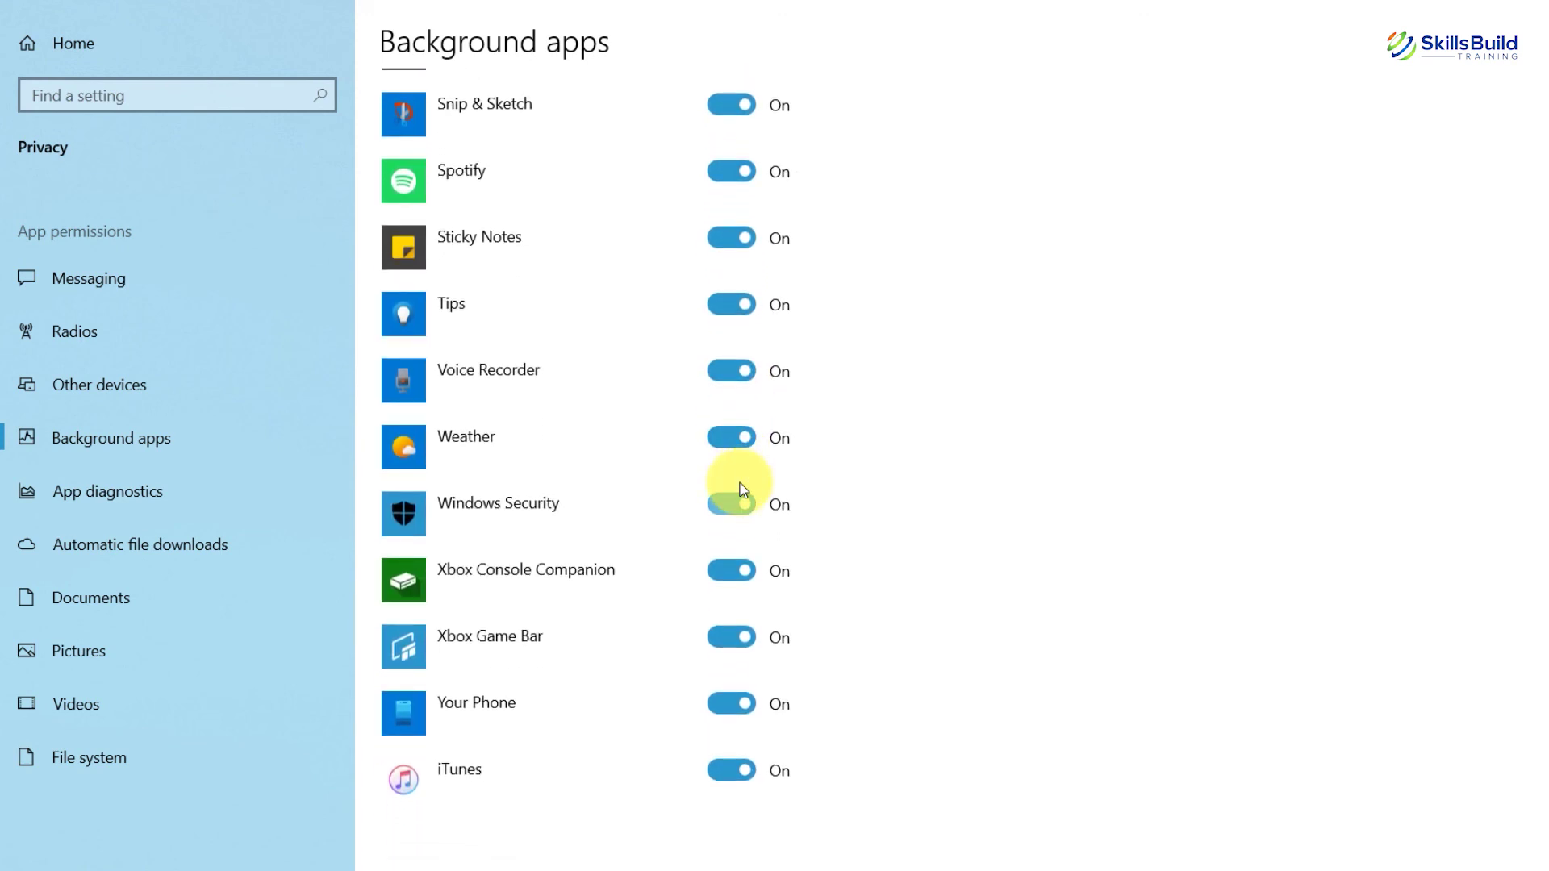
pyautogui.click(734, 771)
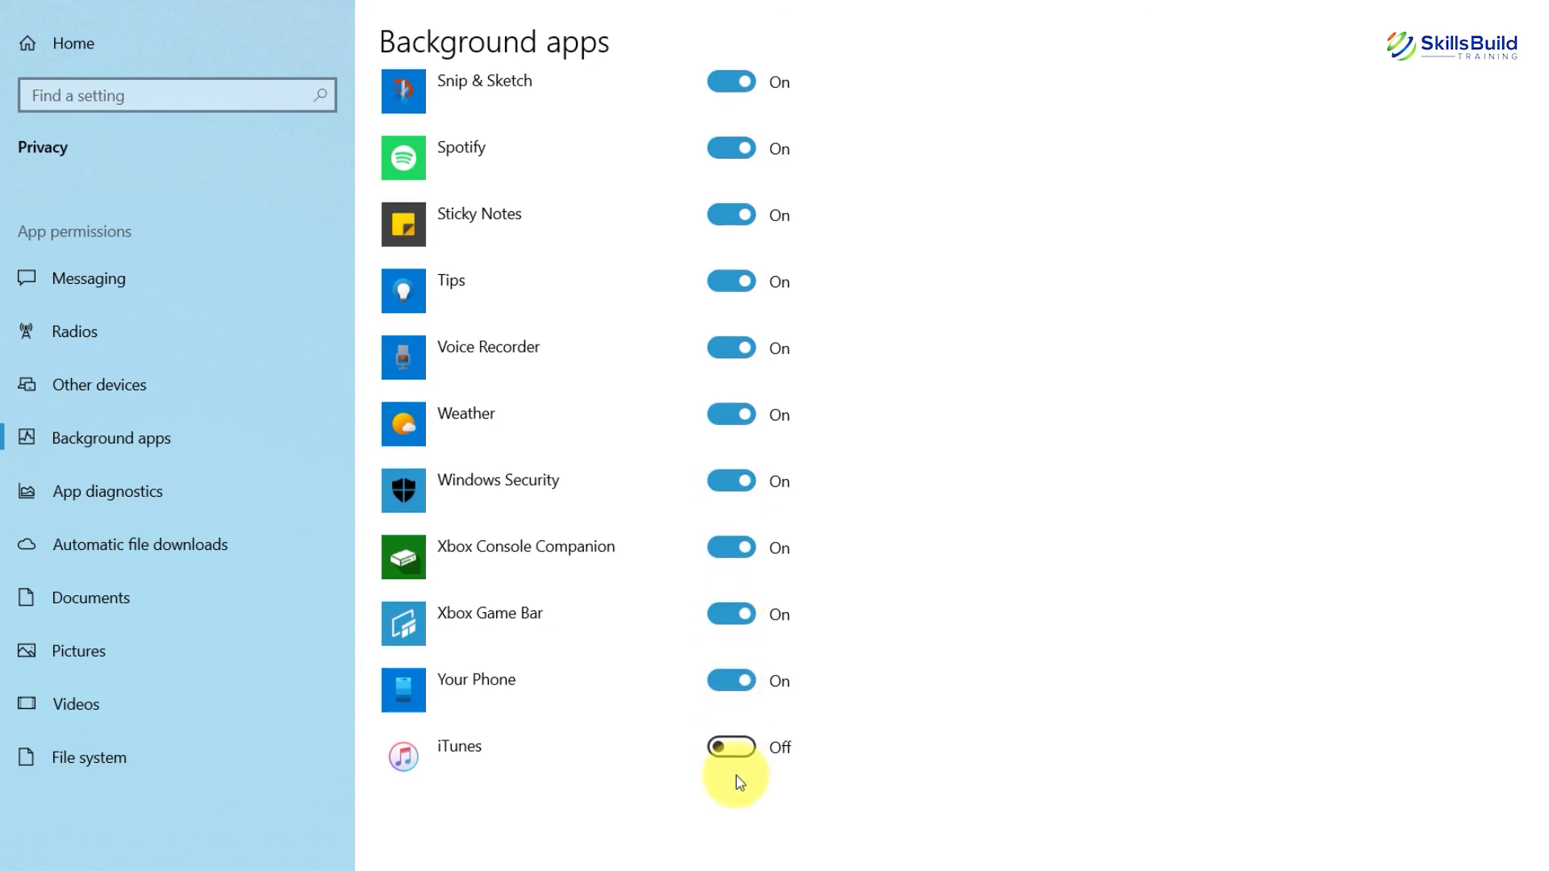